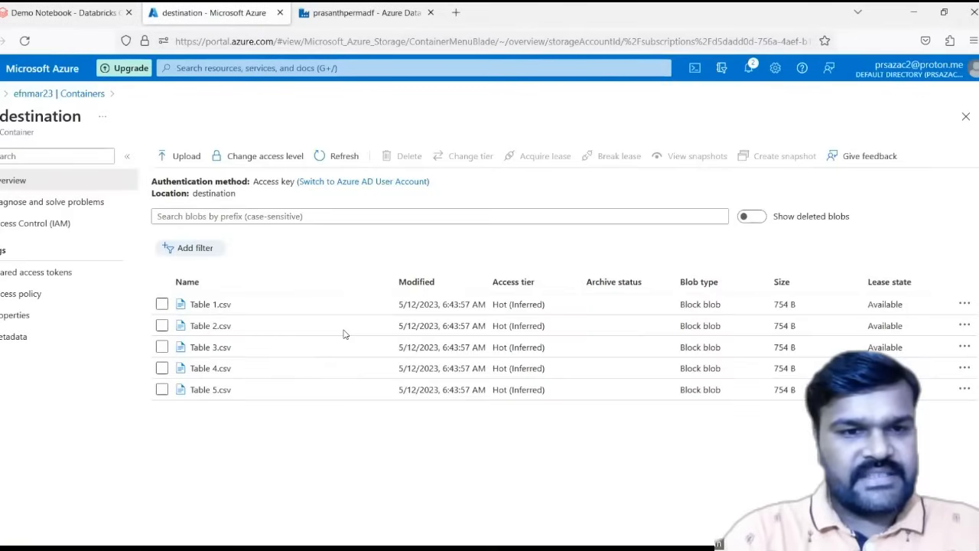
# Step: Examine the files in the source container and compare them with those in the destination container of the efnmar23 storage account
pyautogui.click(84, 99)
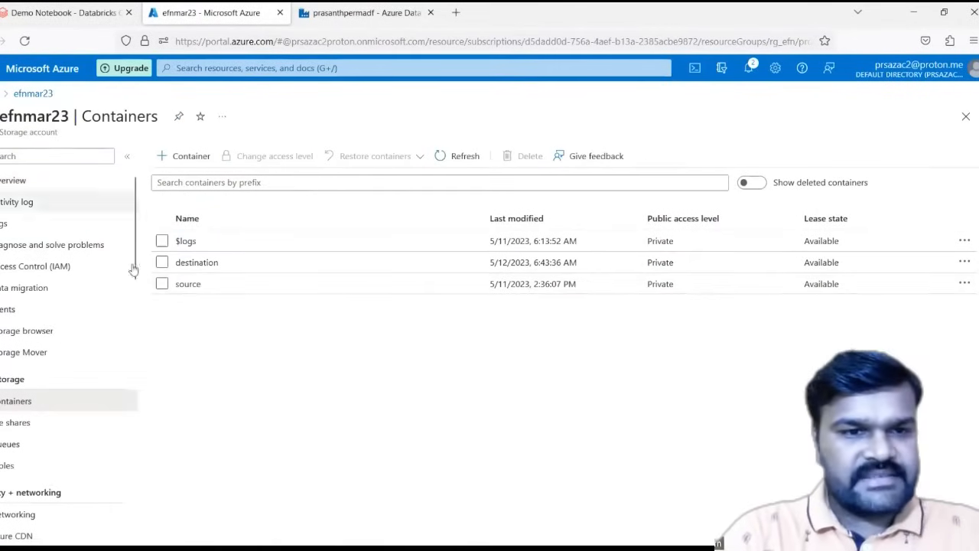
pyautogui.click(194, 288)
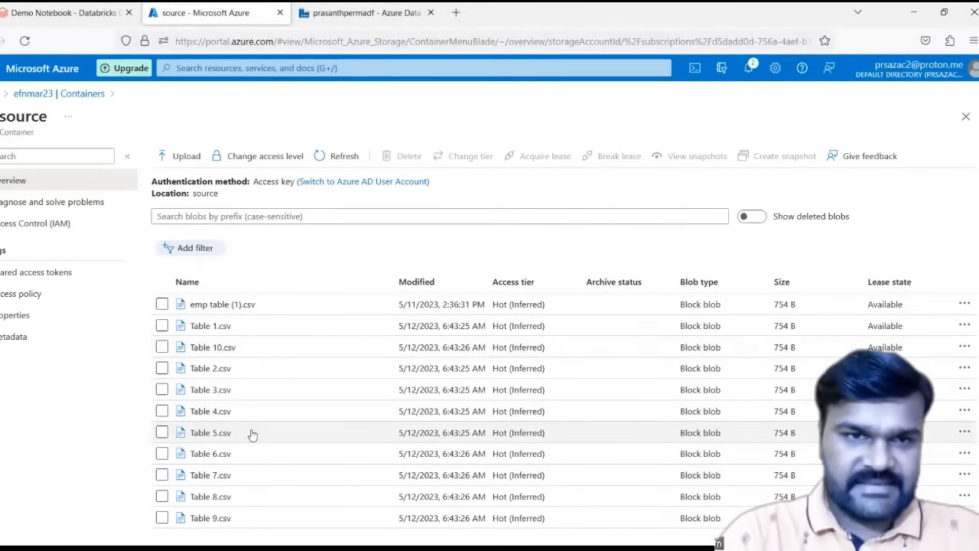
pyautogui.click(82, 94)
pyautogui.click(205, 269)
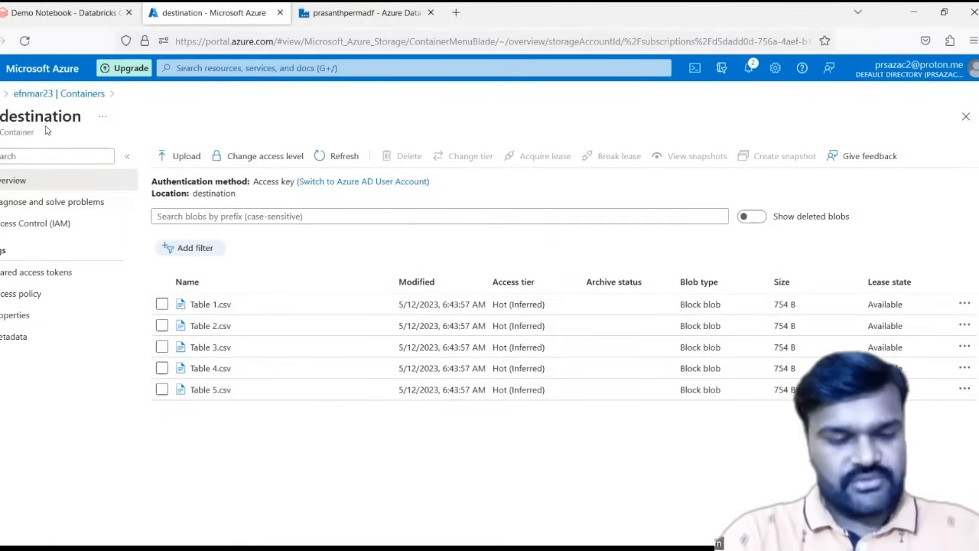
# Step: Switch to Azure Data Factory and add a Get Metadata activity to the canvas of pipeline3
pyautogui.hotkey('ctrl', 'Tab')
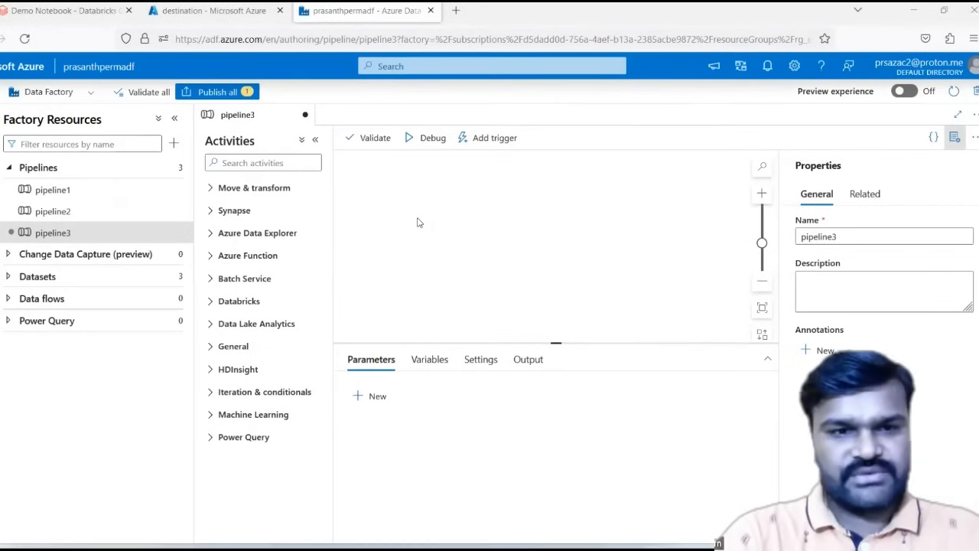
pyautogui.click(221, 351)
pyautogui.scroll(-5, 220, 355)
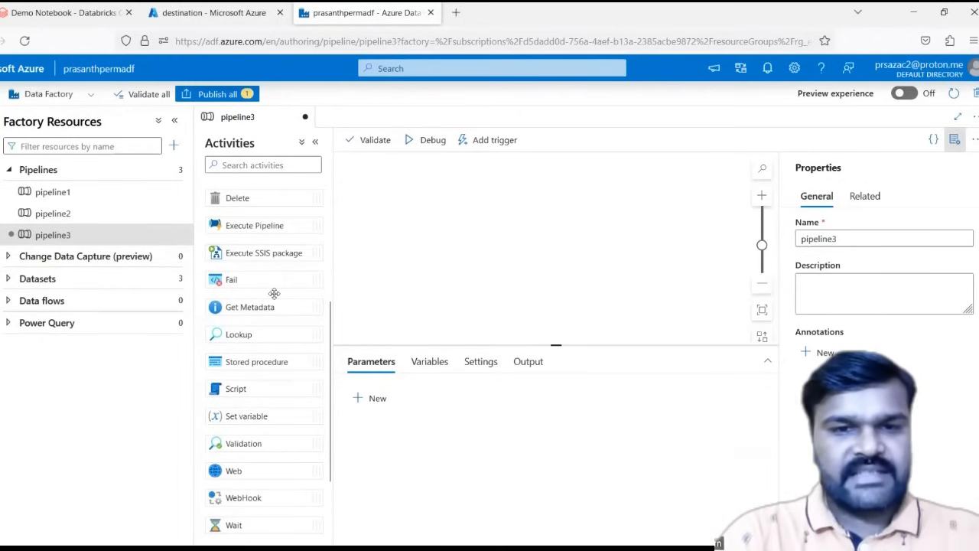
pyautogui.click(174, 123)
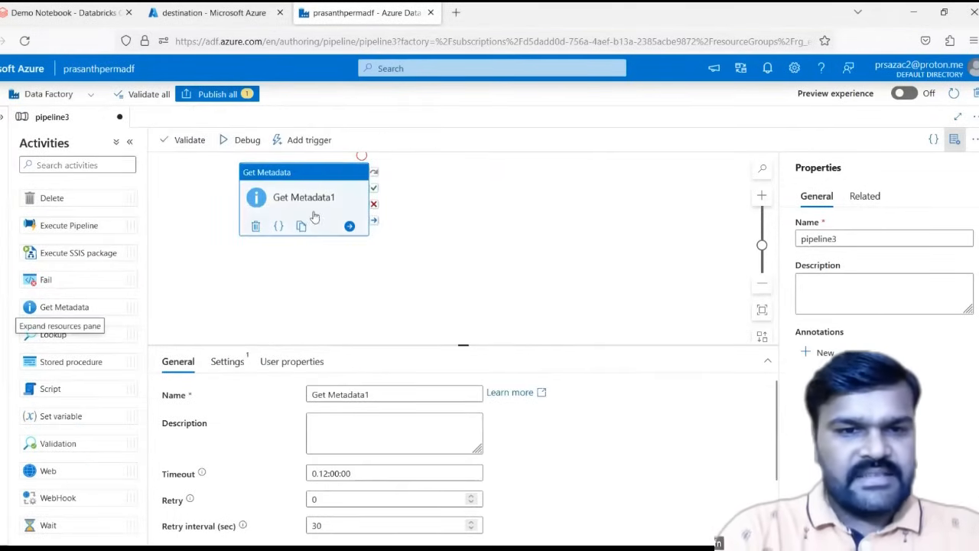
# Step: Rename the Get Metadata activity as "Get Source file names"
pyautogui.tripleClick(348, 395)
pyautogui.doubleClick(348, 395)
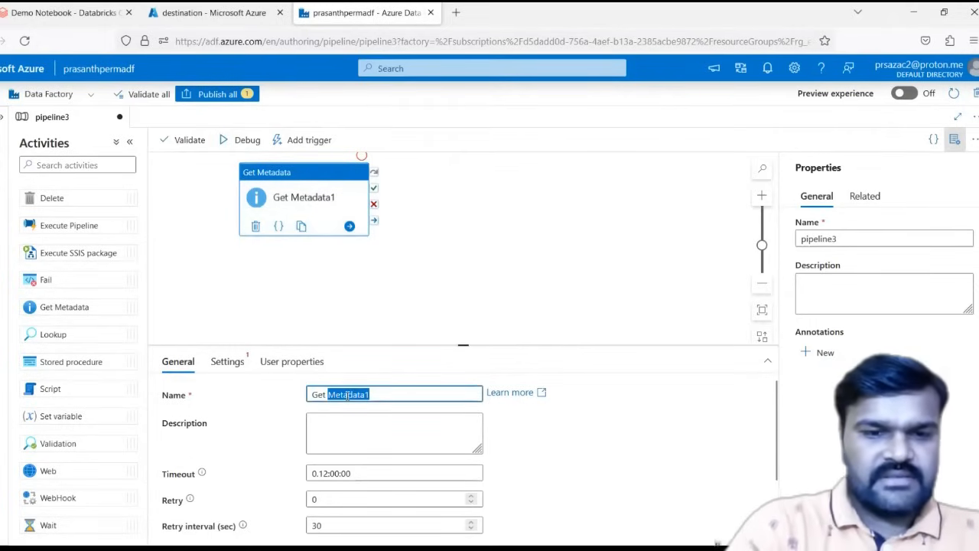
pyautogui.write('Source file name')
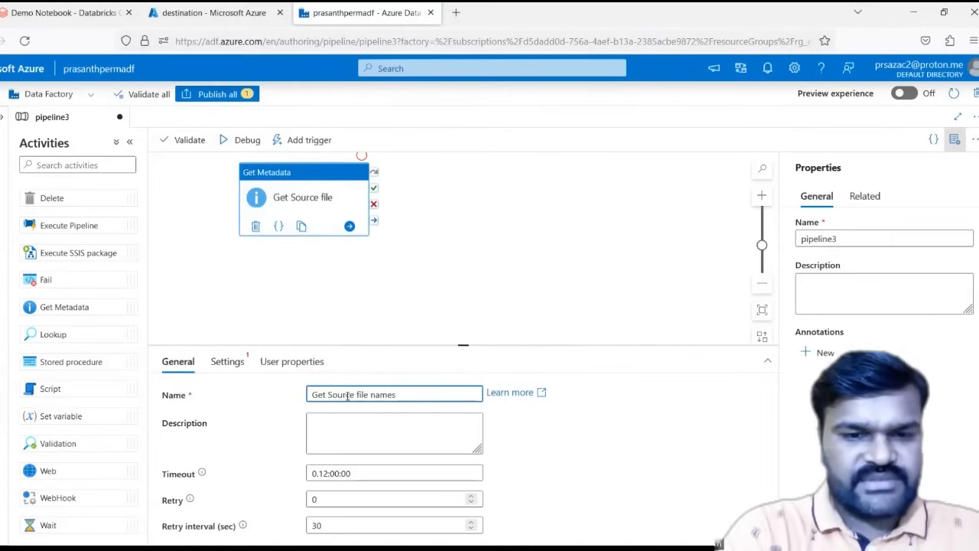
pyautogui.write('s')
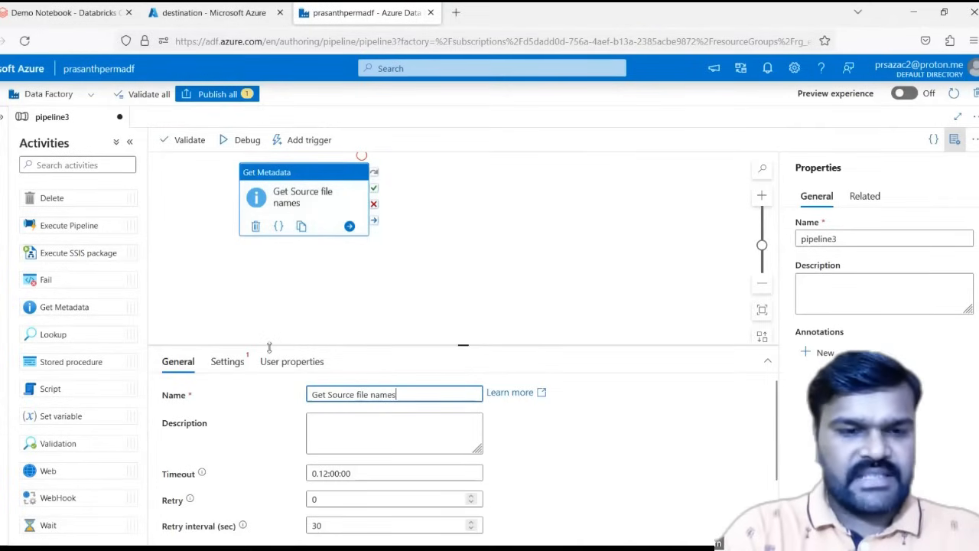
# Step: Start a new dataset for the Get Source file names activity, using Azure Blob Storage as data store and DelimitedText as format
pyautogui.click(236, 372)
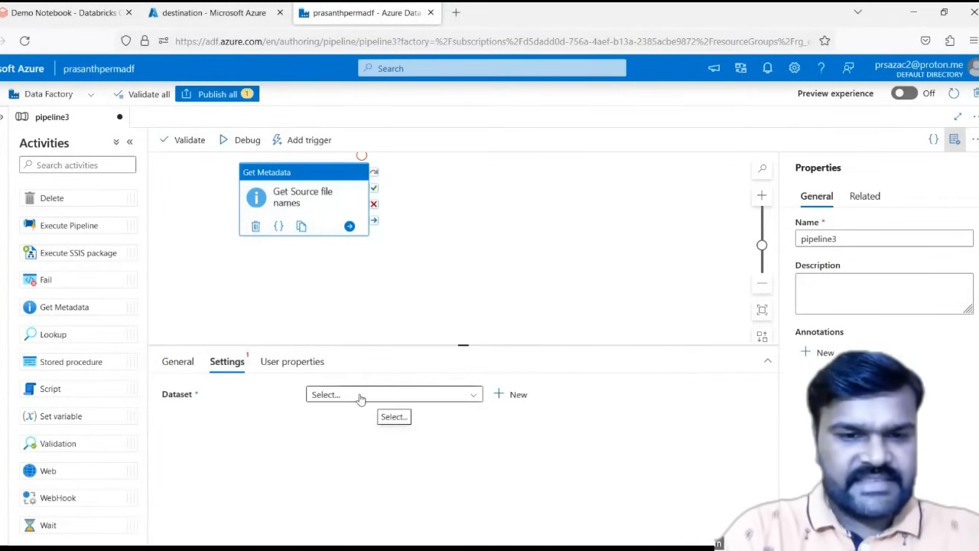
pyautogui.click(517, 396)
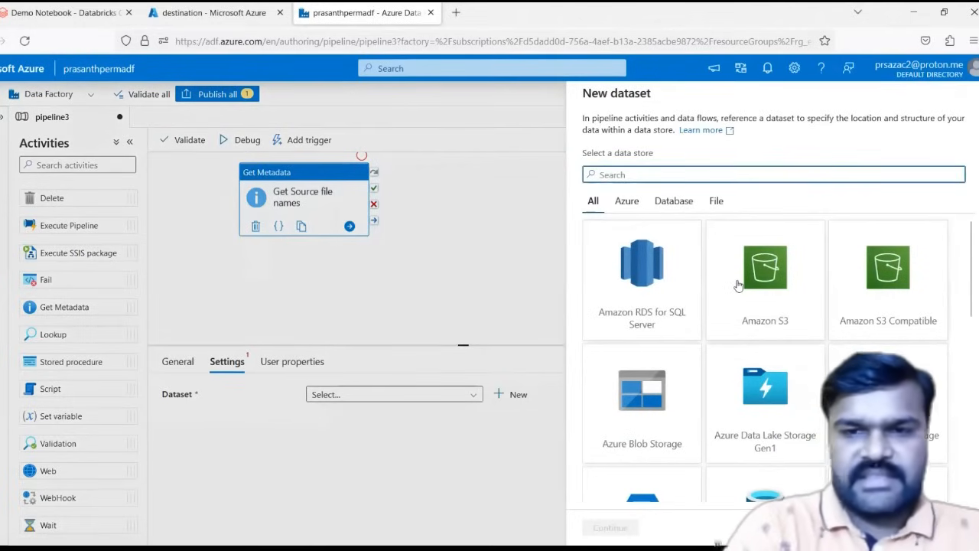
pyautogui.write('blob')
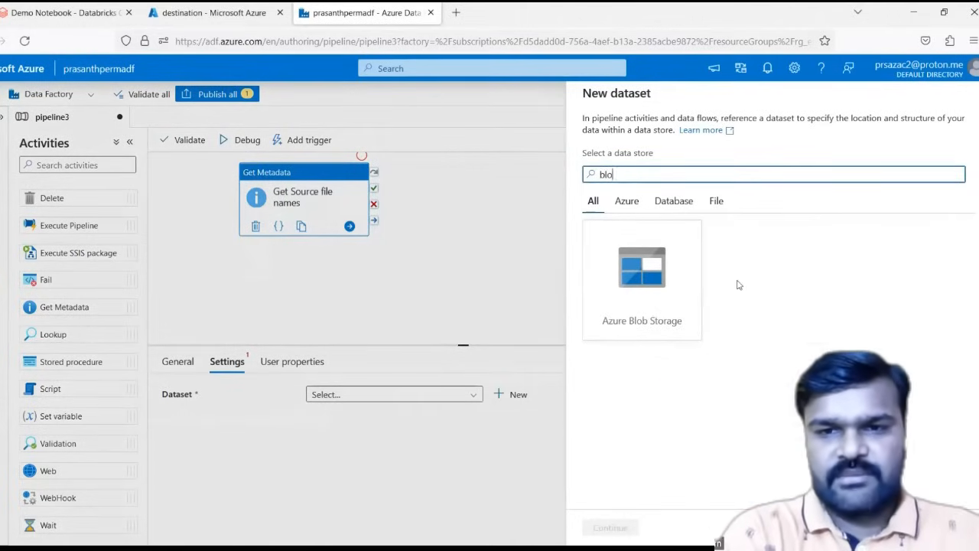
pyautogui.click(621, 269)
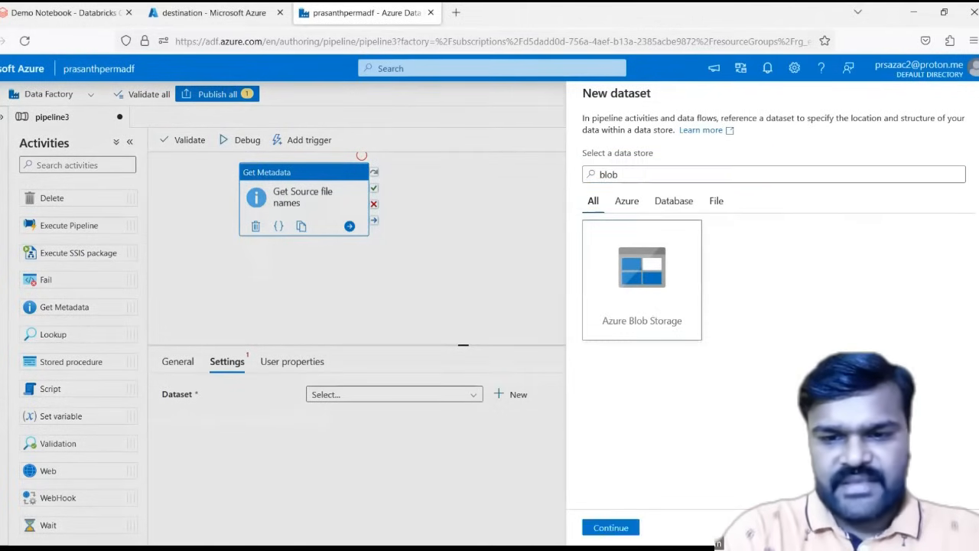
pyautogui.click(623, 530)
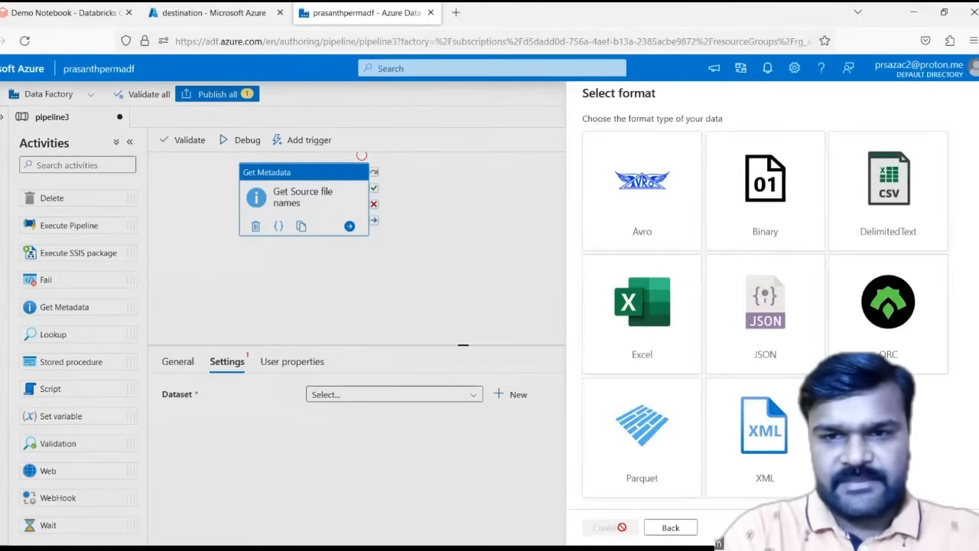
pyautogui.click(869, 217)
pyautogui.click(617, 528)
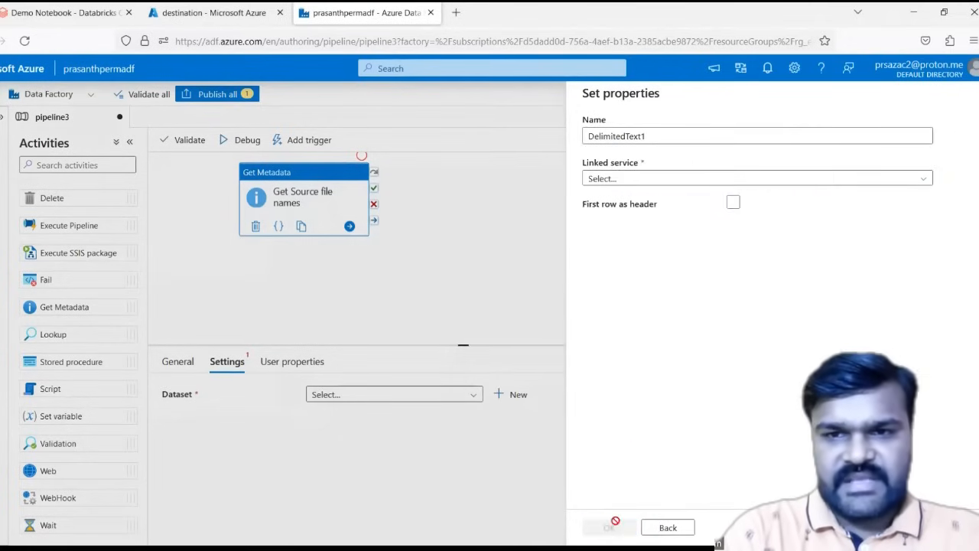
# Step: Name the new delimited text dataset ds_source_blob1
pyautogui.doubleClick(615, 137)
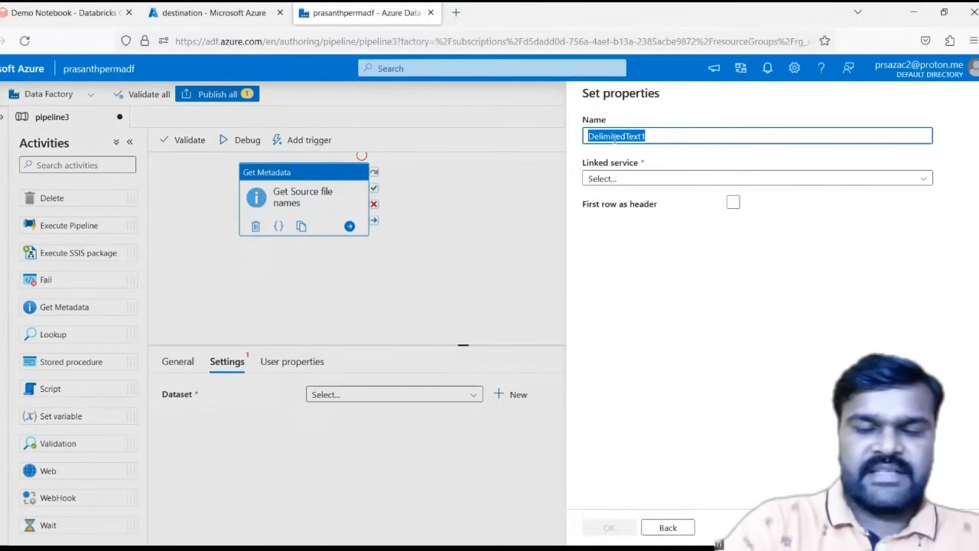
pyautogui.write('ds_sour')
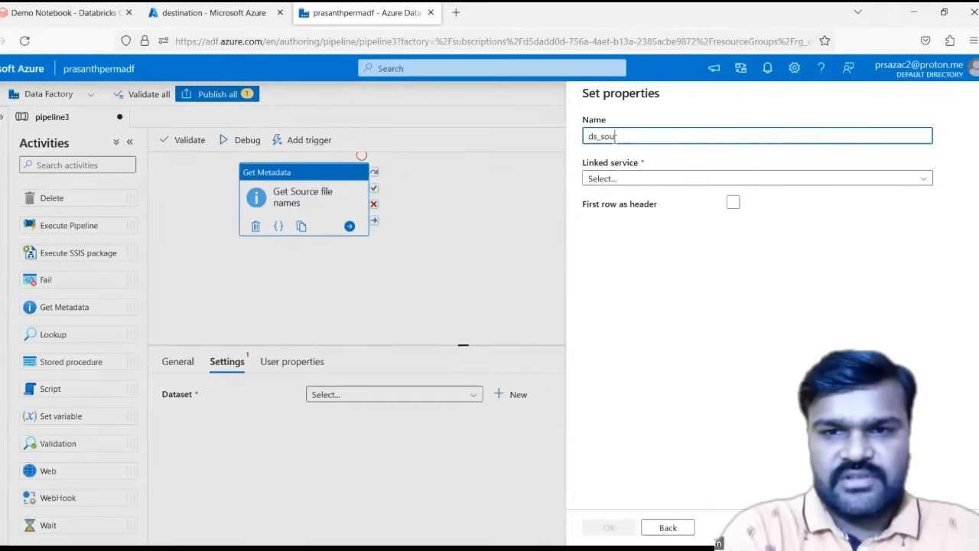
pyautogui.write('ce_blob')
pyautogui.click(615, 136)
pyautogui.write('r')
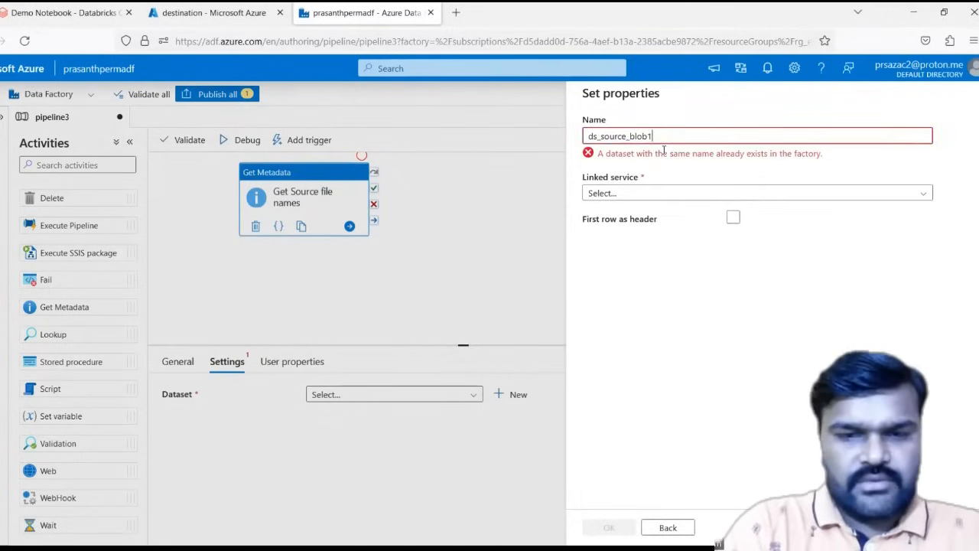
pyautogui.write('1')
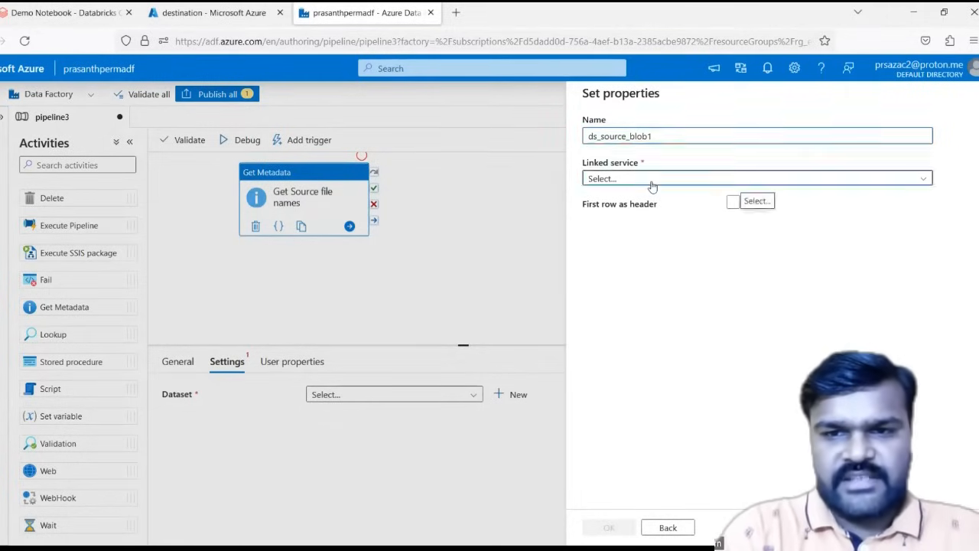
# Step: Link the dataset to AzureBlobStorage1, set its file path to the source container and create it
pyautogui.click(652, 182)
pyautogui.click(635, 261)
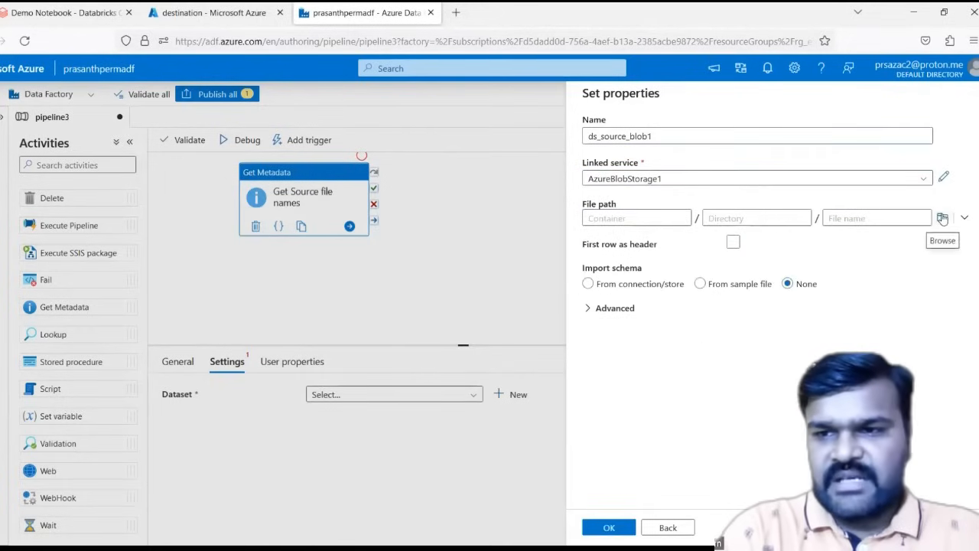
pyautogui.click(943, 218)
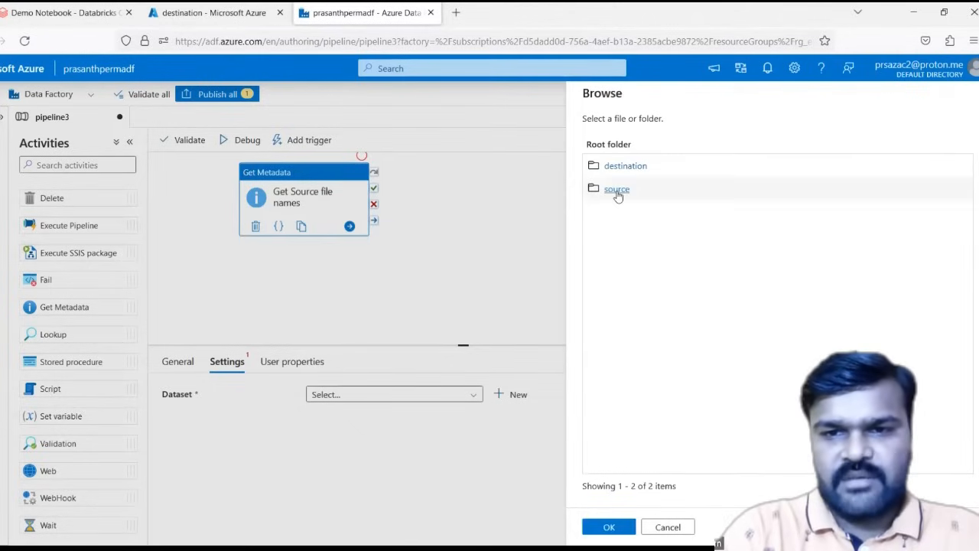
pyautogui.click(616, 190)
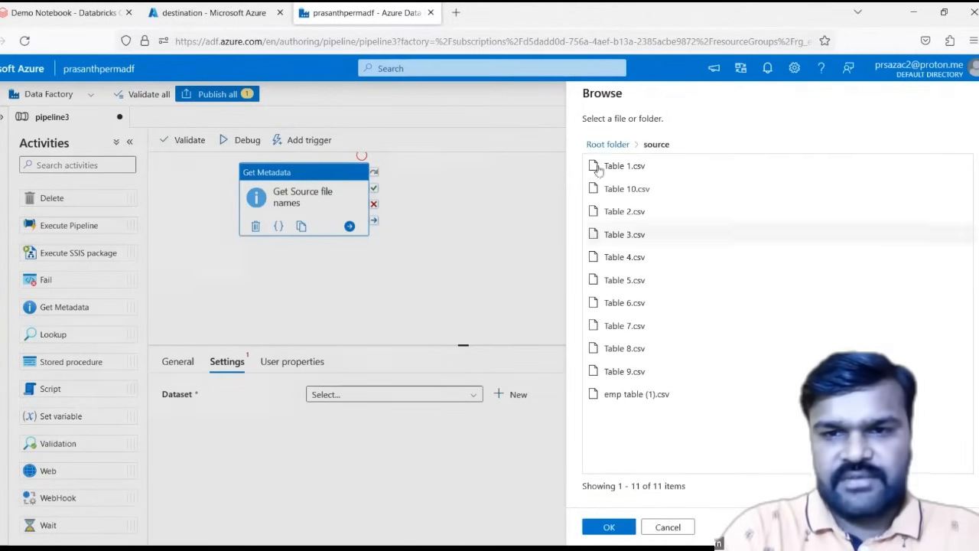
pyautogui.click(609, 527)
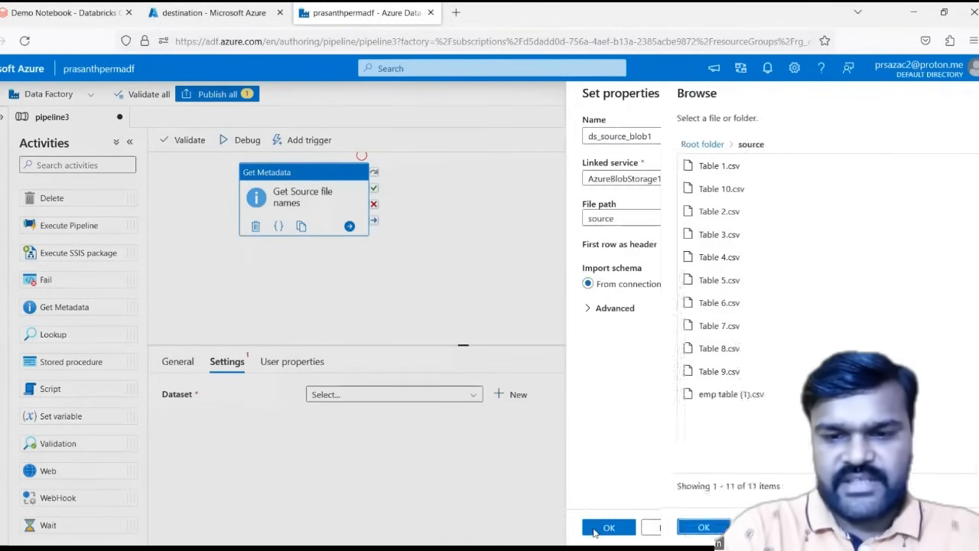
pyautogui.click(608, 527)
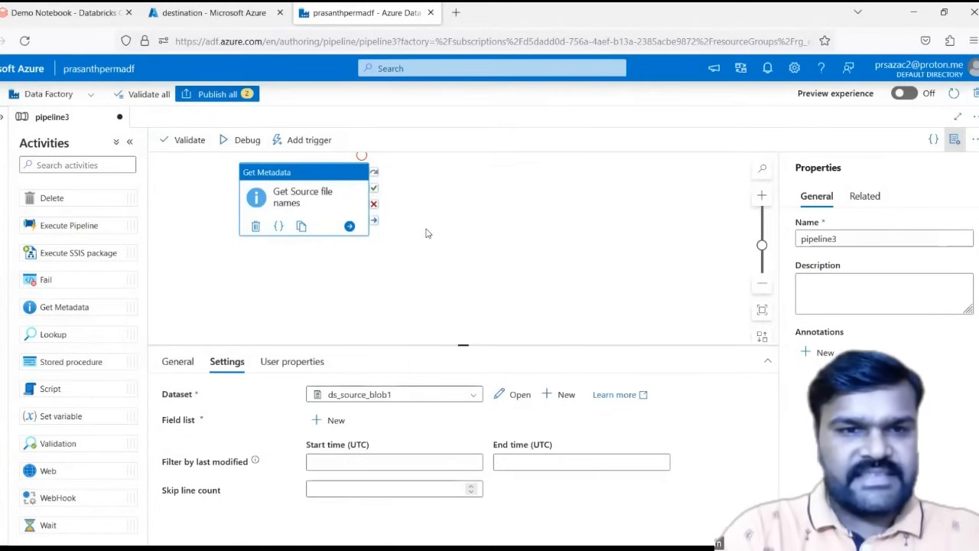
# Step: Validate pipeline3 and go to the Get Source file names activity from the validation output
pyautogui.click(427, 234)
pyautogui.click(230, 145)
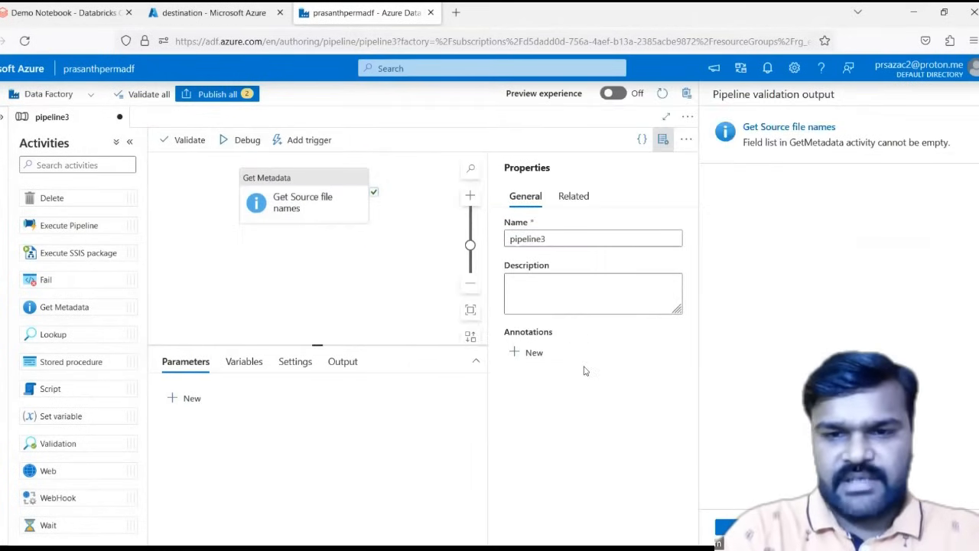
pyautogui.click(789, 127)
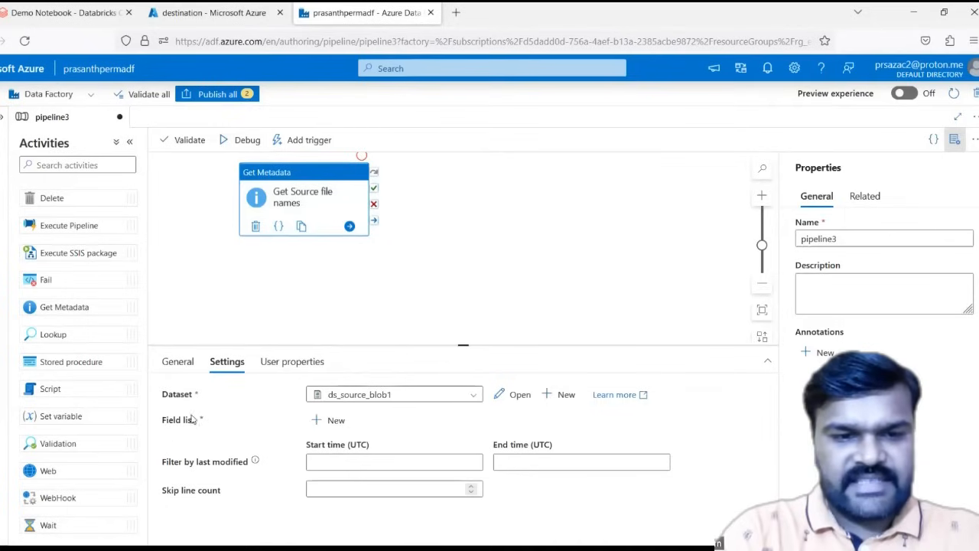
# Step: Add a Child items argument to the field list of the Get Source file names activity
pyautogui.click(320, 423)
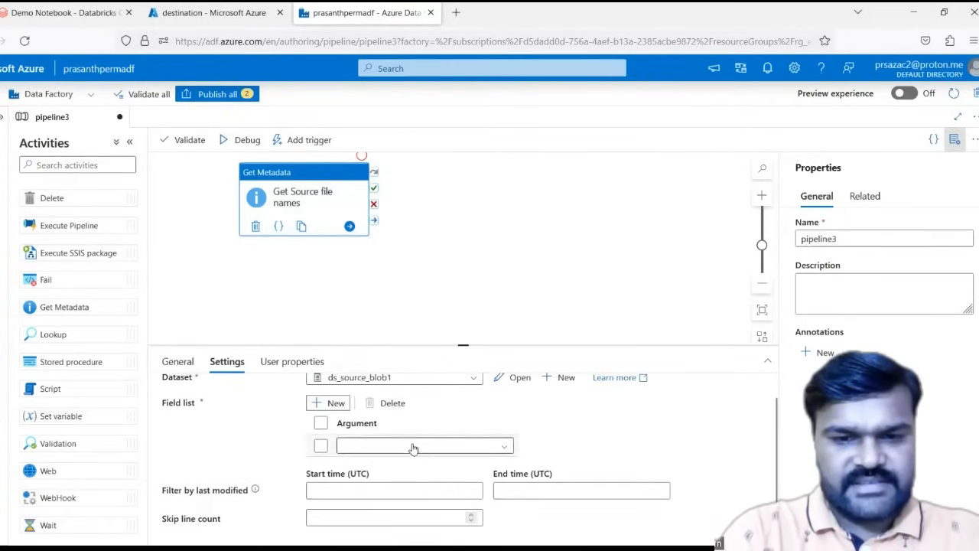
pyautogui.click(414, 450)
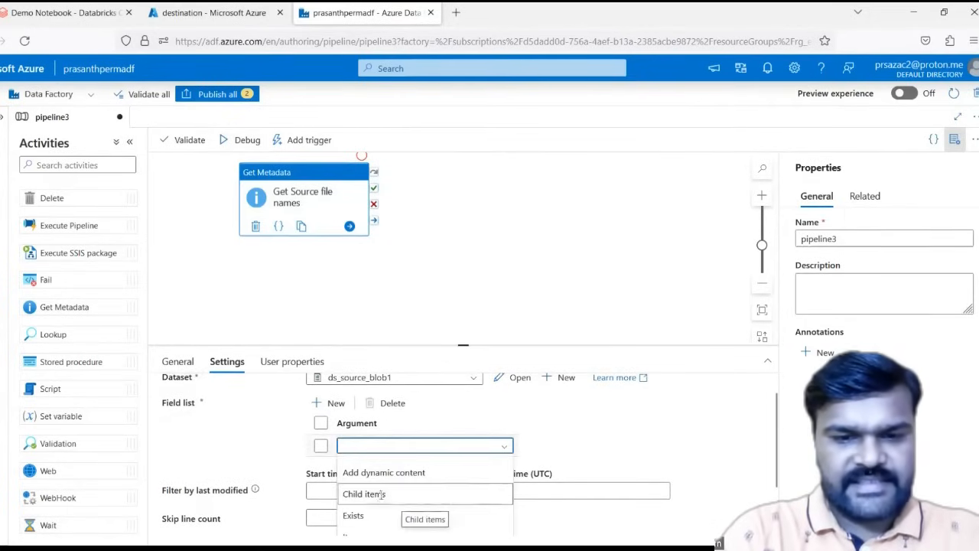
pyautogui.click(380, 494)
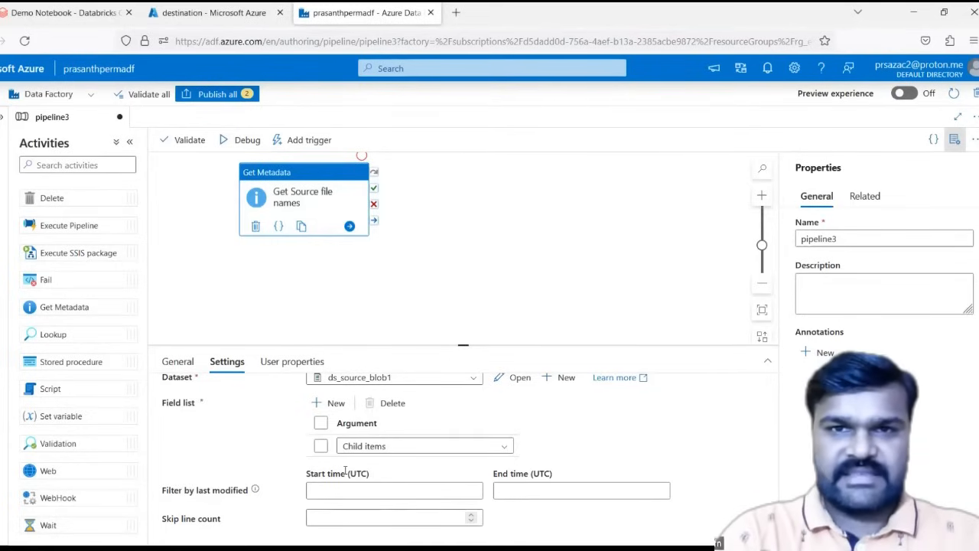
# Step: Debug pipeline3 and review the list of child items in the output of the Get Source file names activity
pyautogui.scroll(1, 360, 223)
pyautogui.click(250, 140)
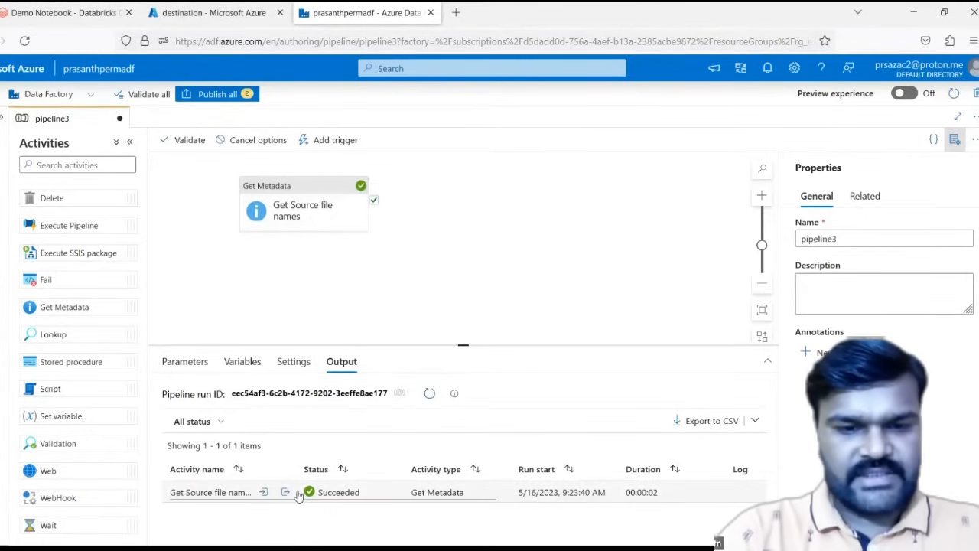
pyautogui.click(285, 493)
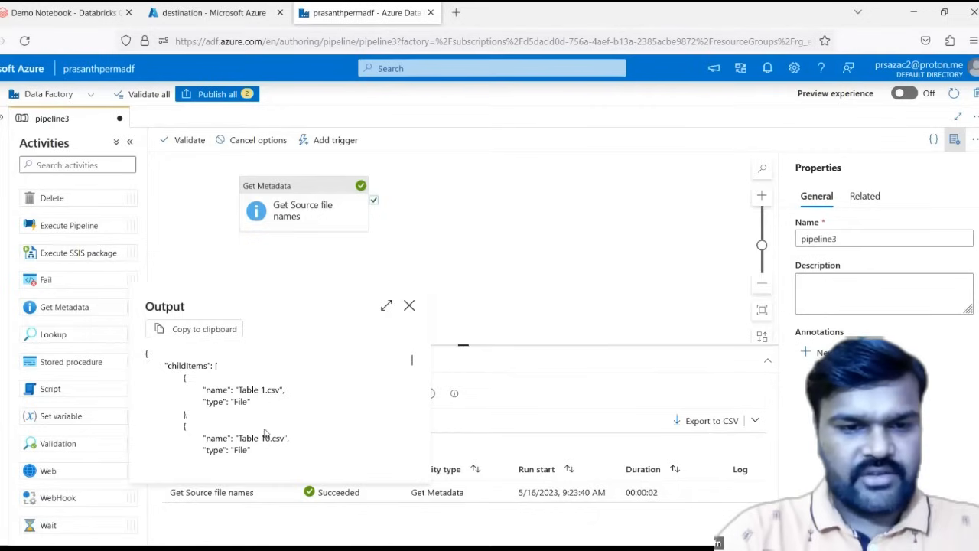
pyautogui.scroll(-6, 265, 420)
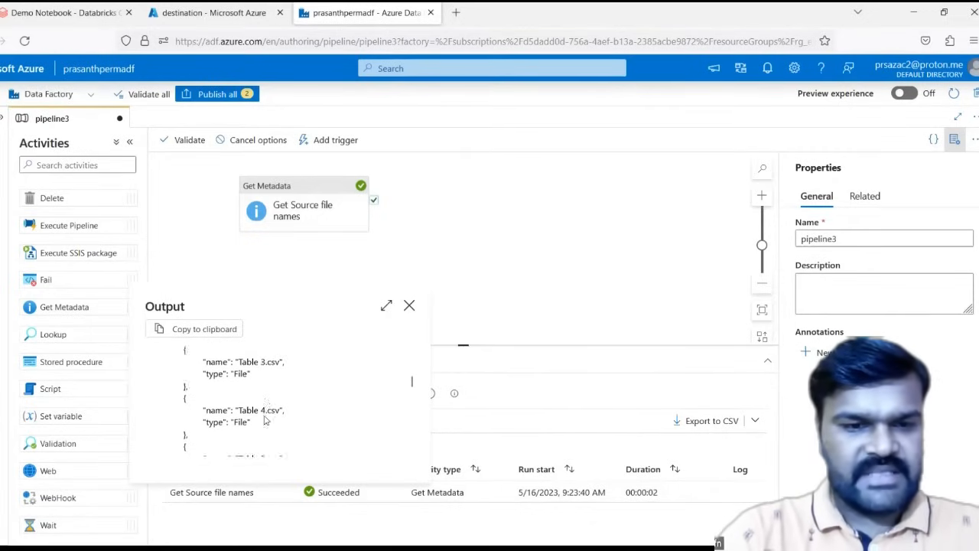
pyautogui.scroll(-4, 265, 419)
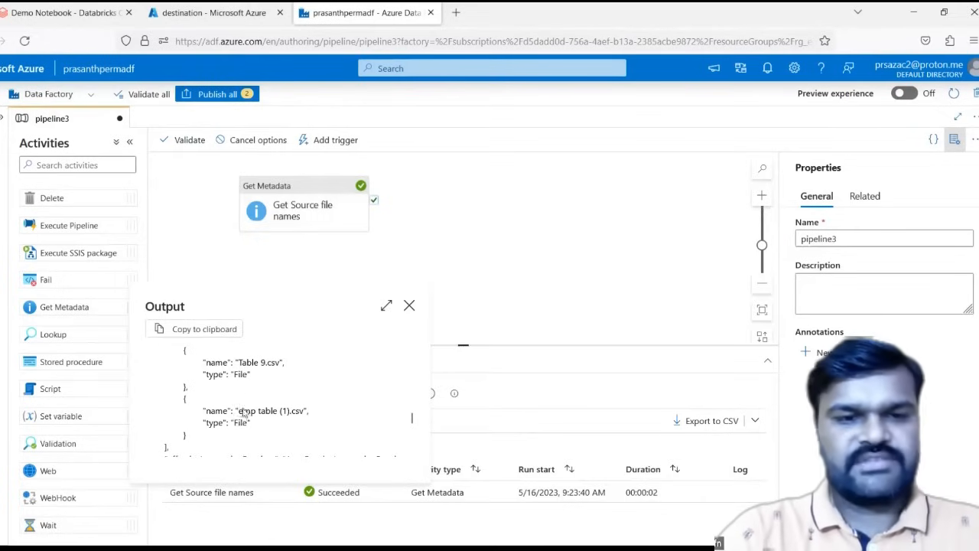
pyautogui.click(409, 305)
# Step: Duplicate the Get Source file names activity on the pipeline canvas
pyautogui.click(296, 207)
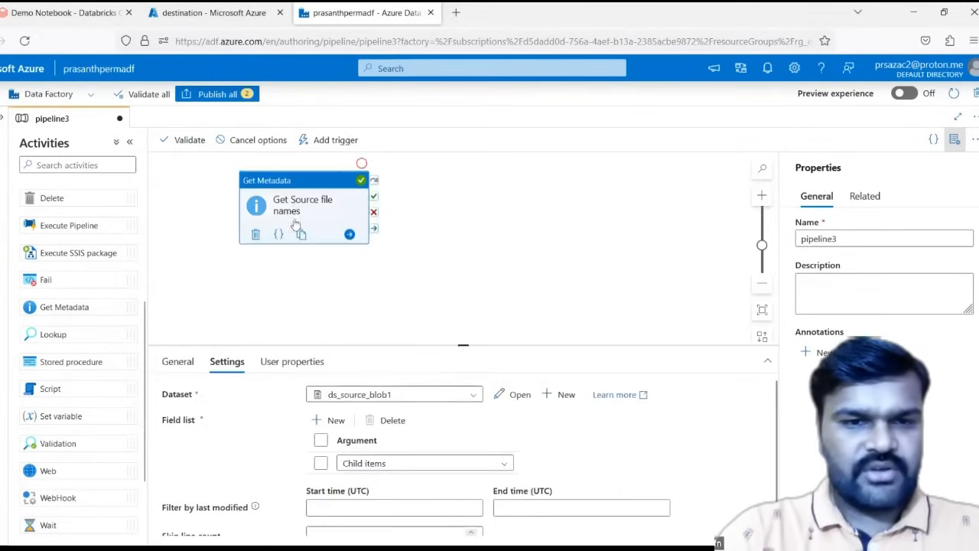
pyautogui.click(300, 235)
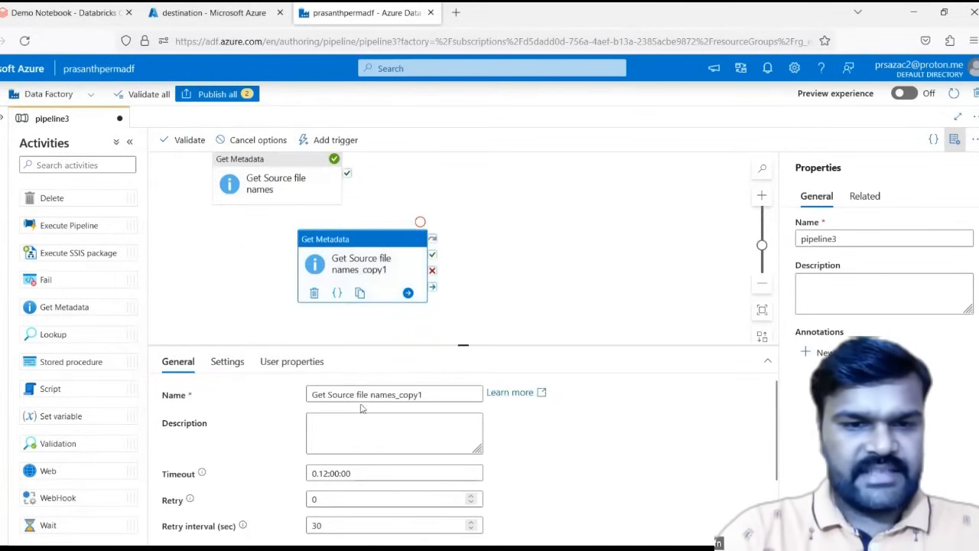
# Step: Rename the duplicated Get Metadata activity as Get Destination file names
pyautogui.doubleClick(342, 395)
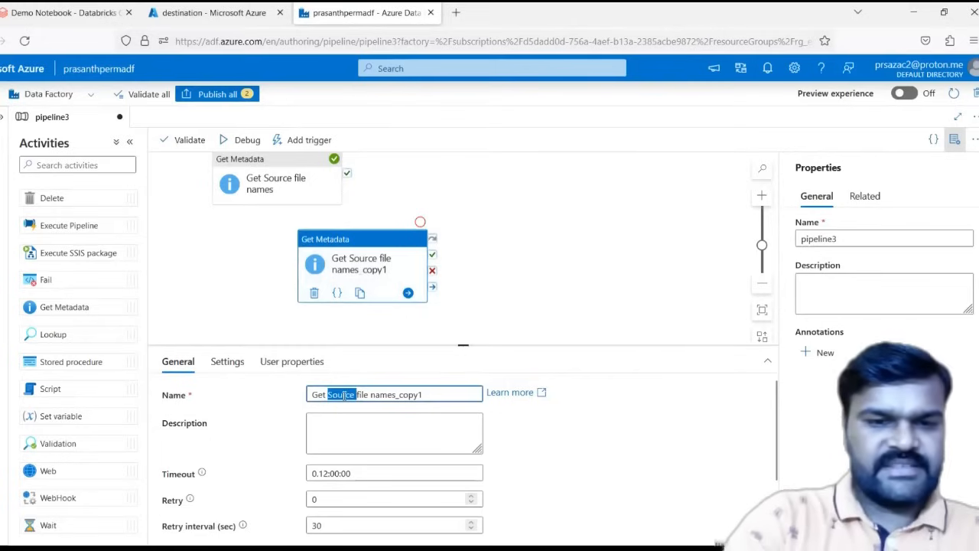
pyautogui.write('Des')
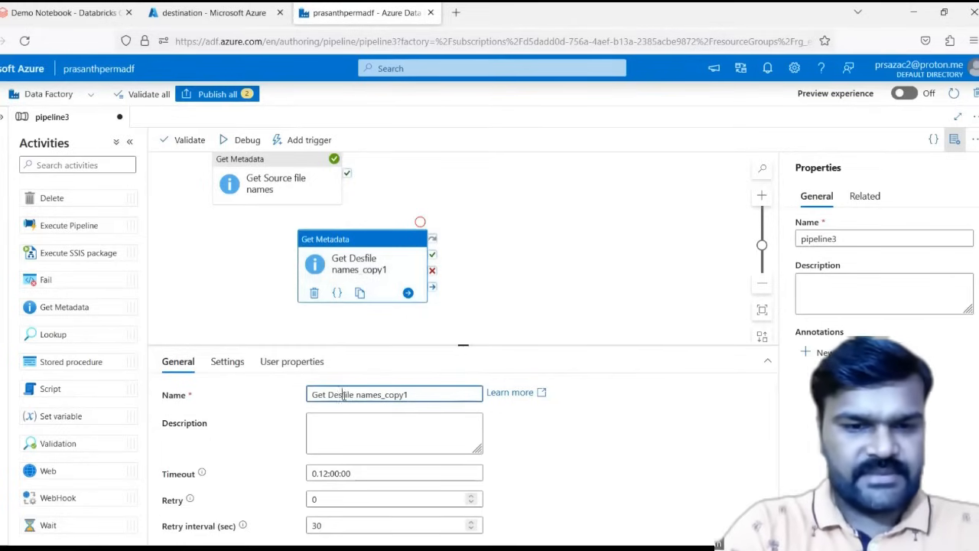
pyautogui.write('tination')
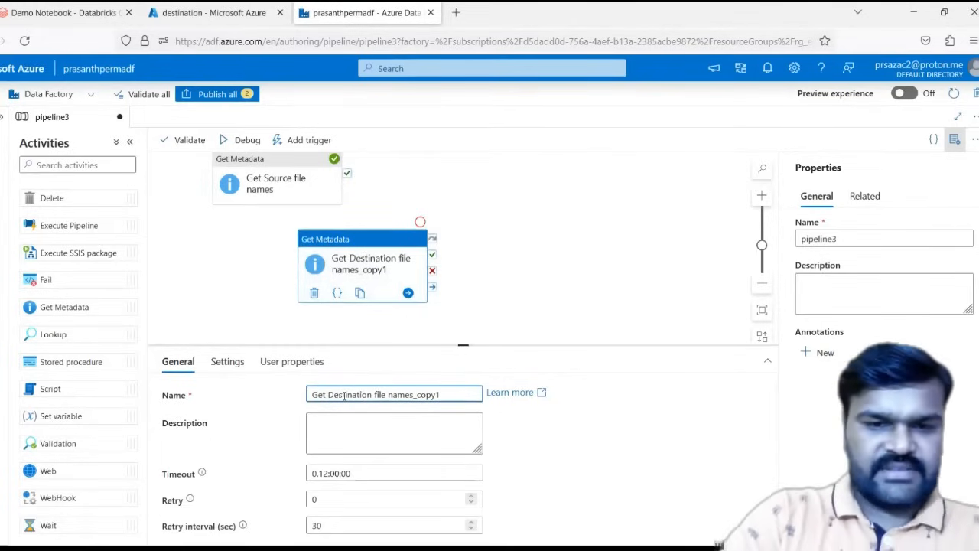
pyautogui.press('End')
pyautogui.press('BackSpace')
pyautogui.press('BackSpace')
pyautogui.press('BackSpace')
pyautogui.press('BackSpace')
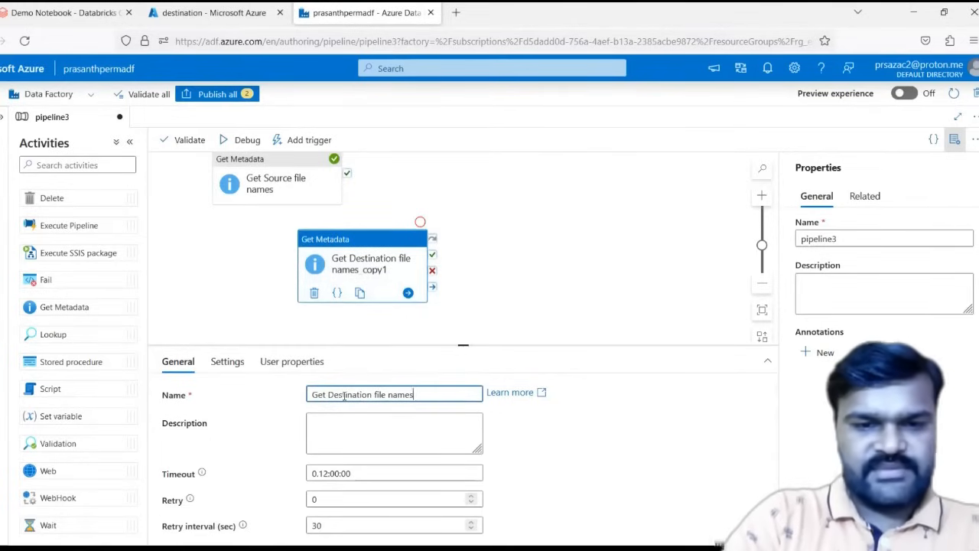
# Step: Start creating a new Azure Blob Storage dataset for the Get Destination file names activity and choose its file format
pyautogui.click(225, 363)
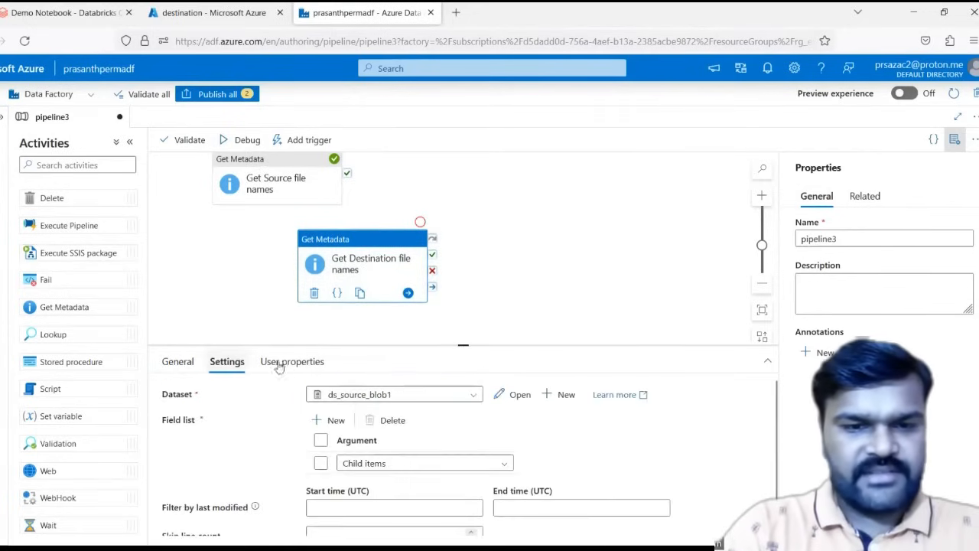
pyautogui.moveTo(462, 347); pyautogui.dragTo(463, 286)
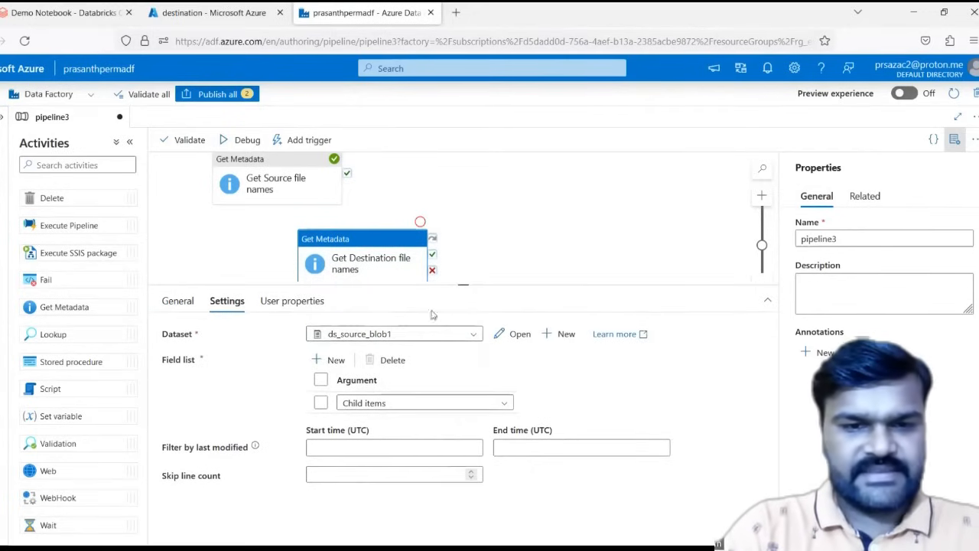
pyautogui.click(562, 334)
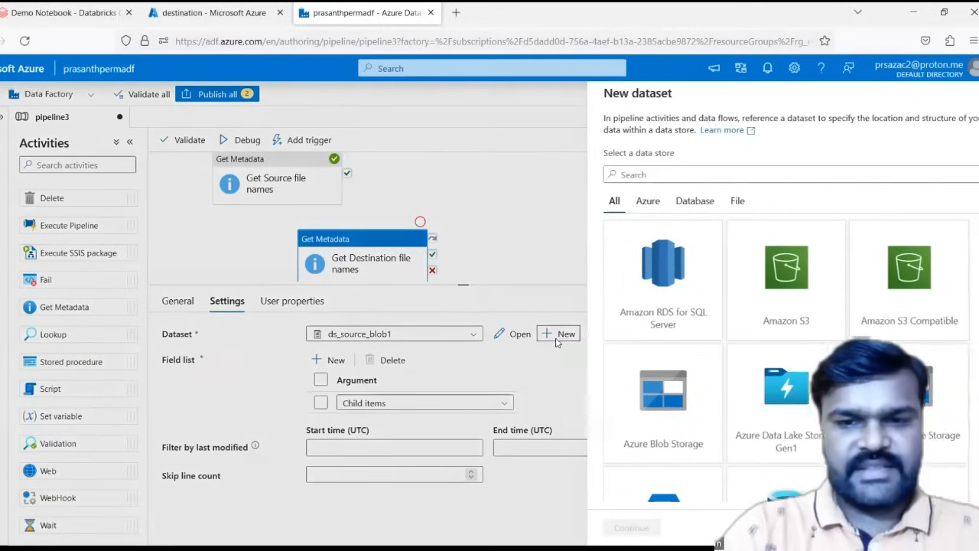
pyautogui.click(642, 424)
pyautogui.click(601, 527)
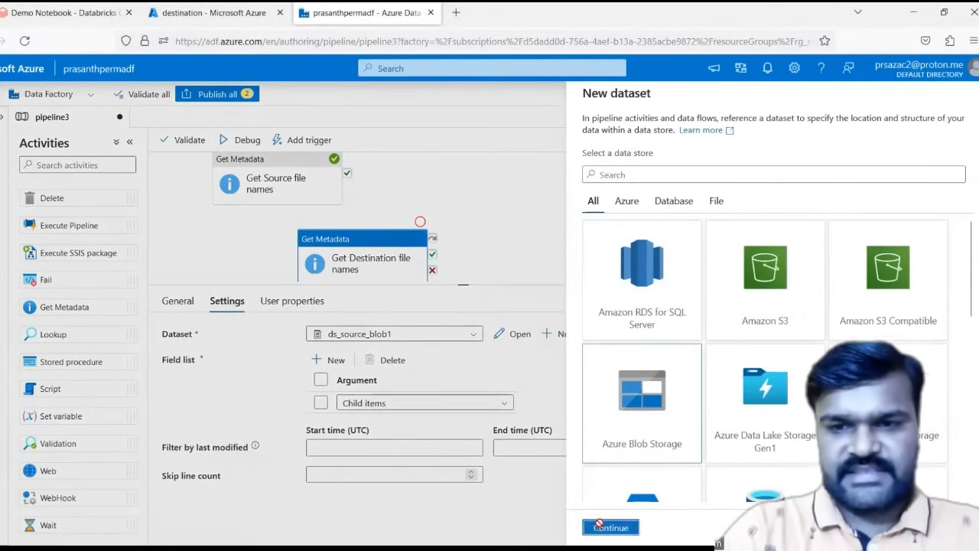
pyautogui.click(852, 220)
pyautogui.click(591, 530)
# Step: Name the new dataset ds_destination_blob1, link it to AzureBlobStorage1, point its file path at the destination container and create it
pyautogui.doubleClick(622, 135)
pyautogui.write('ds_')
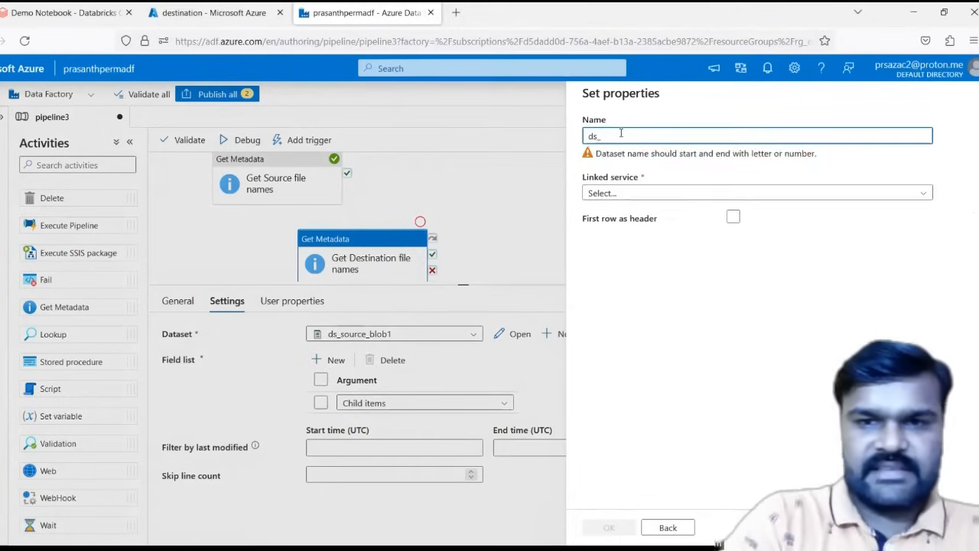
pyautogui.write('destination_blob1')
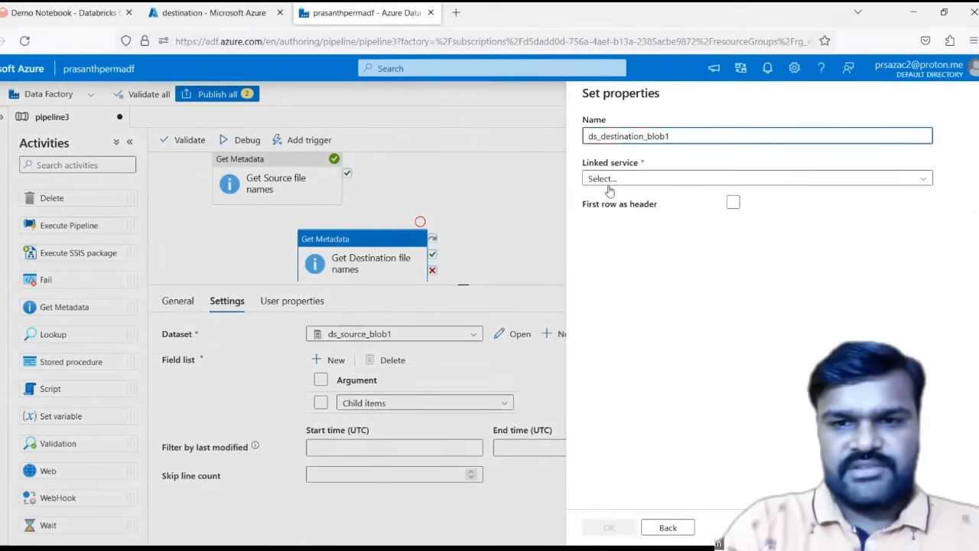
pyautogui.click(610, 182)
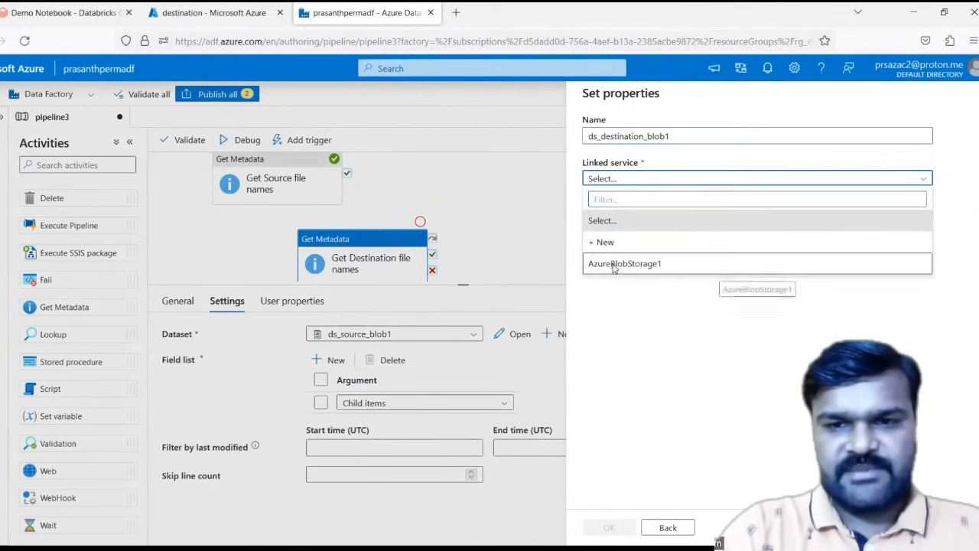
pyautogui.click(620, 264)
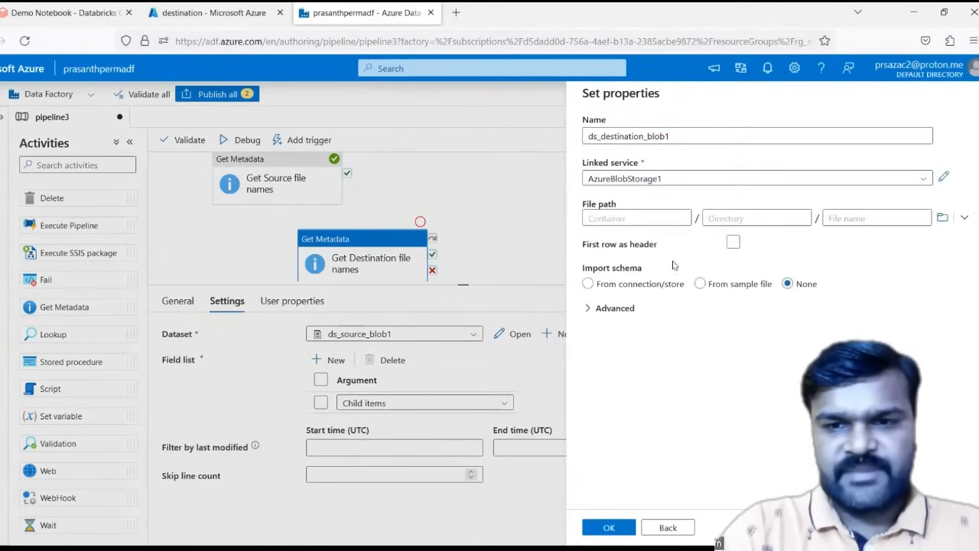
pyautogui.click(943, 218)
pyautogui.click(626, 166)
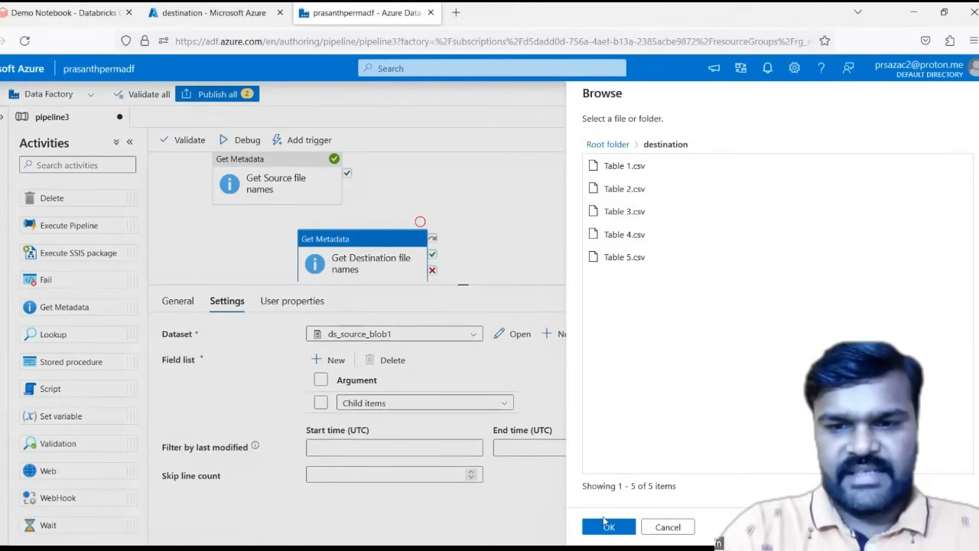
pyautogui.click(609, 531)
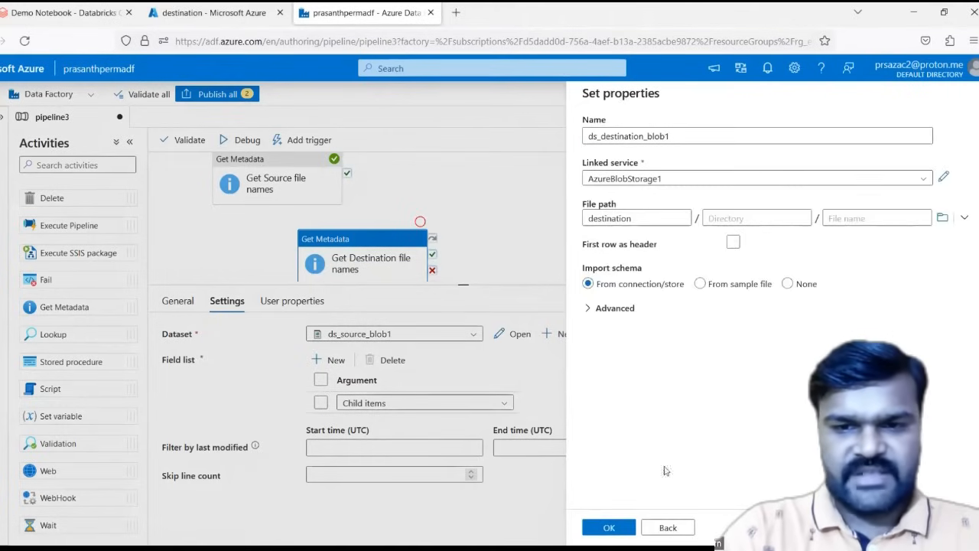
pyautogui.click(612, 528)
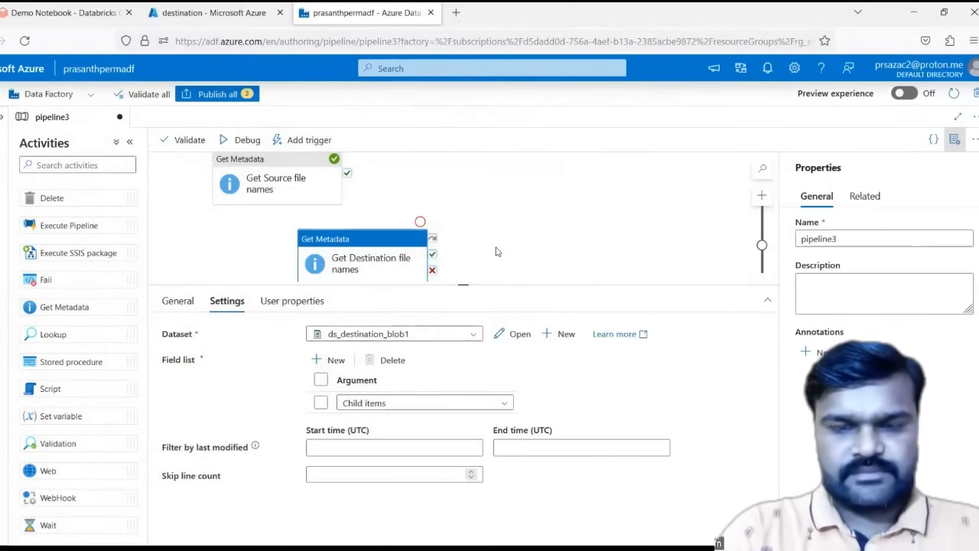
# Step: Debug pipeline3 and review the child items in the output of the Get Destination file names activity
pyautogui.click(497, 251)
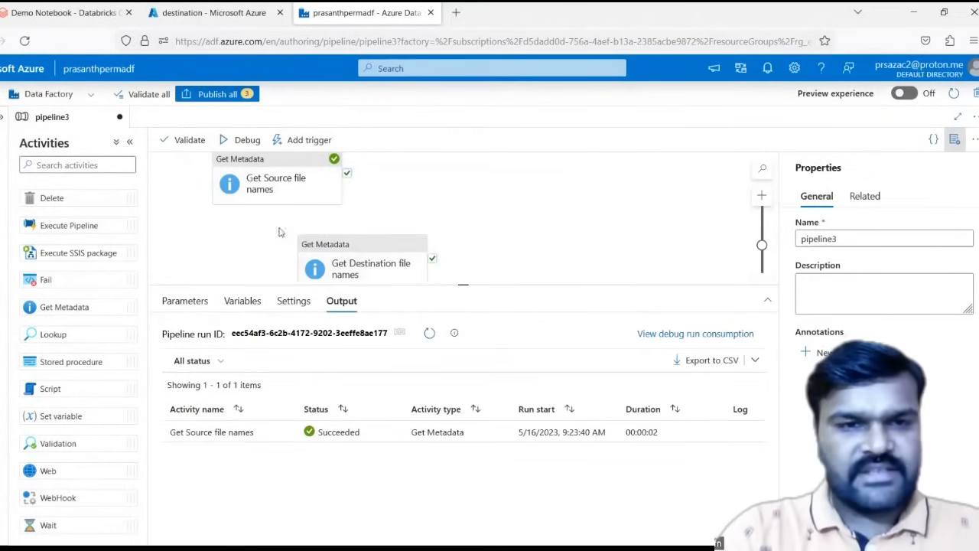
pyautogui.click(243, 147)
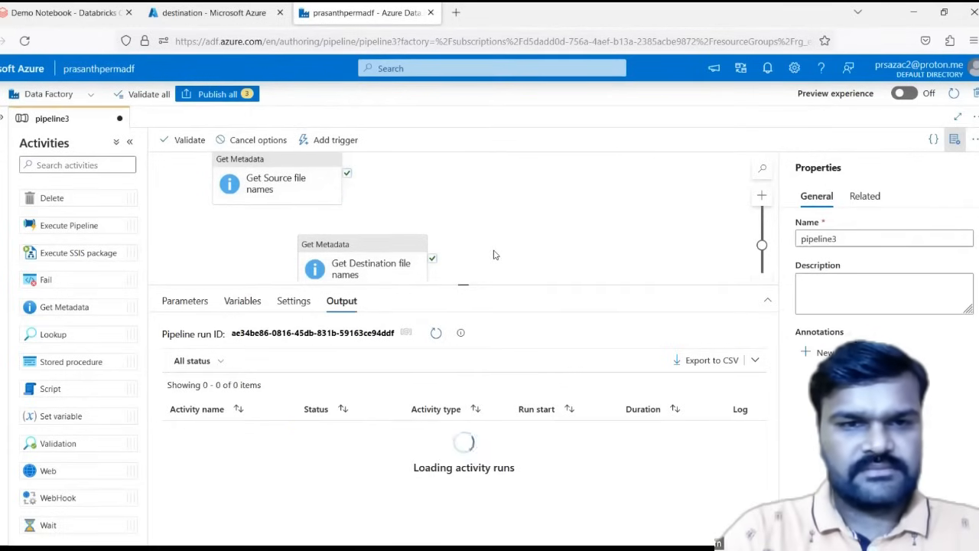
pyautogui.click(437, 334)
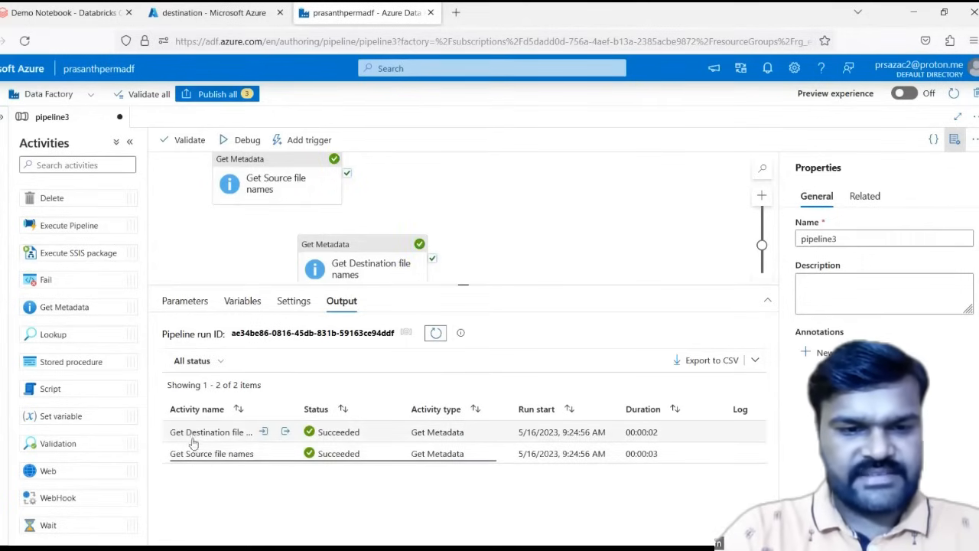
pyautogui.click(286, 433)
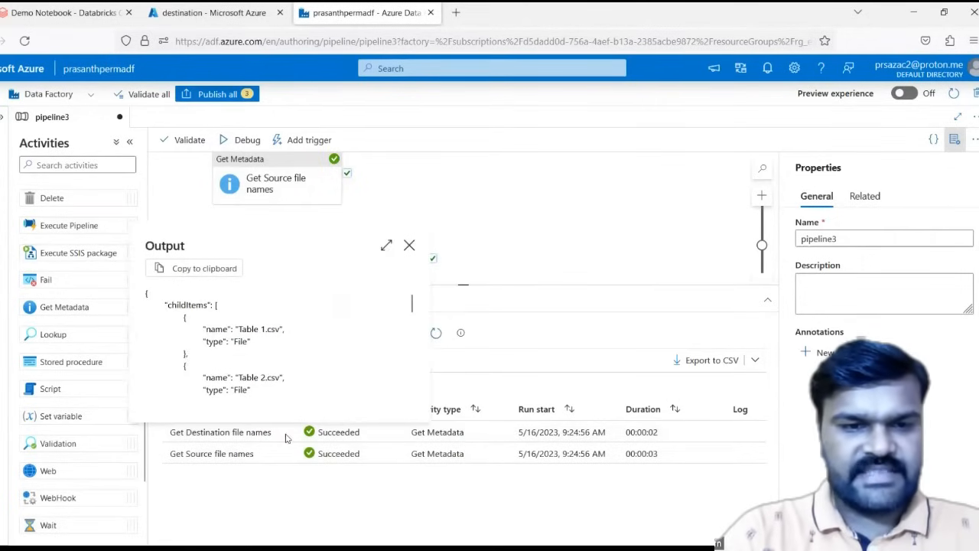
pyautogui.scroll(-5, 256, 374)
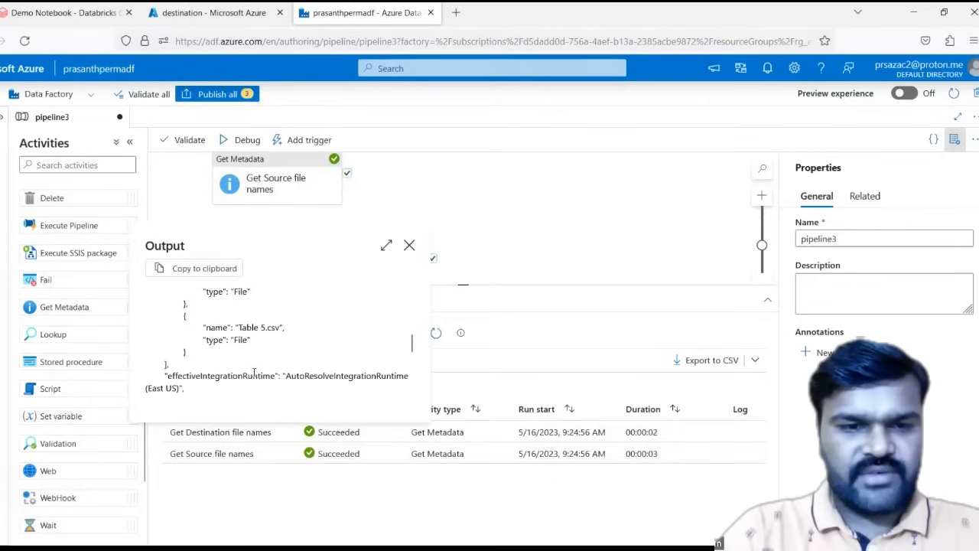
pyautogui.scroll(5, 256, 375)
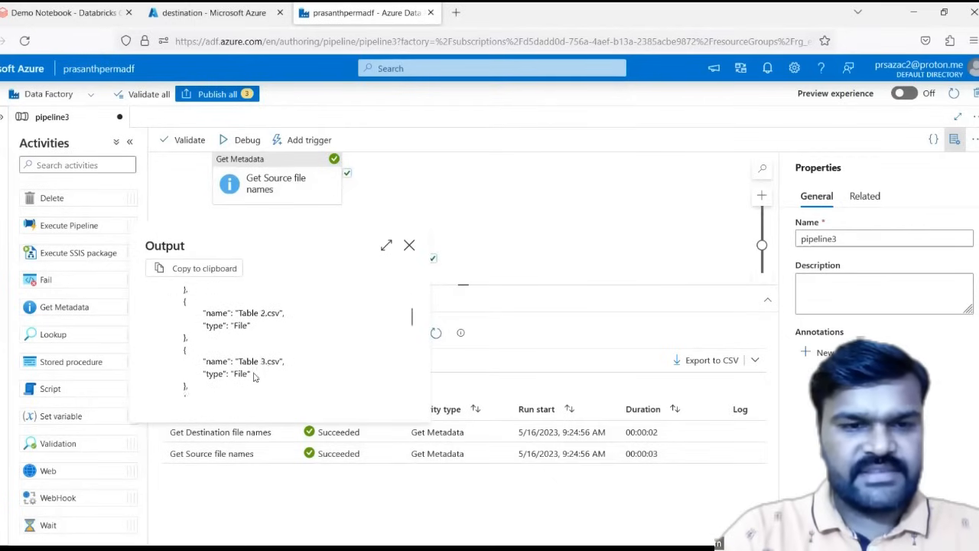
pyautogui.click(409, 245)
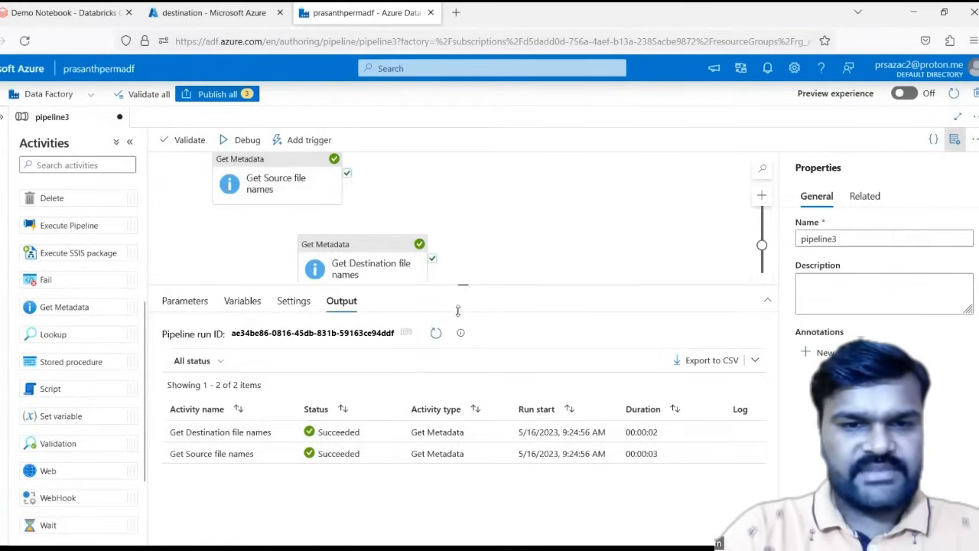
# Step: Enlarge the canvas area and auto-align the two Get Metadata activities on it
pyautogui.moveTo(463, 284); pyautogui.dragTo(463, 355)
pyautogui.click(762, 343)
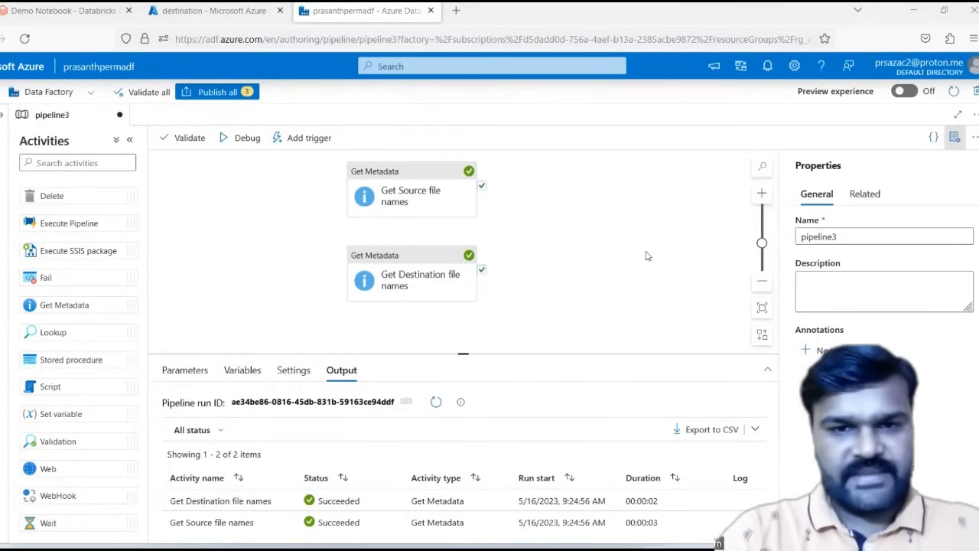
# Step: Add two String variables to pipeline3 named sourceFilesCount and destinationFilesCount
pyautogui.click(237, 370)
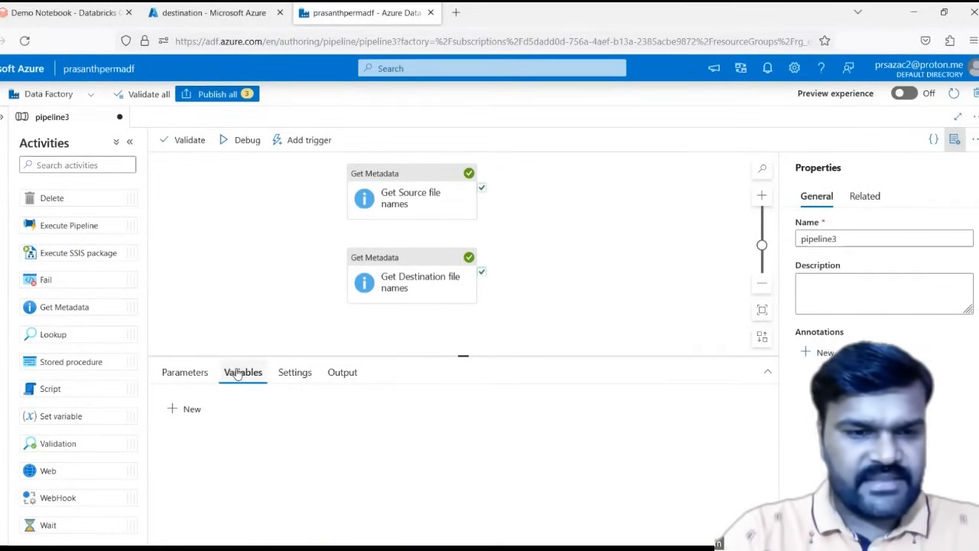
pyautogui.click(192, 412)
pyautogui.click(218, 456)
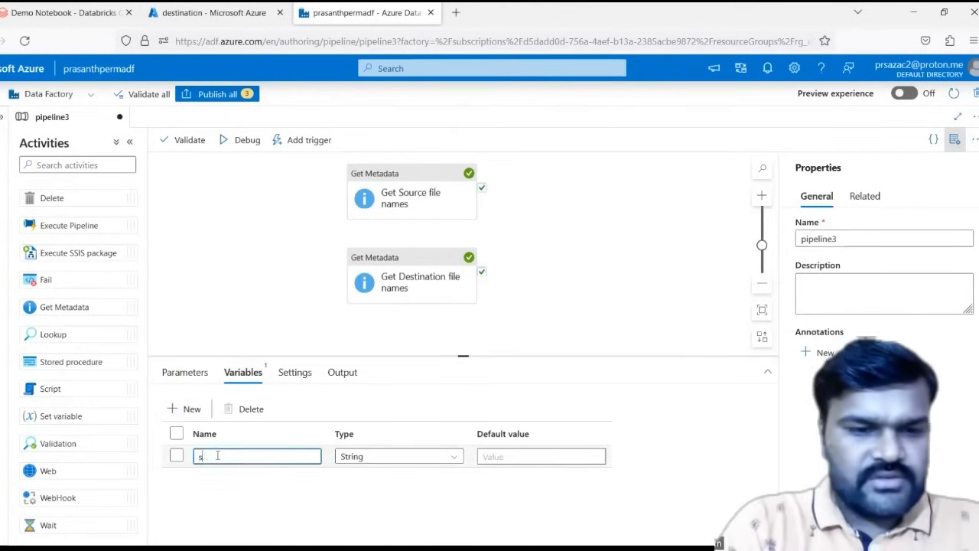
pyautogui.write('sourceFile')
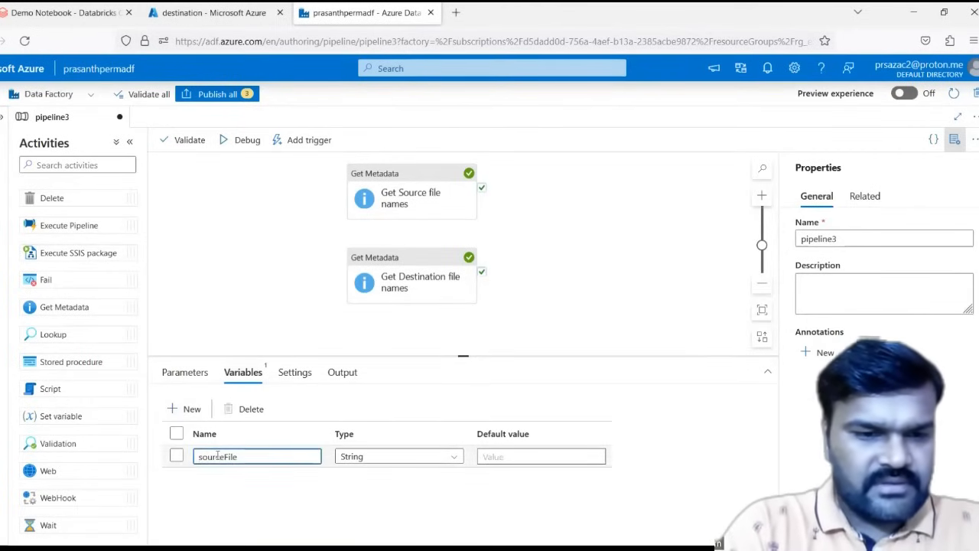
pyautogui.write('sCount')
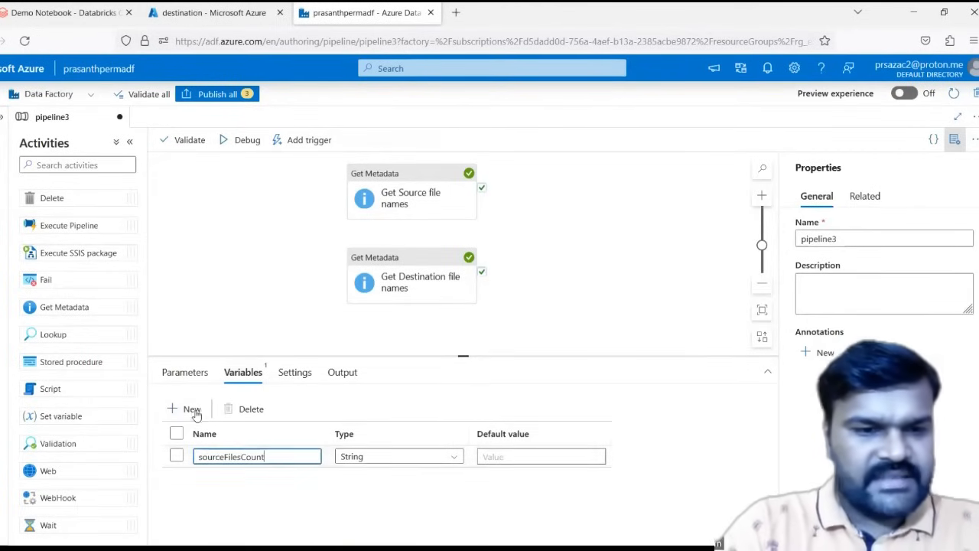
pyautogui.click(192, 409)
pyautogui.click(228, 479)
pyautogui.write('destinationFilesCount')
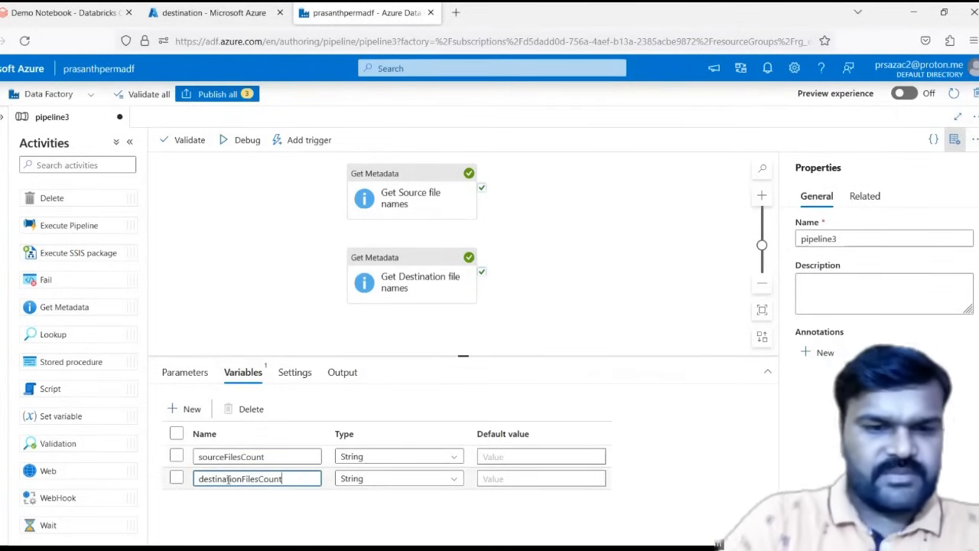
pyautogui.click(488, 299)
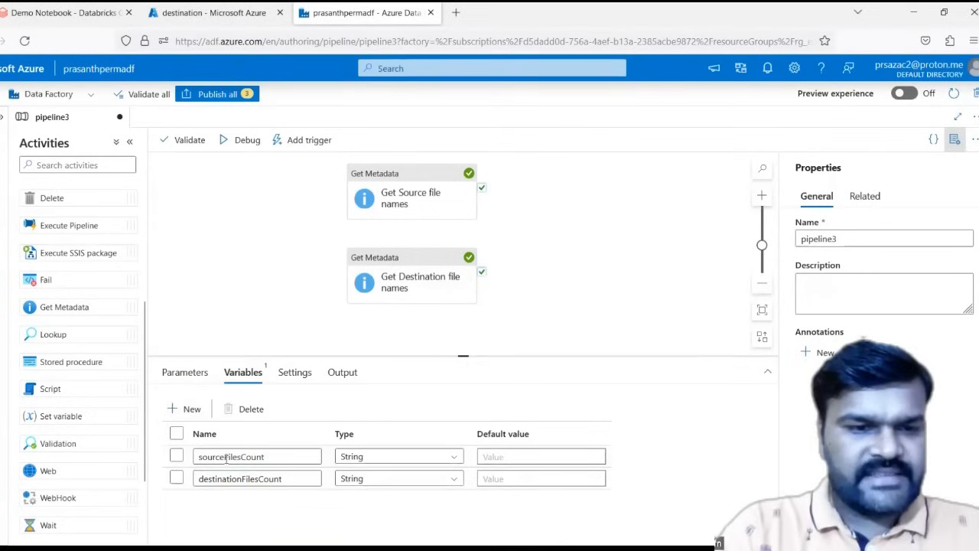
# Step: Add a Set variable activity to the canvas and connect the success output of Get Source file names to it
pyautogui.scroll(-1, 69, 439)
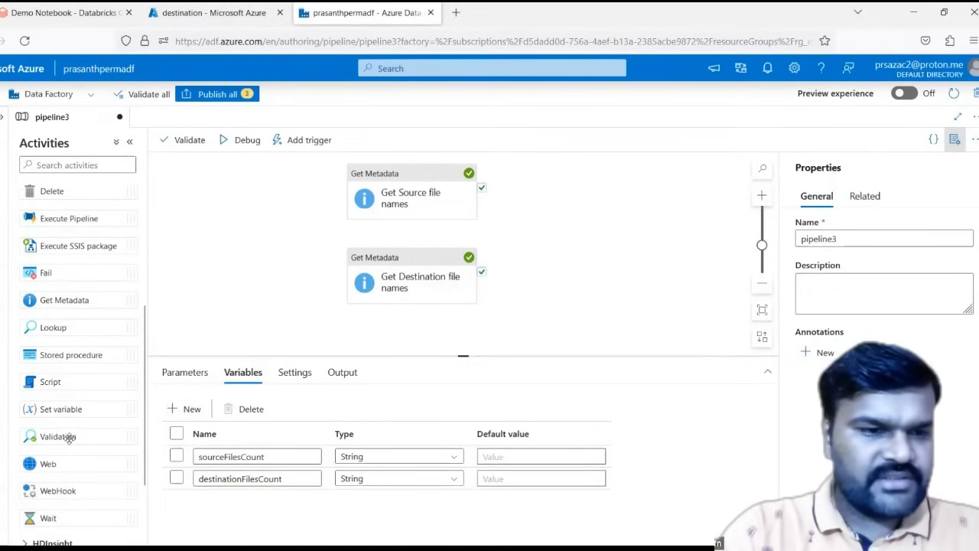
pyautogui.scroll(-2, 69, 439)
pyautogui.moveTo(77, 360); pyautogui.dragTo(595, 212)
pyautogui.moveTo(481, 189); pyautogui.dragTo(539, 187)
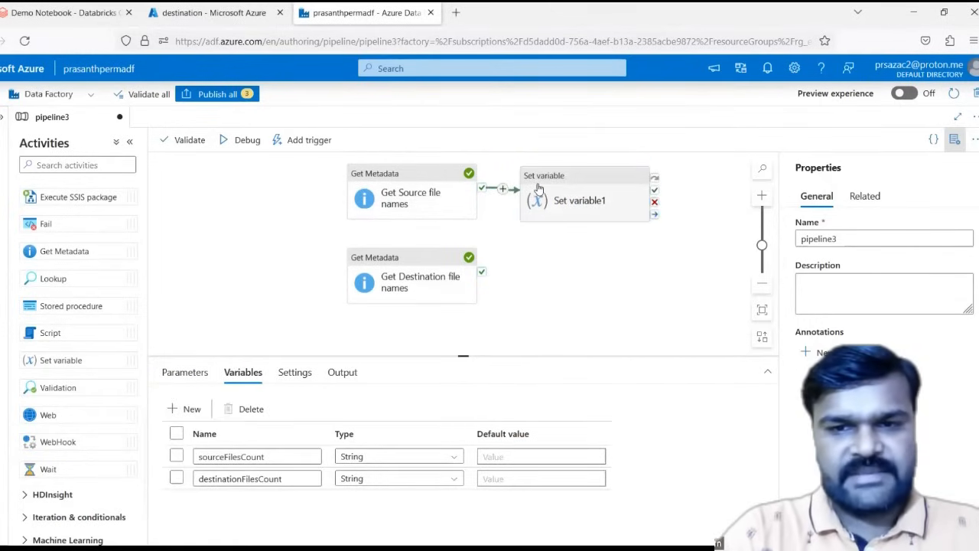
# Step: Rename the Set variable activity as count source files
pyautogui.click(539, 188)
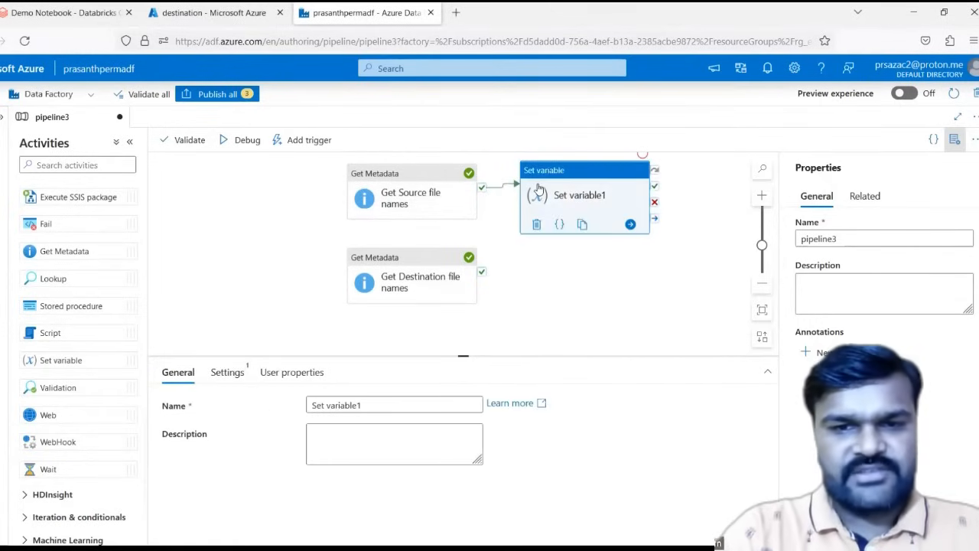
pyautogui.doubleClick(342, 404)
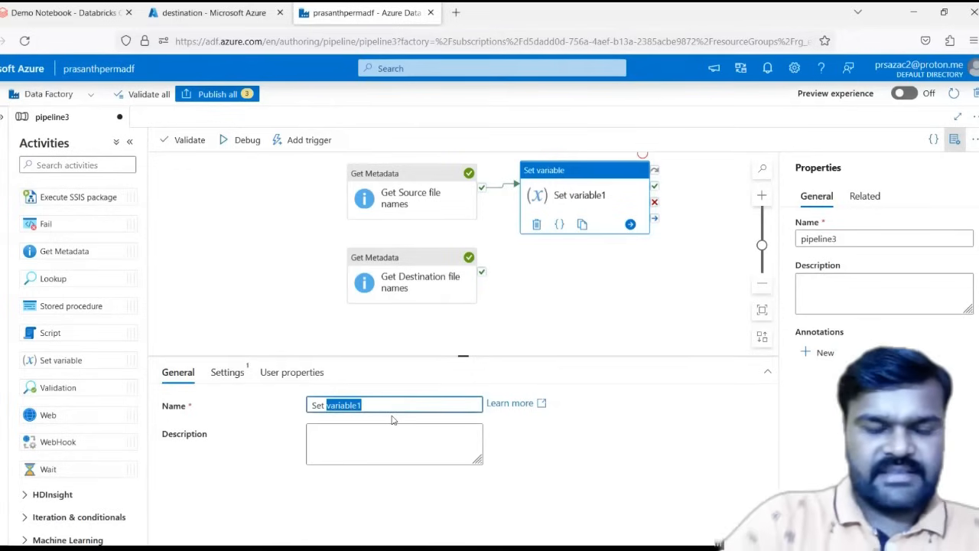
pyautogui.press('BackSpace')
pyautogui.press('BackSpace')
pyautogui.press('BackSpace')
pyautogui.press('BackSpace')
pyautogui.press('BackSpace')
pyautogui.write('count soucrce')
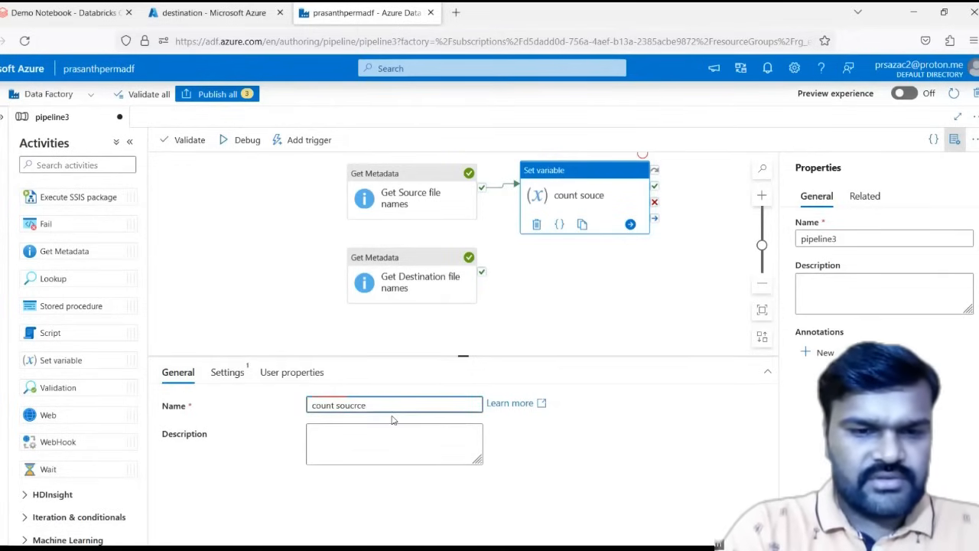
pyautogui.press('BackSpace')
pyautogui.press('BackSpace')
pyautogui.press('BackSpace')
pyautogui.press('BackSpace')
pyautogui.write('rce files')
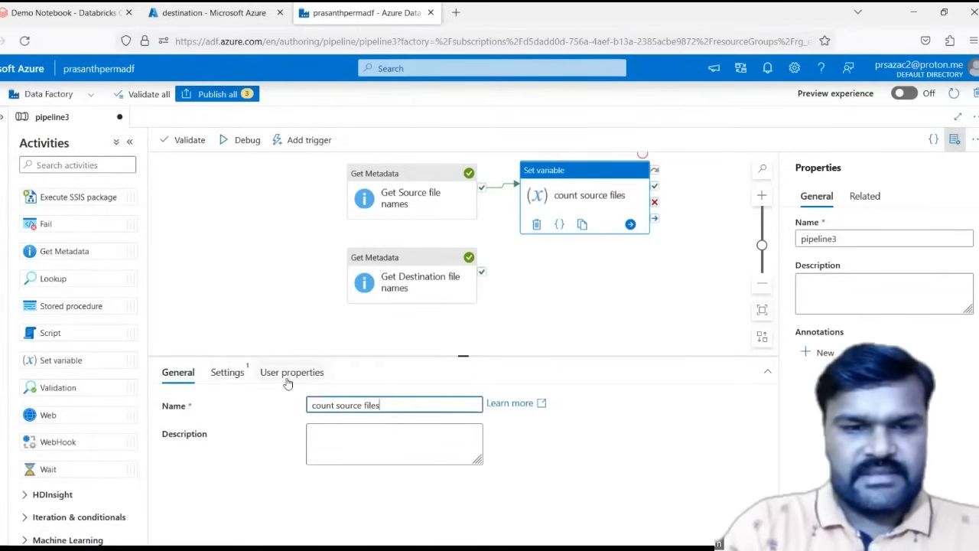
# Step: Set the count source files activity to store its value in the pipeline variable sourceFilesCount
pyautogui.click(237, 381)
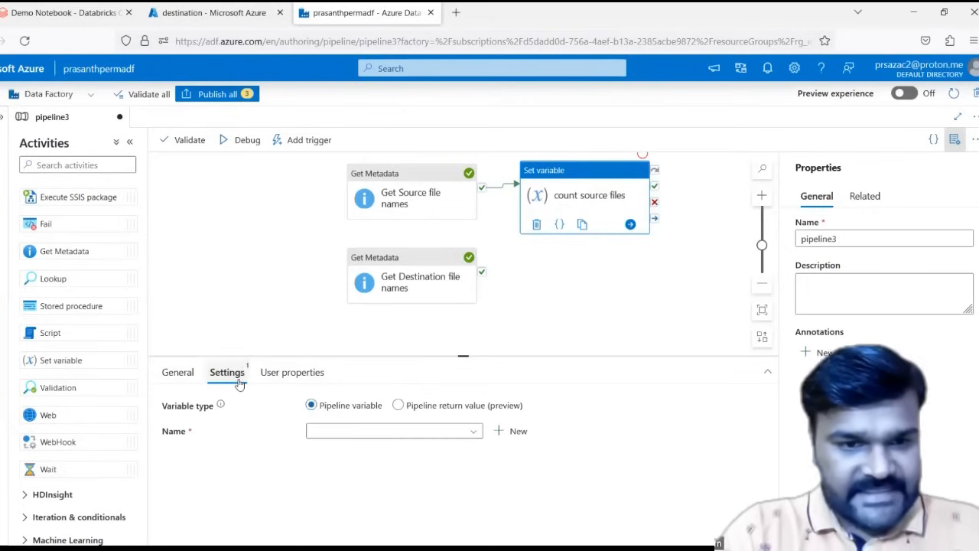
pyautogui.click(336, 430)
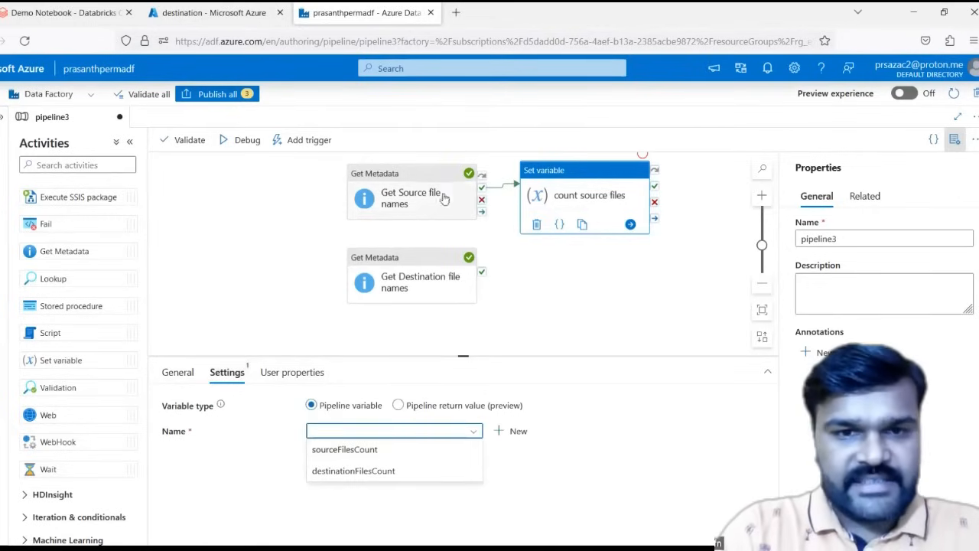
pyautogui.click(334, 451)
pyautogui.click(340, 467)
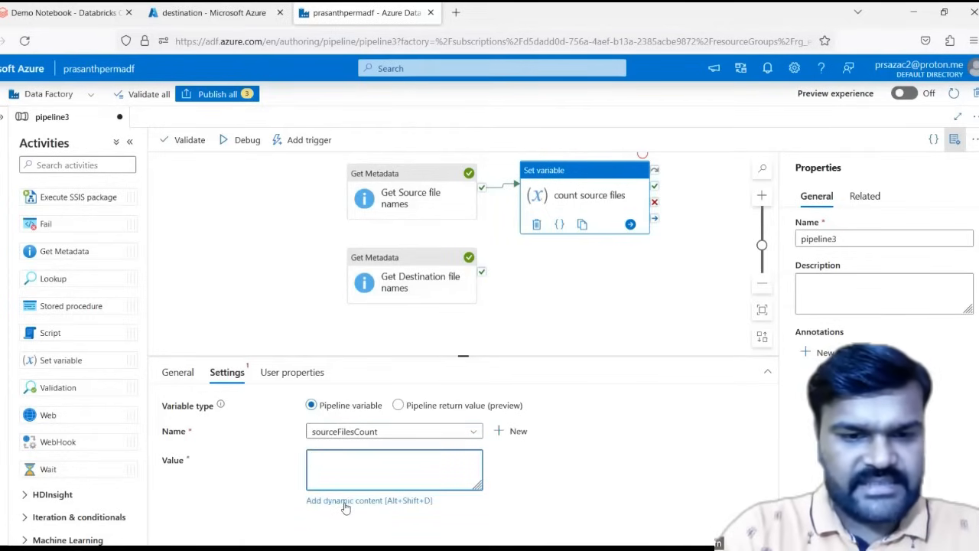
# Step: Examine the childItems list in the run output of the Get Source file names activity
pyautogui.click(283, 275)
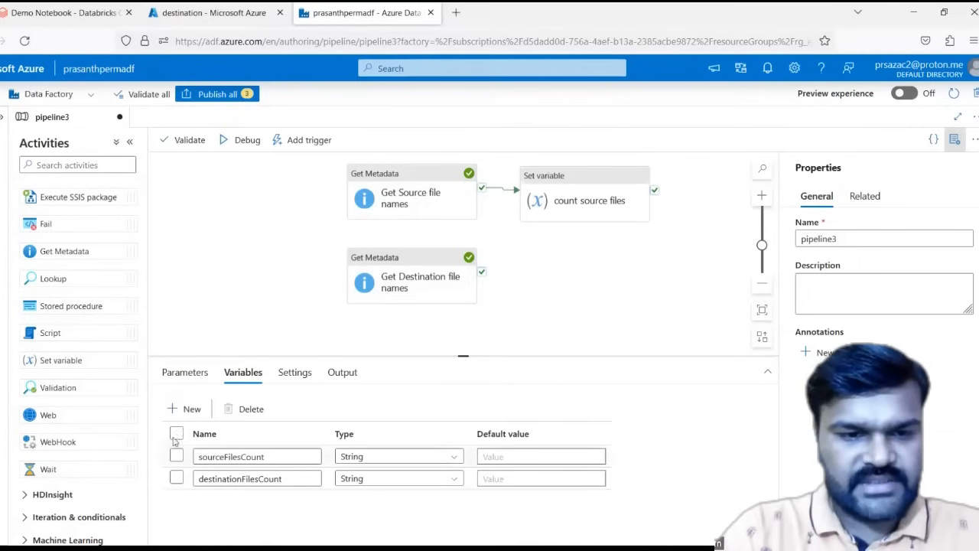
pyautogui.click(342, 371)
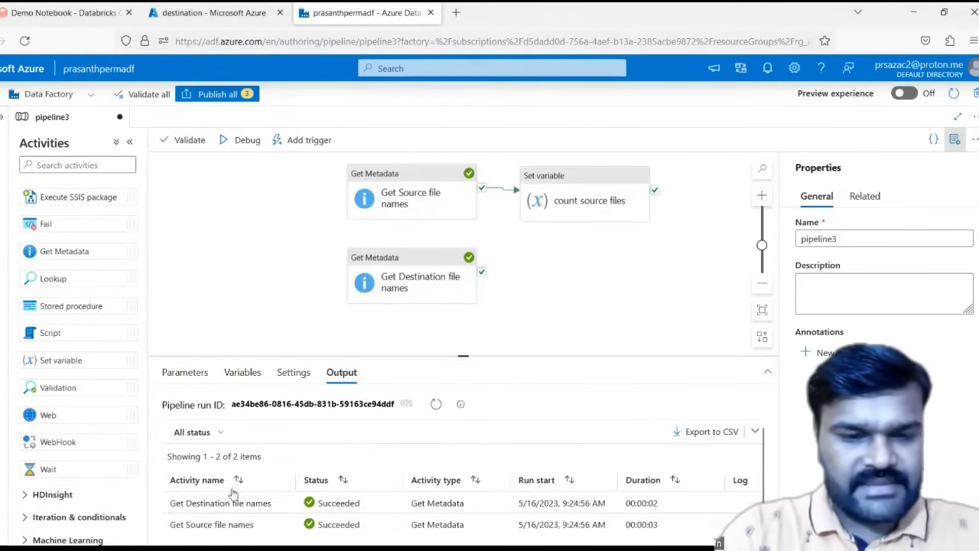
pyautogui.moveTo(261, 527)
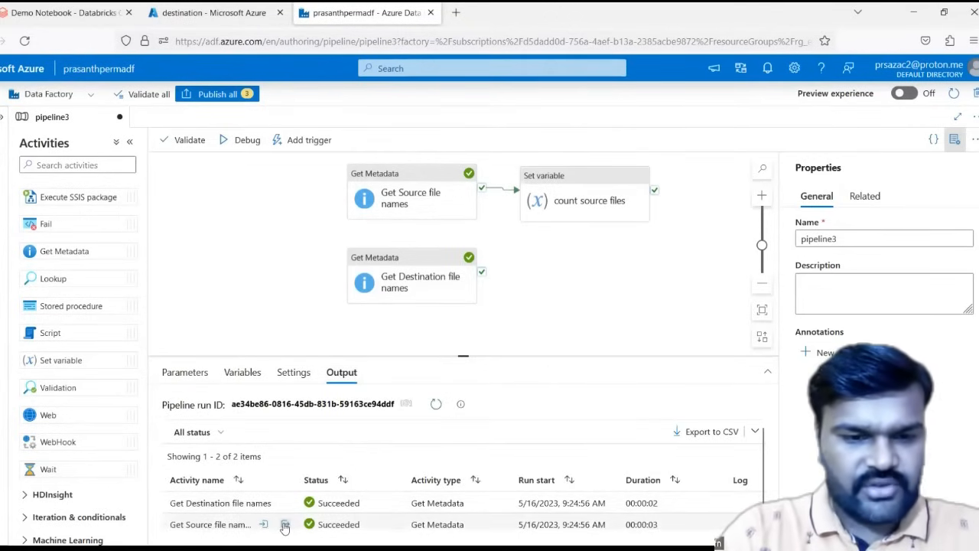
pyautogui.click(284, 525)
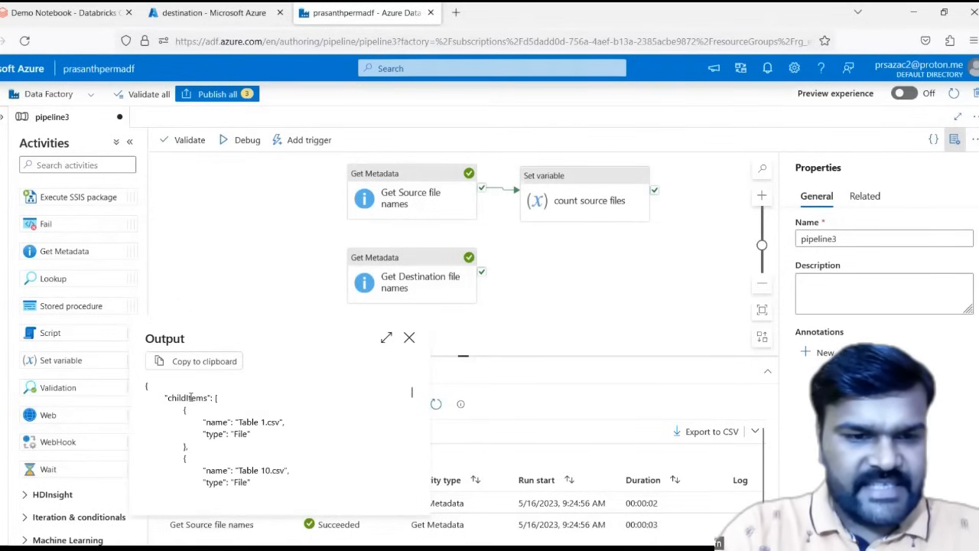
pyautogui.doubleClick(190, 397)
pyautogui.scroll(-1, 244, 416)
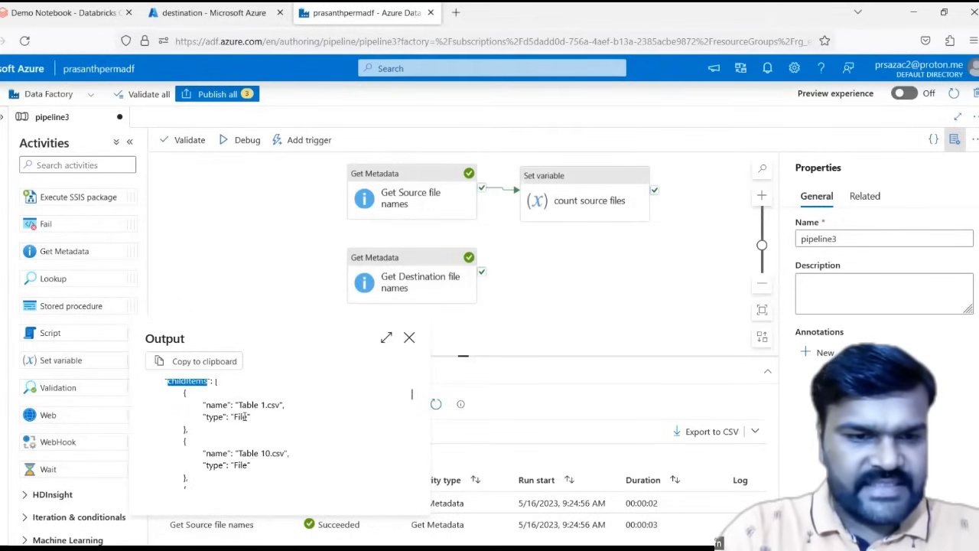
pyautogui.moveTo(167, 381); pyautogui.dragTo(249, 391)
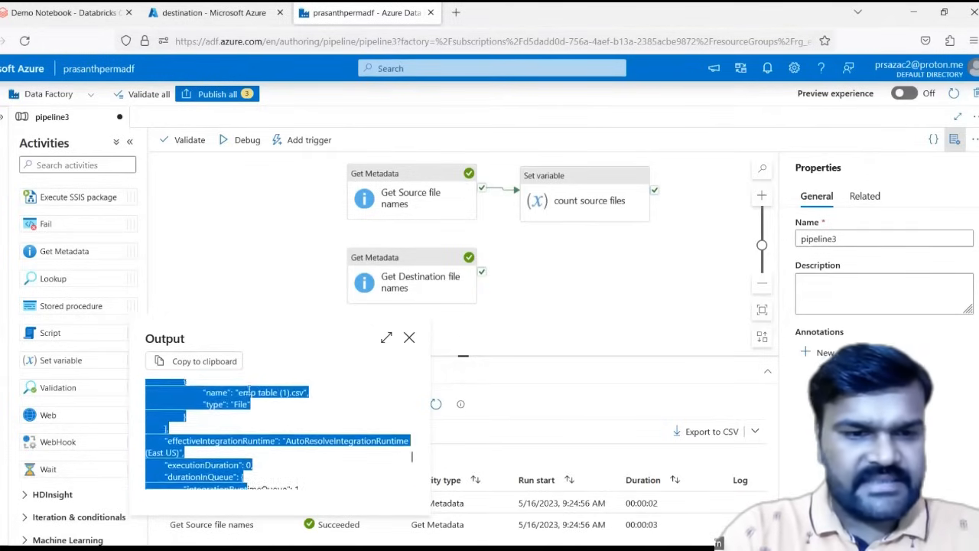
pyautogui.scroll(5, 279, 438)
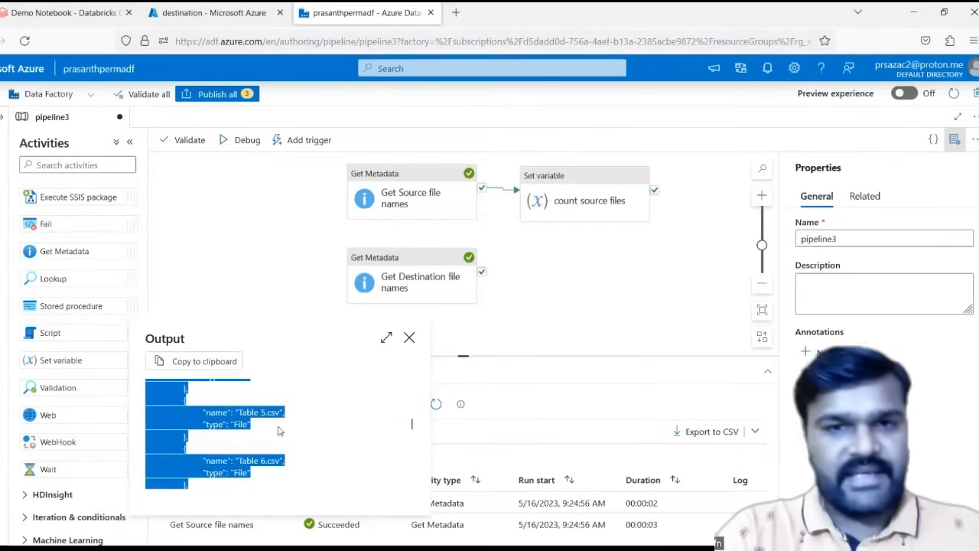
# Step: Begin a dynamic content expression for the value of count source files with the collection function length
pyautogui.click(576, 198)
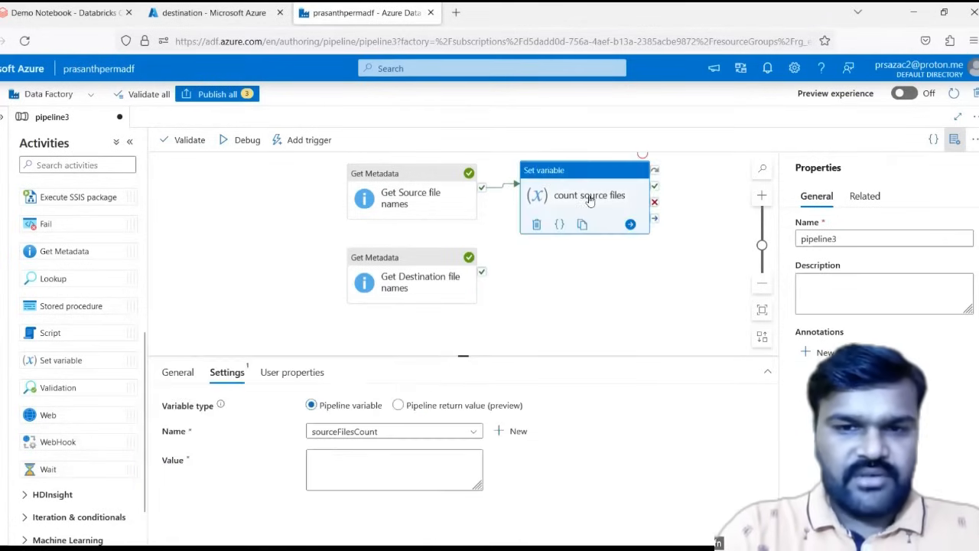
pyautogui.click(350, 478)
pyautogui.click(345, 502)
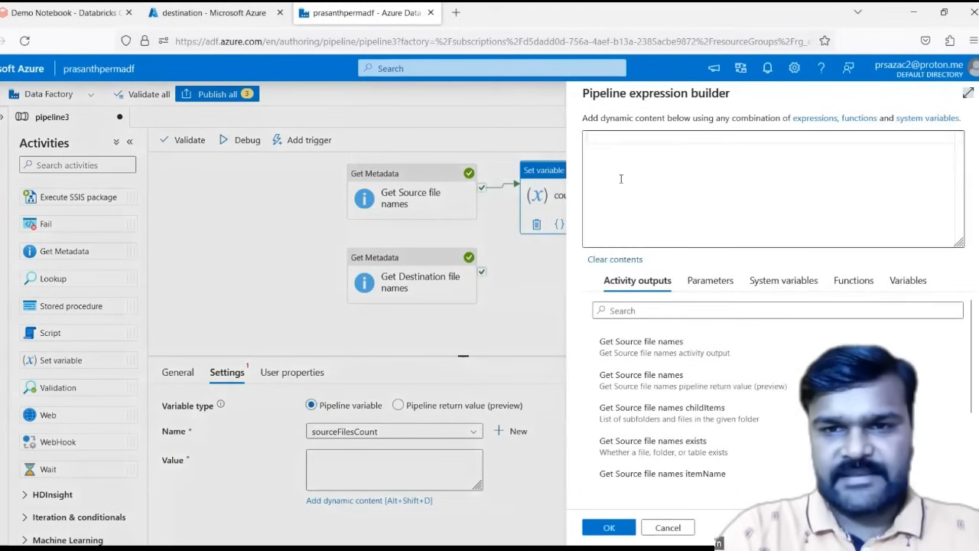
pyautogui.click(859, 283)
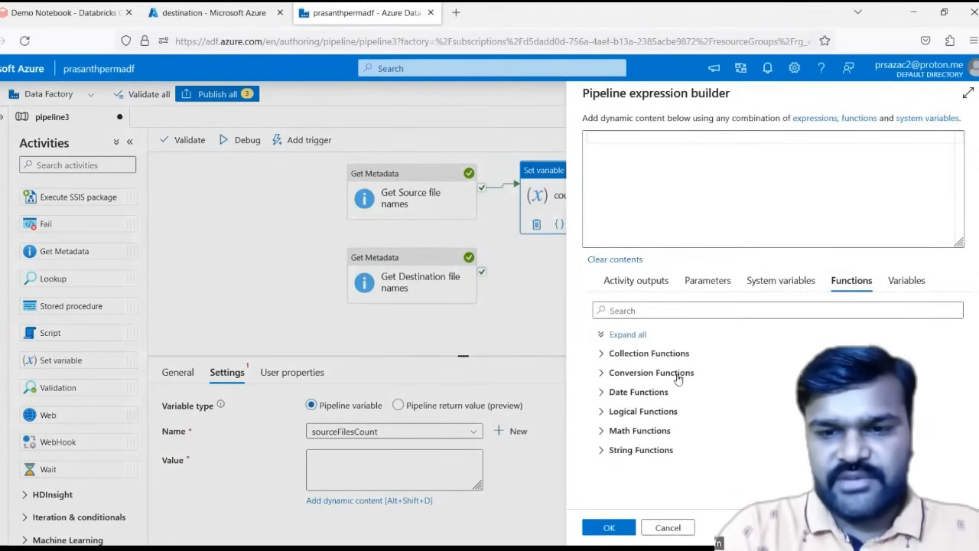
pyautogui.click(618, 357)
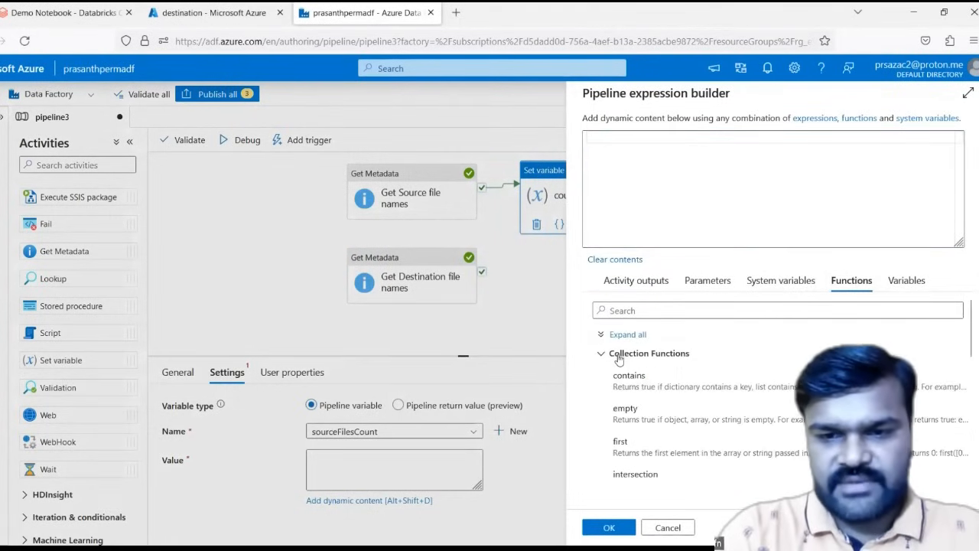
pyautogui.scroll(-3, 624, 442)
pyautogui.scroll(-2, 641, 450)
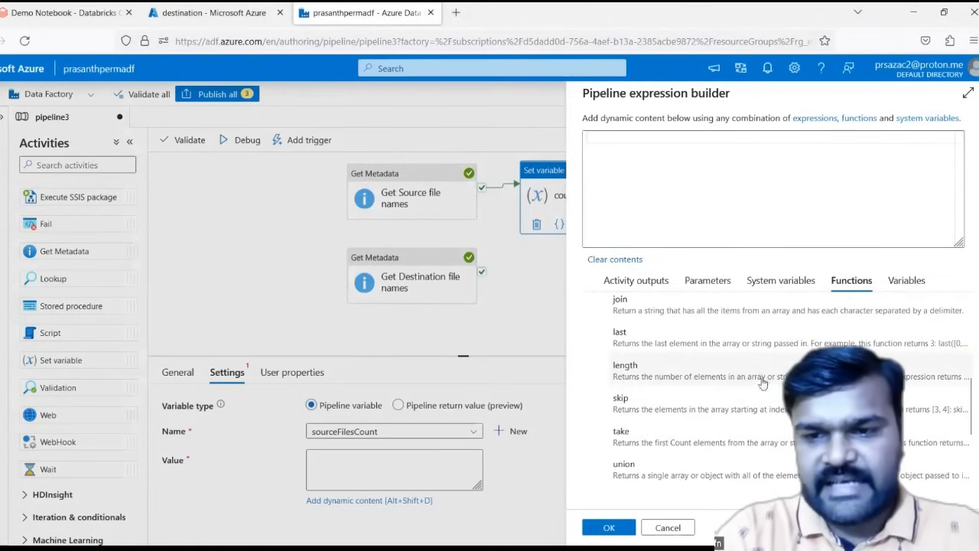
pyautogui.click(651, 183)
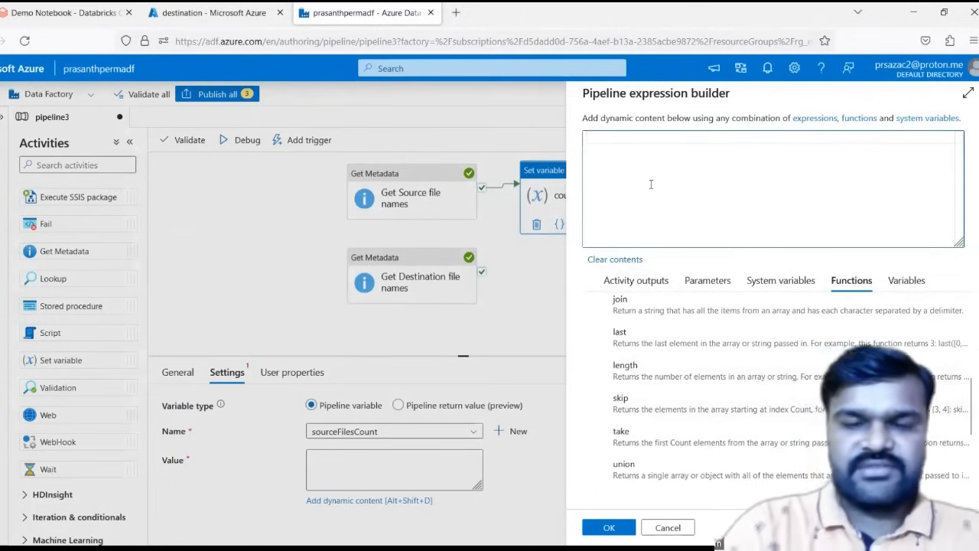
pyautogui.click(626, 367)
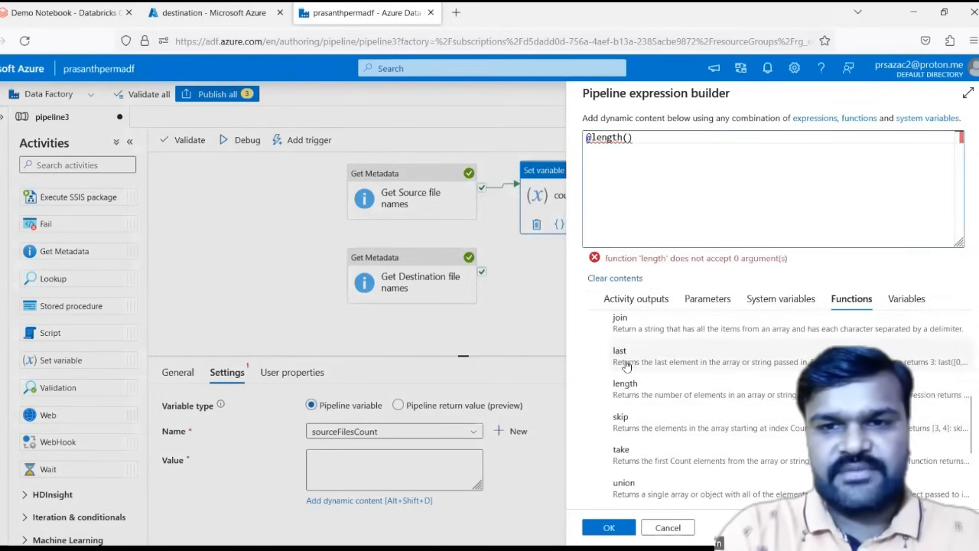
# Step: Fill the length function with the Get Source file names activity output and append .childItems to it
pyautogui.click(661, 137)
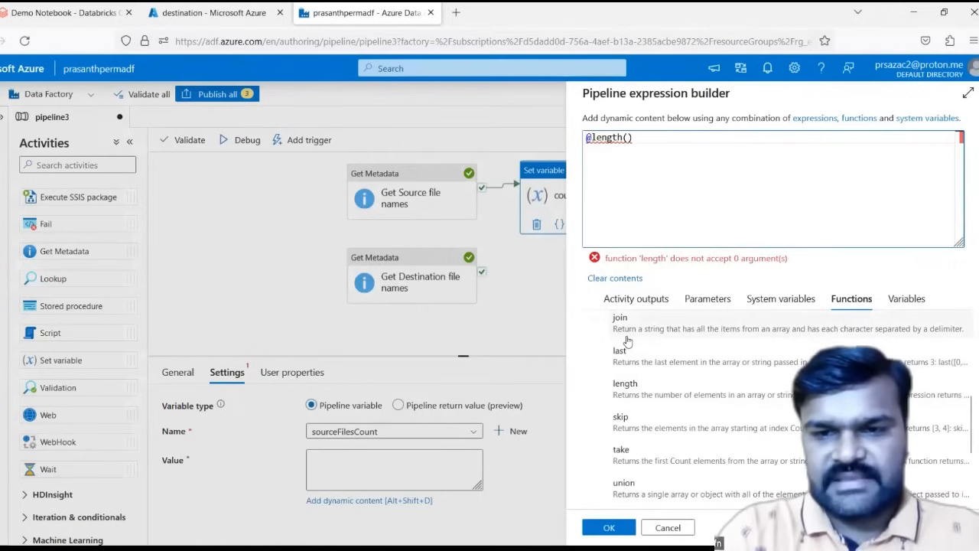
pyautogui.click(625, 300)
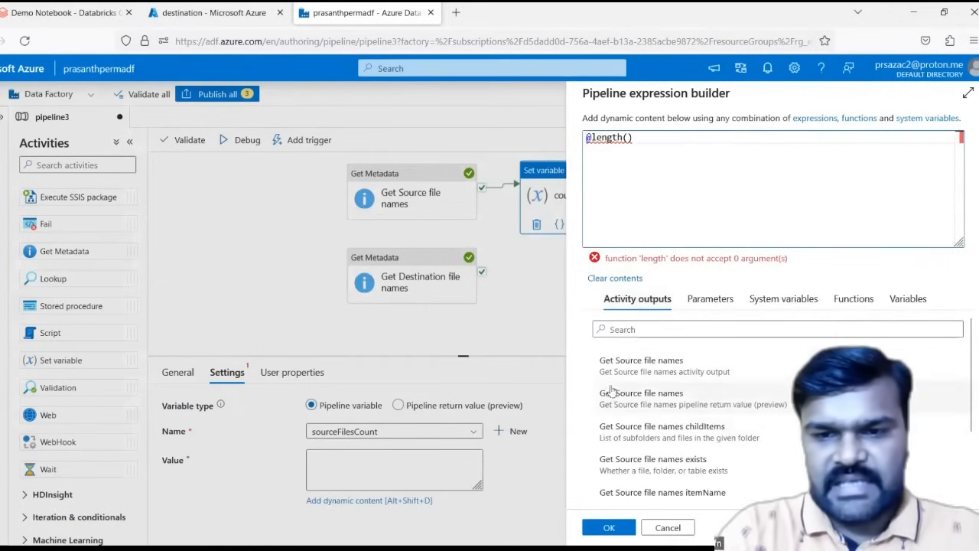
pyautogui.click(664, 372)
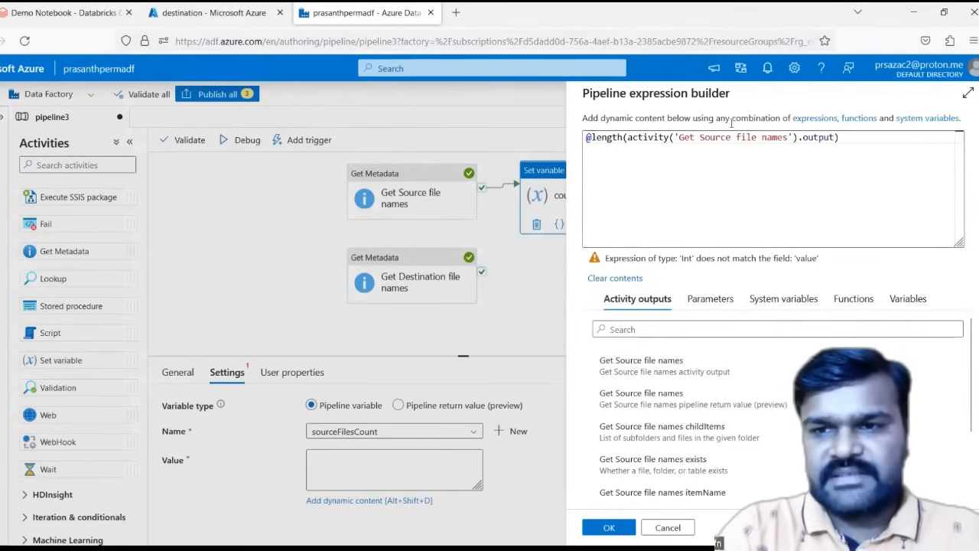
pyautogui.click(858, 140)
pyautogui.press('Left')
pyautogui.write('.chil')
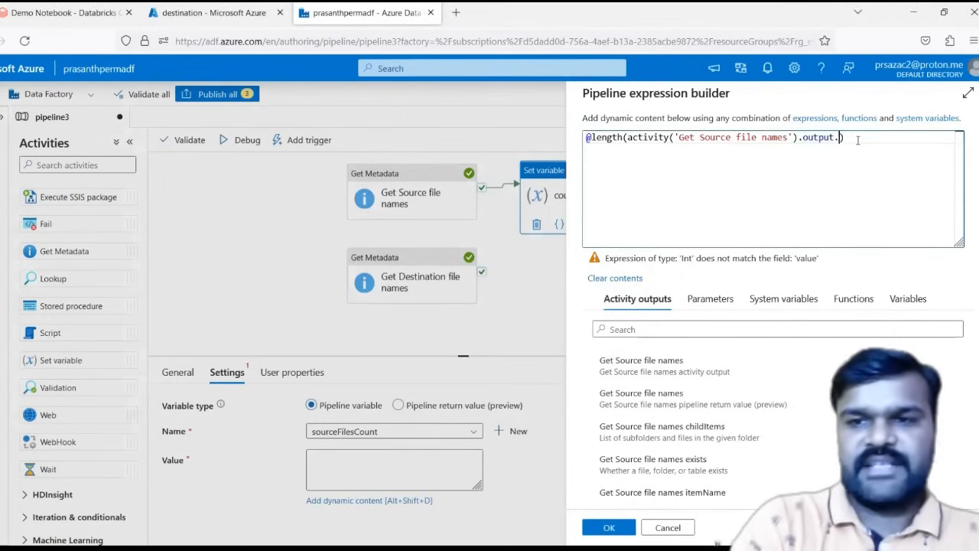
pyautogui.write('d')
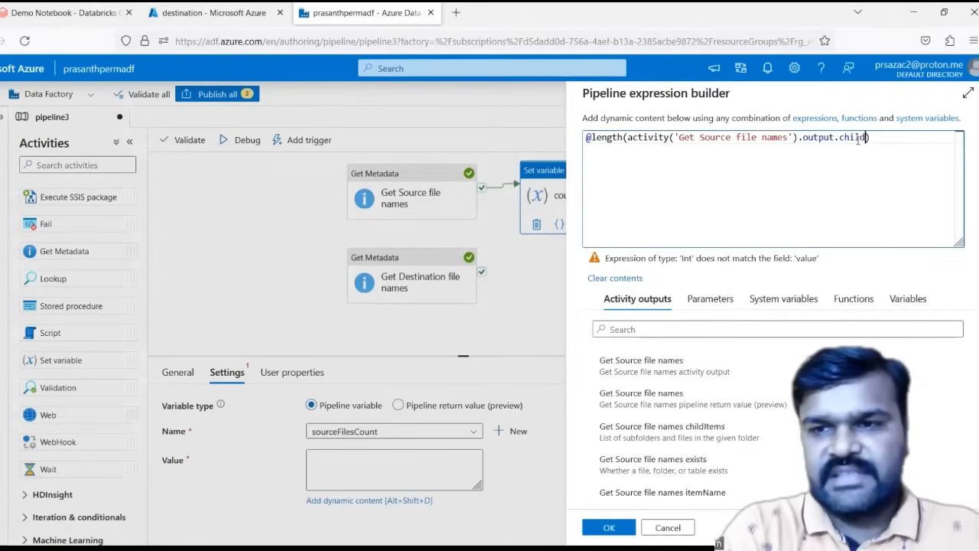
pyautogui.write('Items')
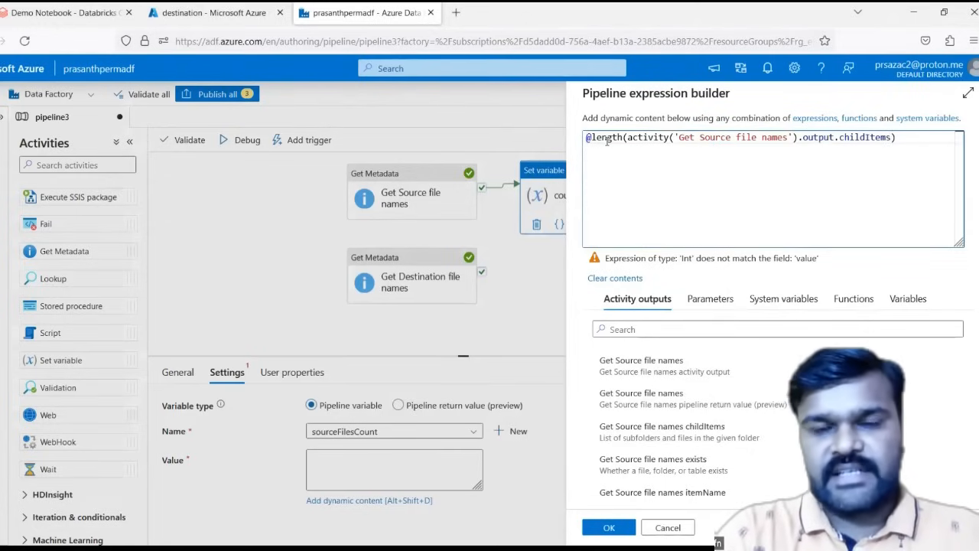
# Step: Wrap the expression in braces as @{length(activity('Get Source file names').output.childItems)} and accept it
pyautogui.moveTo(608, 140)
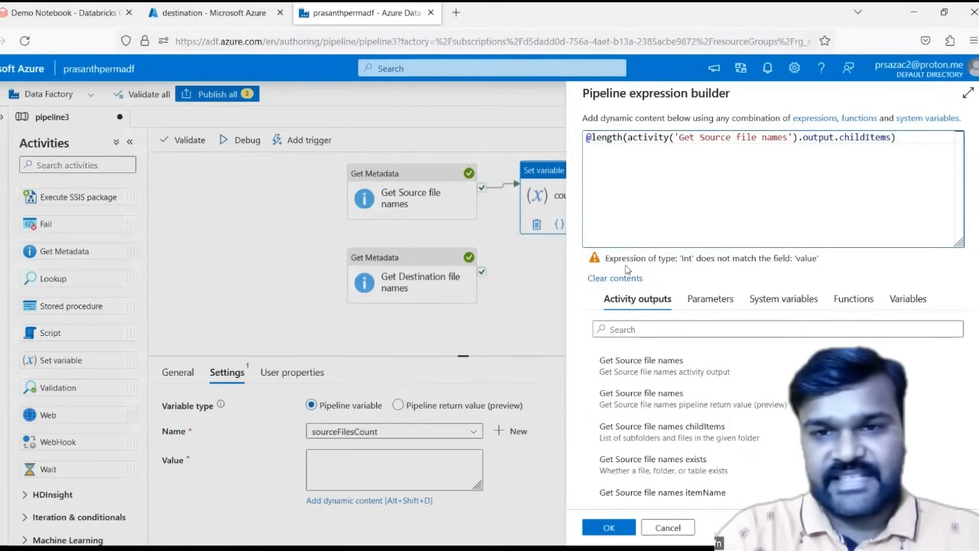
pyautogui.click(593, 139)
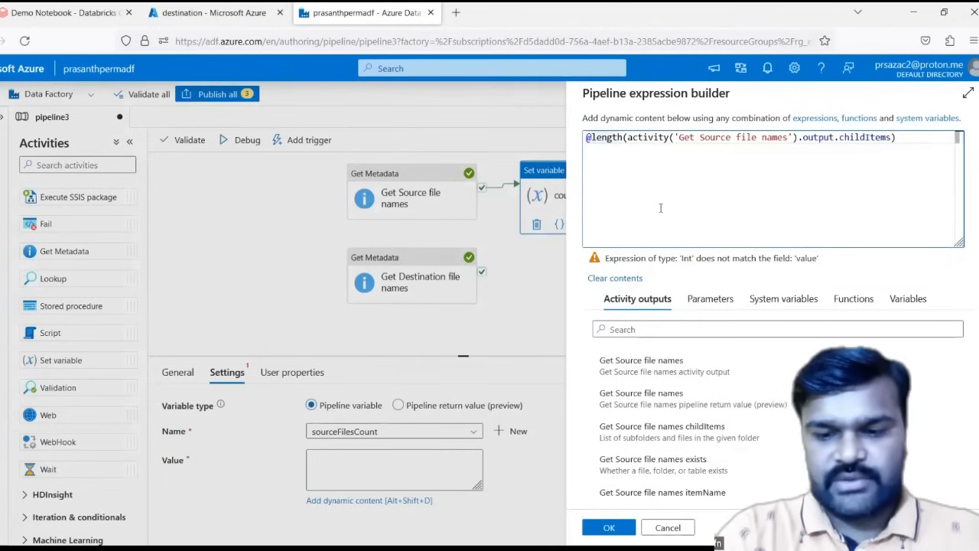
pyautogui.write('{')
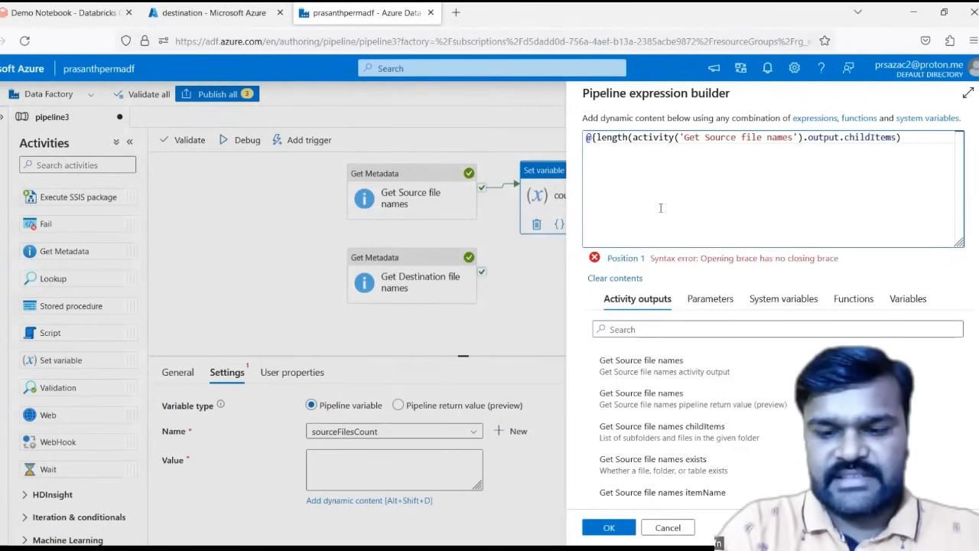
pyautogui.press('End')
pyautogui.write('}')
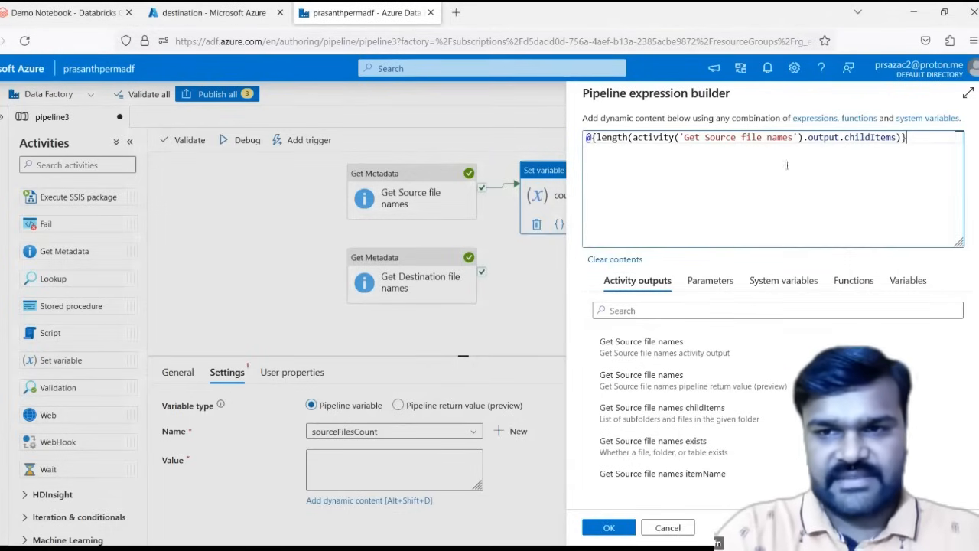
pyautogui.click(609, 528)
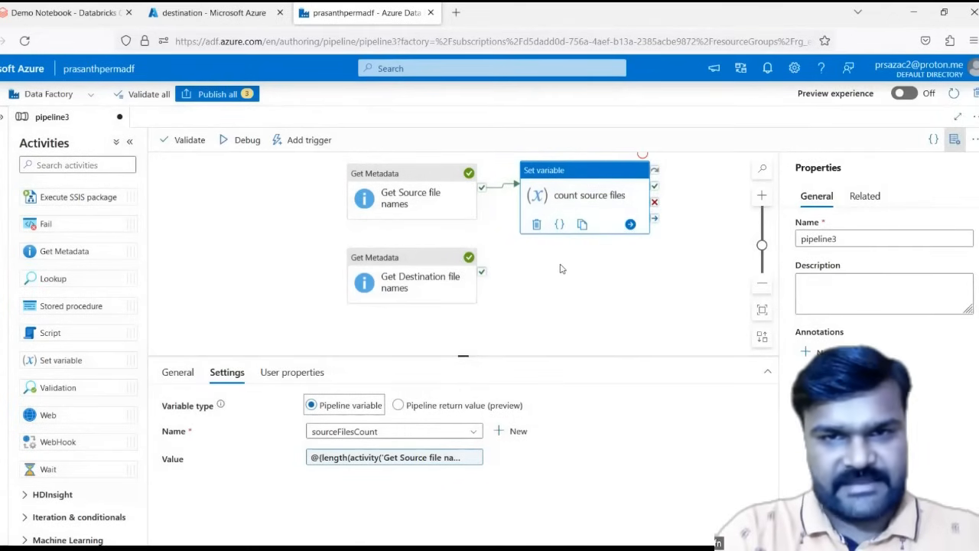
# Step: Duplicate the count source files activity and connect the success output of Get Destination file names to the copy
pyautogui.click(583, 224)
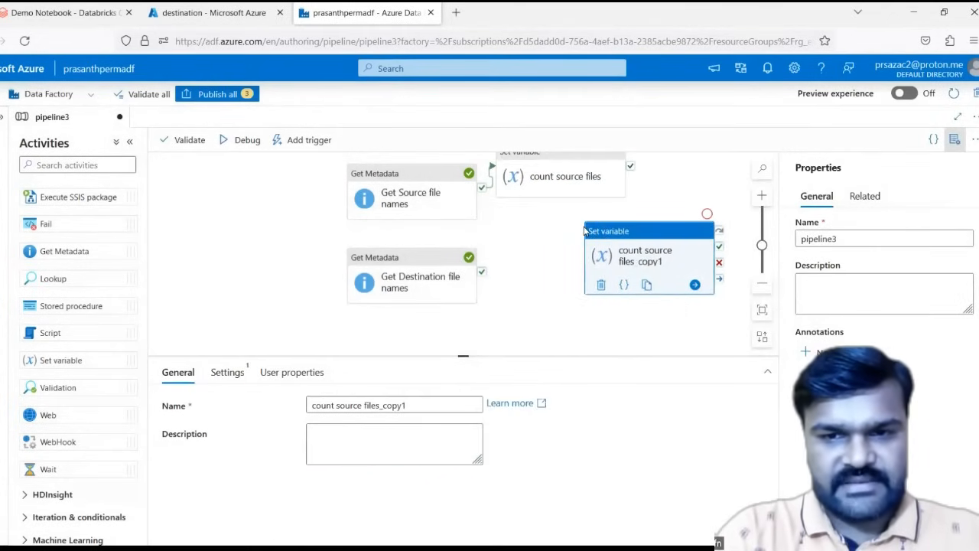
pyautogui.moveTo(483, 277); pyautogui.dragTo(624, 264)
pyautogui.click(626, 264)
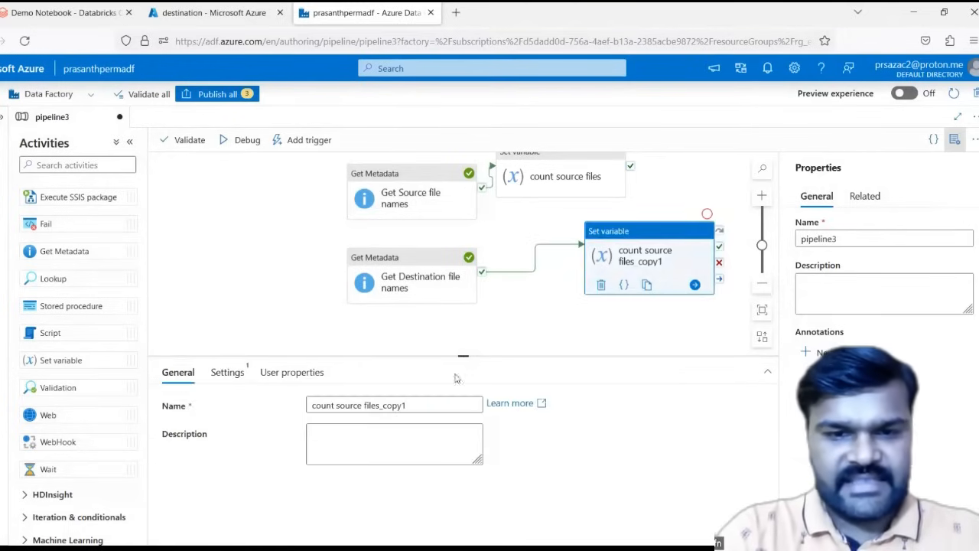
# Step: Rename the copied Set variable activity as count Destination files
pyautogui.doubleClick(359, 405)
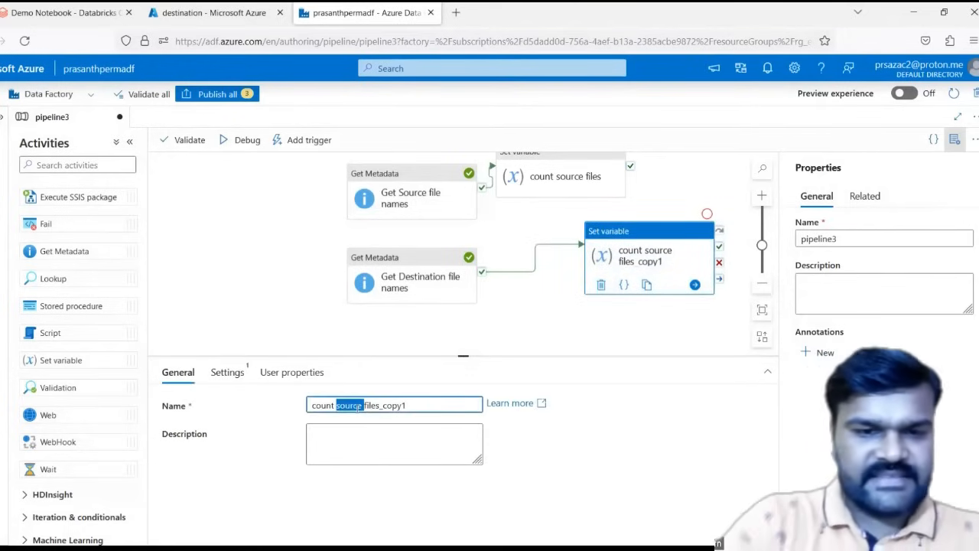
pyautogui.write('Desit')
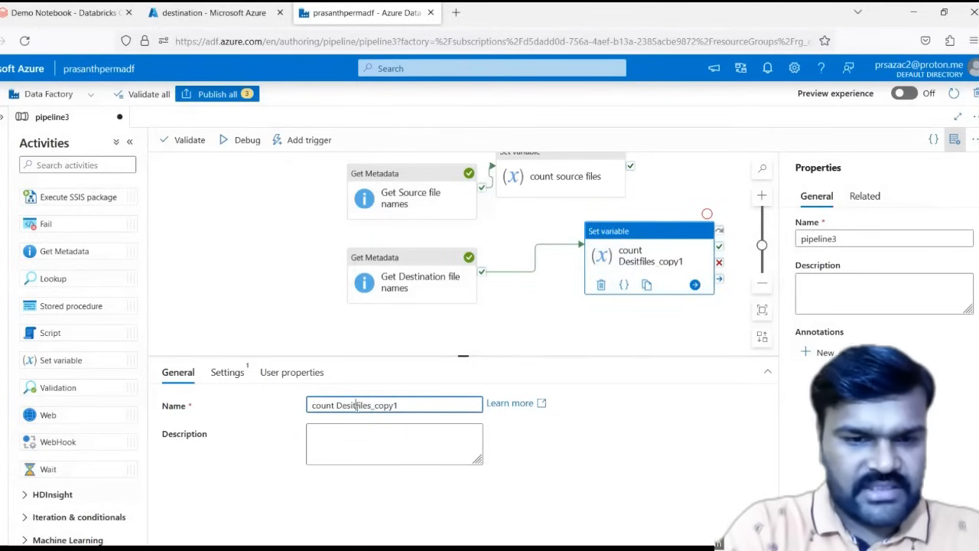
pyautogui.press('BackSpace')
pyautogui.press('BackSpace')
pyautogui.write('tination')
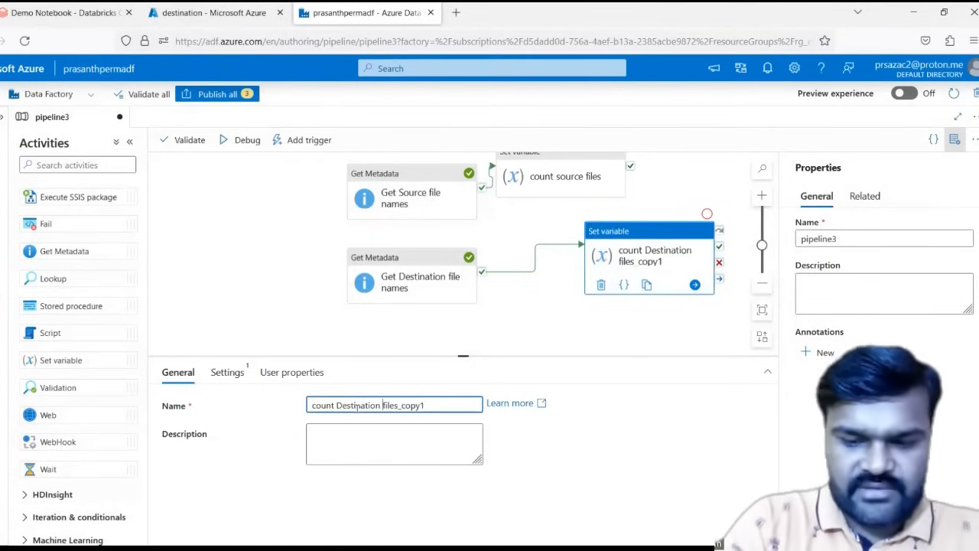
pyautogui.press('BackSpace')
pyautogui.press('BackSpace')
pyautogui.press('BackSpace')
pyautogui.press('BackSpace')
pyautogui.press('BackSpace')
pyautogui.press('BackSpace')
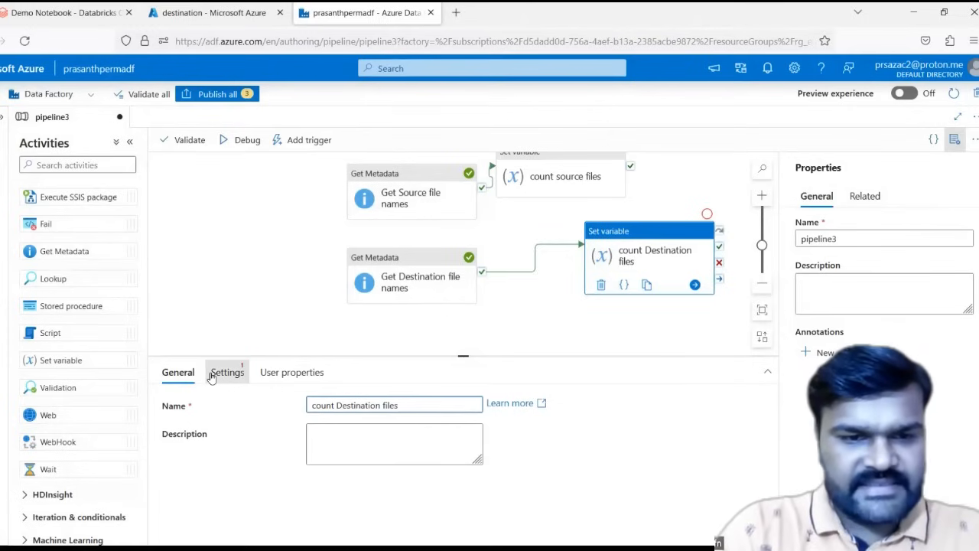
# Step: Set the count Destination files activity to store its value in the variable destinationFilesCount
pyautogui.click(227, 372)
pyautogui.click(374, 430)
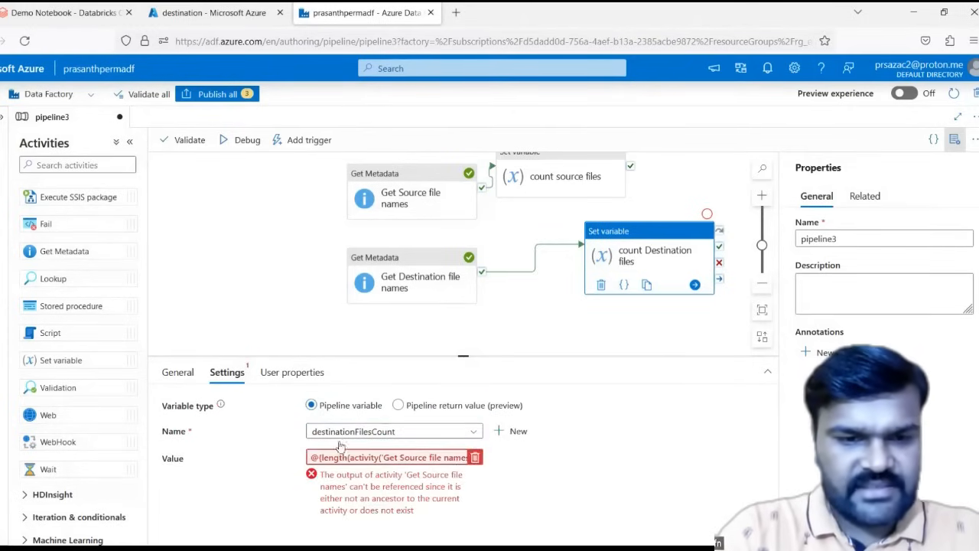
# Step: In the count Destination files value expression, replace the Get Source file names output with the Get Destination file names activity output and accept it
pyautogui.click(376, 458)
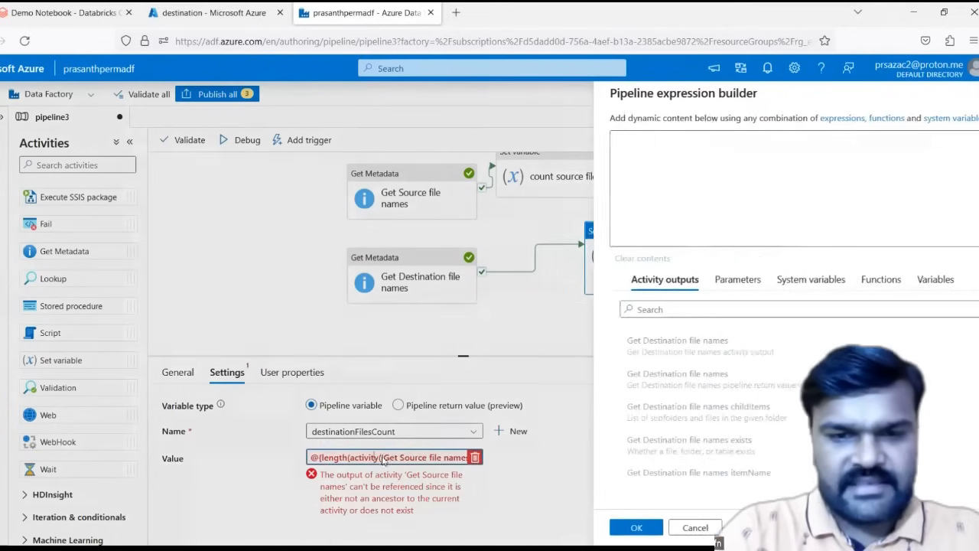
pyautogui.doubleClick(839, 138)
pyautogui.hotkey('shift', 'Left')
pyautogui.hotkey('shift', 'Left')
pyautogui.hotkey('shift', 'Left')
pyautogui.hotkey('shift', 'Left')
pyautogui.hotkey('shift', 'Left')
pyautogui.hotkey('shift', 'Left')
pyautogui.hotkey('shift', 'Left')
pyautogui.hotkey('shift', 'Left')
pyautogui.hotkey('shift', 'Left')
pyautogui.hotkey('shift', 'Left')
pyautogui.hotkey('shift', 'Left')
pyautogui.hotkey('shift', 'Left')
pyautogui.hotkey('shift', 'Left')
pyautogui.hotkey('shift', 'Left')
pyautogui.hotkey('shift', 'Left')
pyautogui.hotkey('shift', 'Left')
pyautogui.hotkey('shift', 'Left')
pyautogui.hotkey('shift', 'Left')
pyautogui.hotkey('shift', 'Left')
pyautogui.hotkey('shift', 'Left')
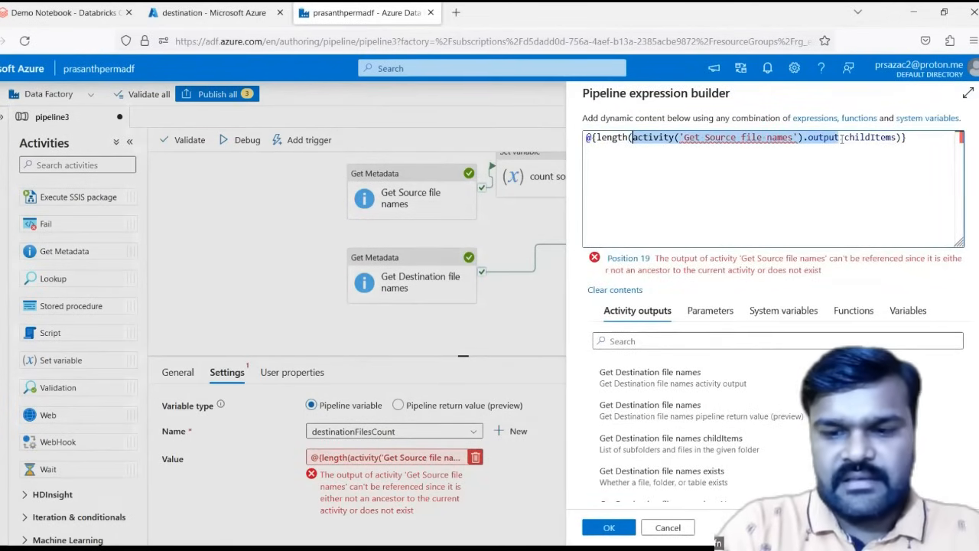
pyautogui.press('BackSpace')
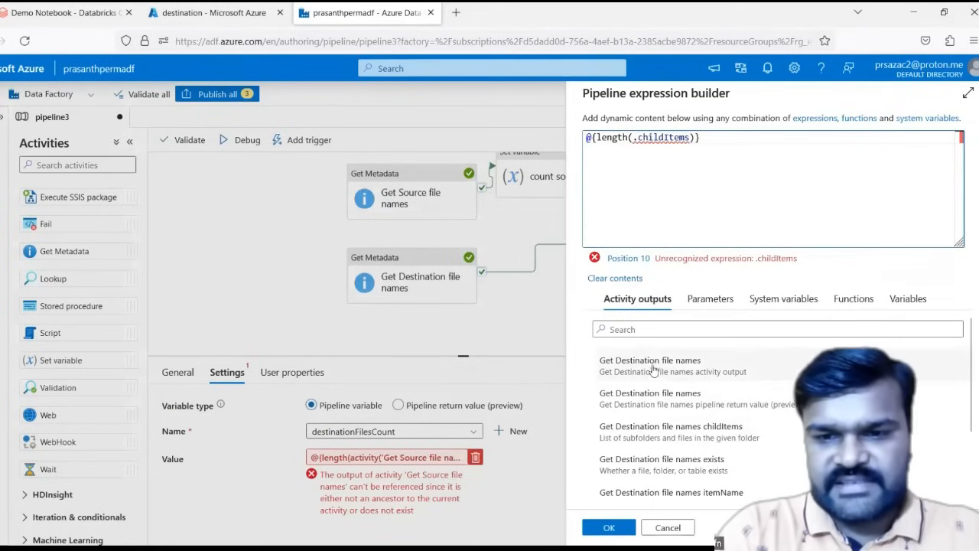
pyautogui.click(665, 374)
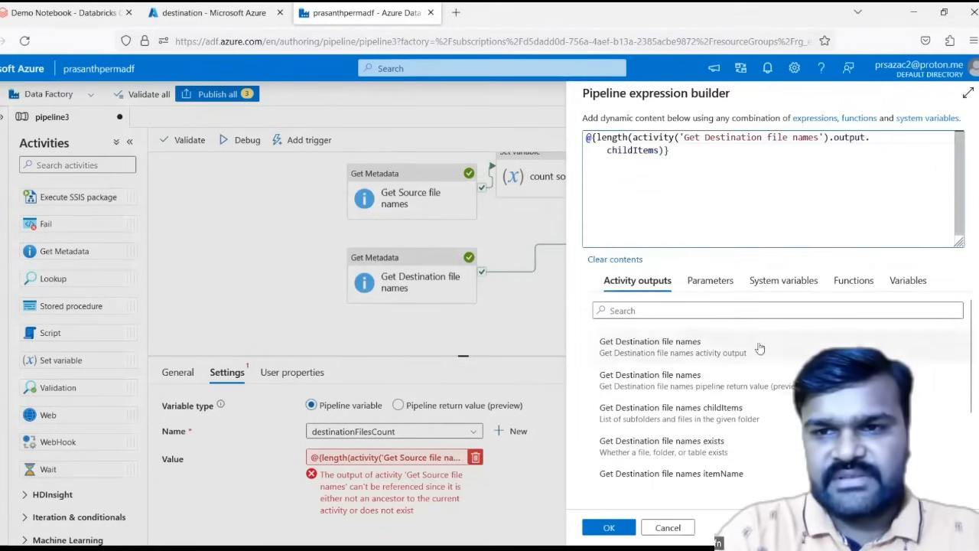
pyautogui.click(609, 530)
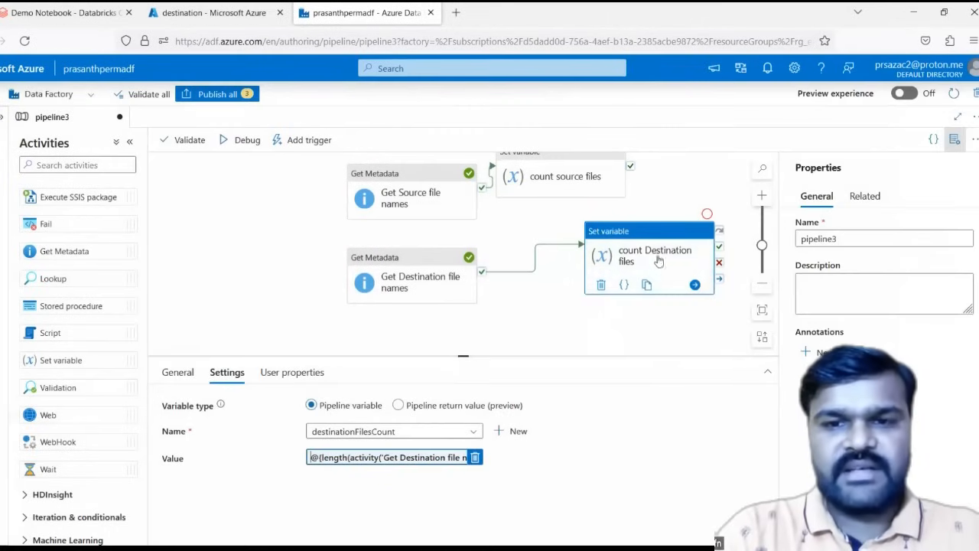
# Step: Add a third String pipeline variable named missedFilesCount
pyautogui.hscroll(2, 598, 338)
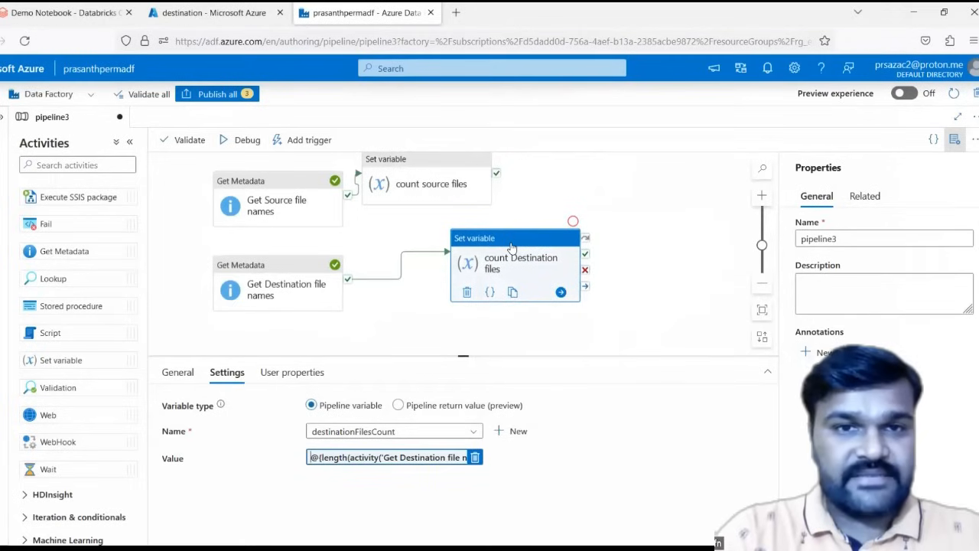
pyautogui.click(206, 347)
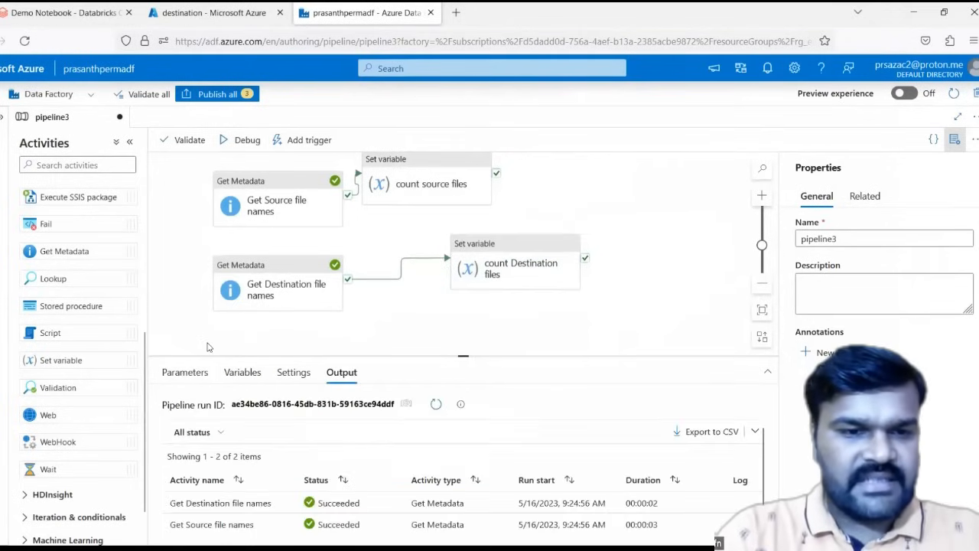
pyautogui.click(234, 381)
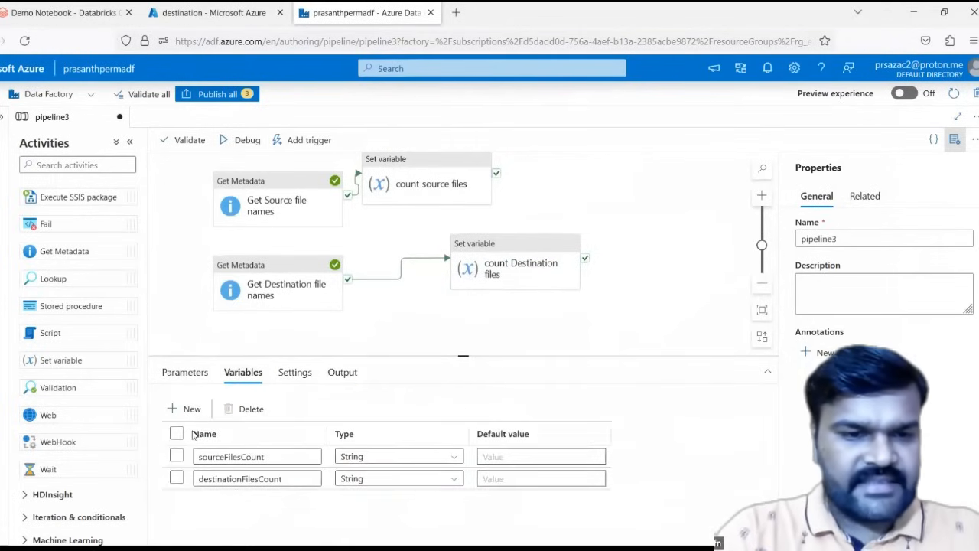
pyautogui.click(189, 408)
pyautogui.click(235, 501)
pyautogui.write('missed')
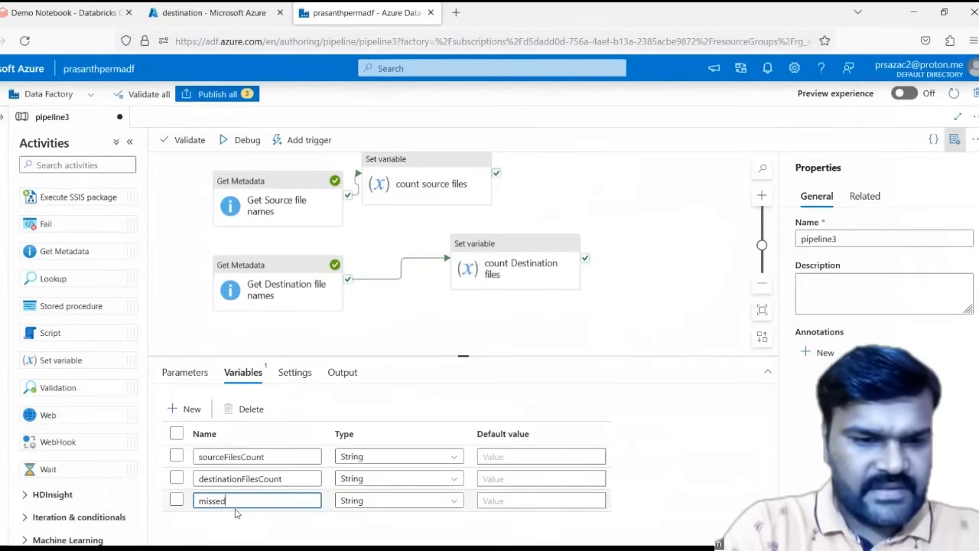
pyautogui.write('filesCount')
# Step: Add a Set variable activity and connect the success outputs of count source files and count Destination files to it
pyautogui.click(606, 233)
pyautogui.moveTo(82, 363); pyautogui.dragTo(669, 212)
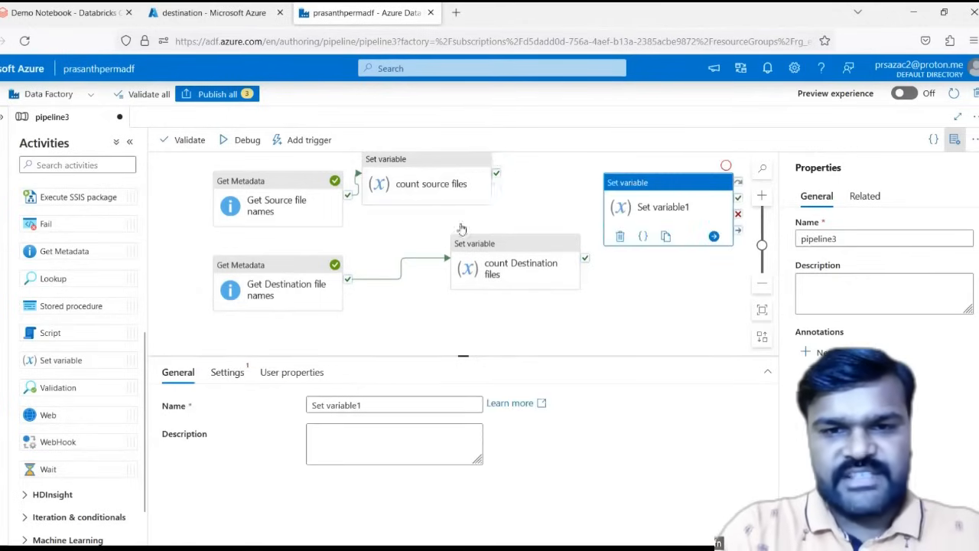
pyautogui.moveTo(496, 173); pyautogui.dragTo(623, 208)
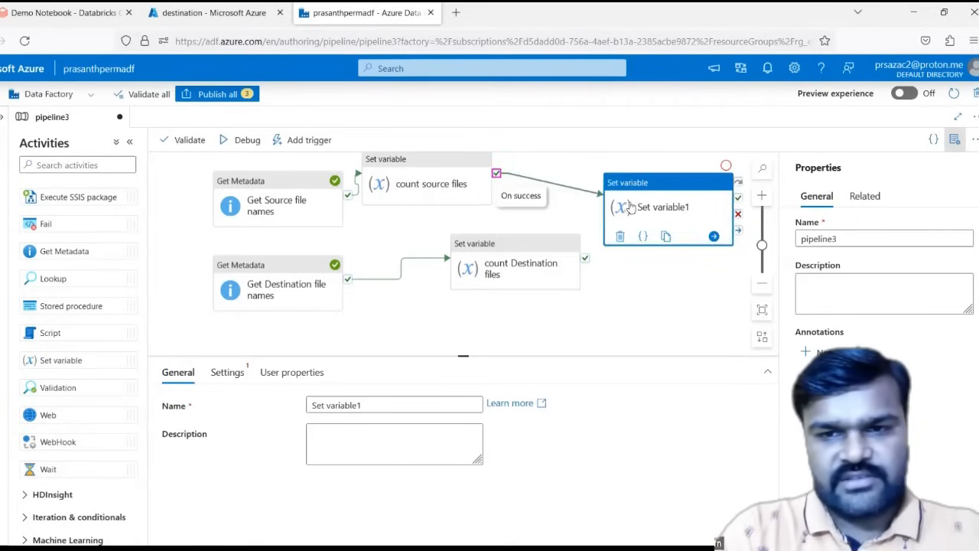
pyautogui.click(590, 230)
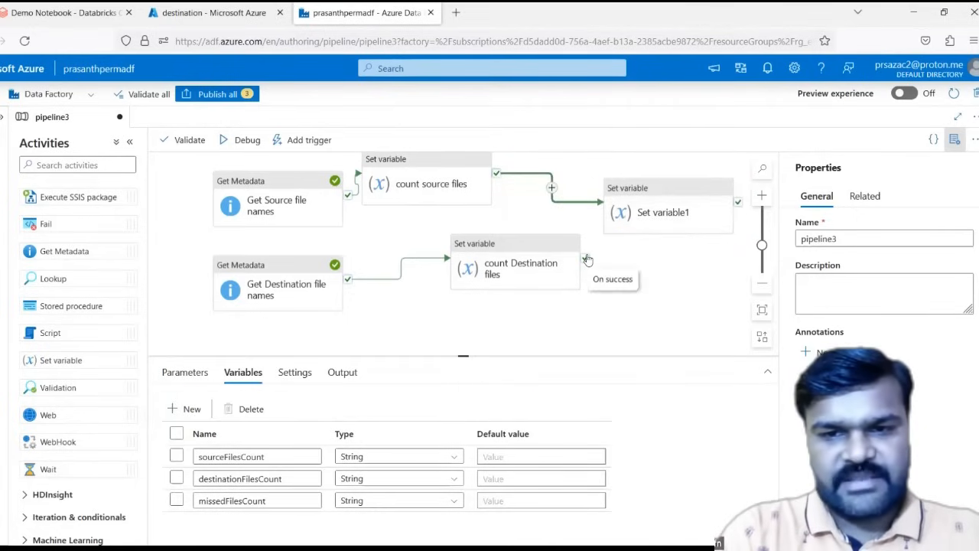
pyautogui.moveTo(585, 259); pyautogui.dragTo(617, 206)
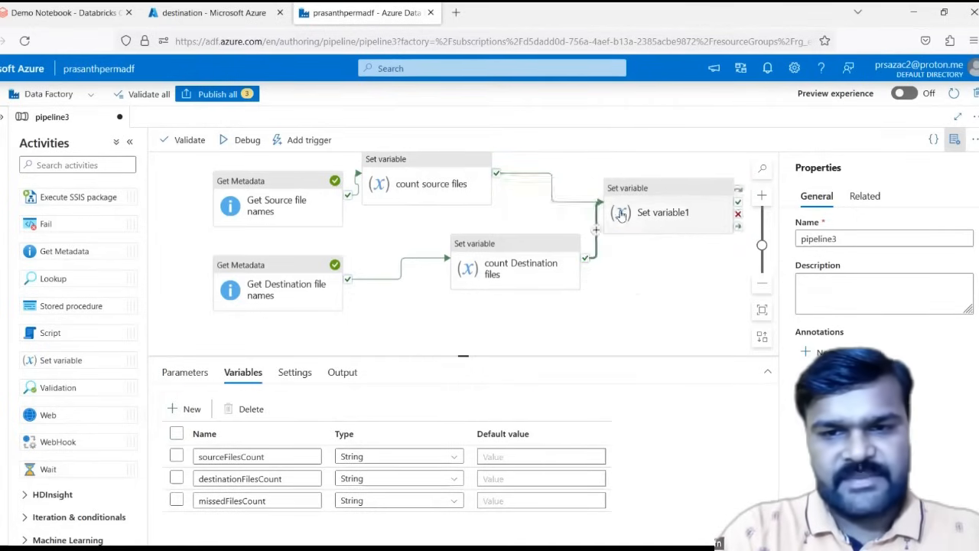
# Step: Rename the new Set variable activity as Missed Files Count
pyautogui.click(673, 214)
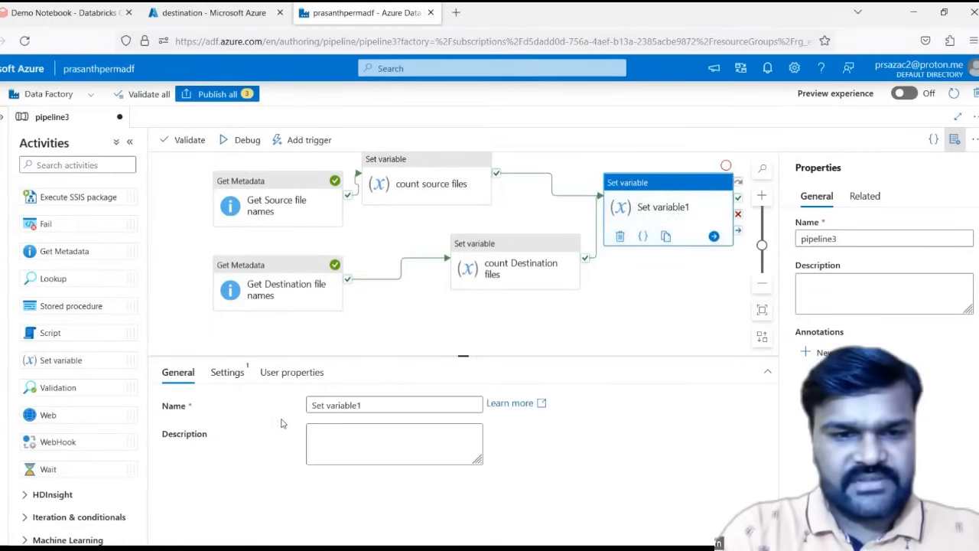
pyautogui.tripleClick(347, 406)
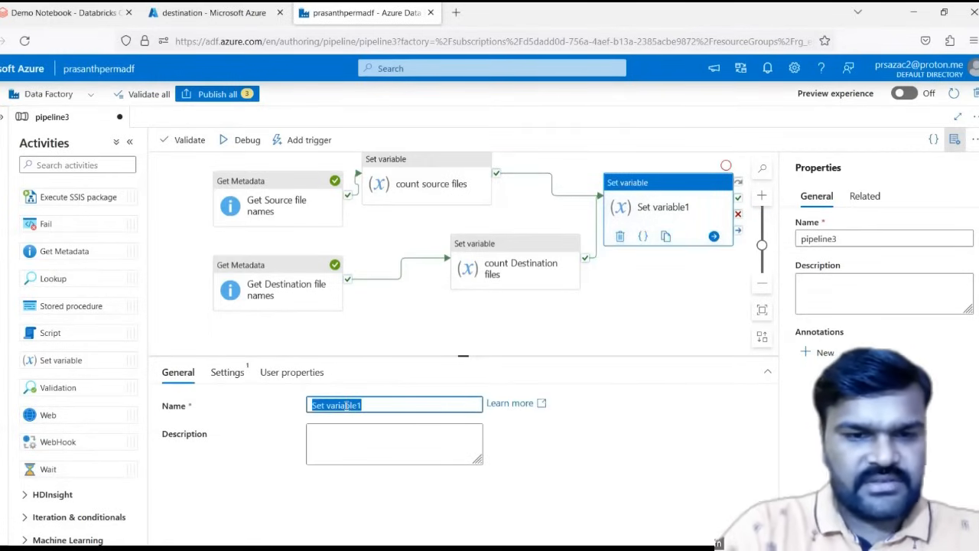
pyautogui.write('Missed Files Count')
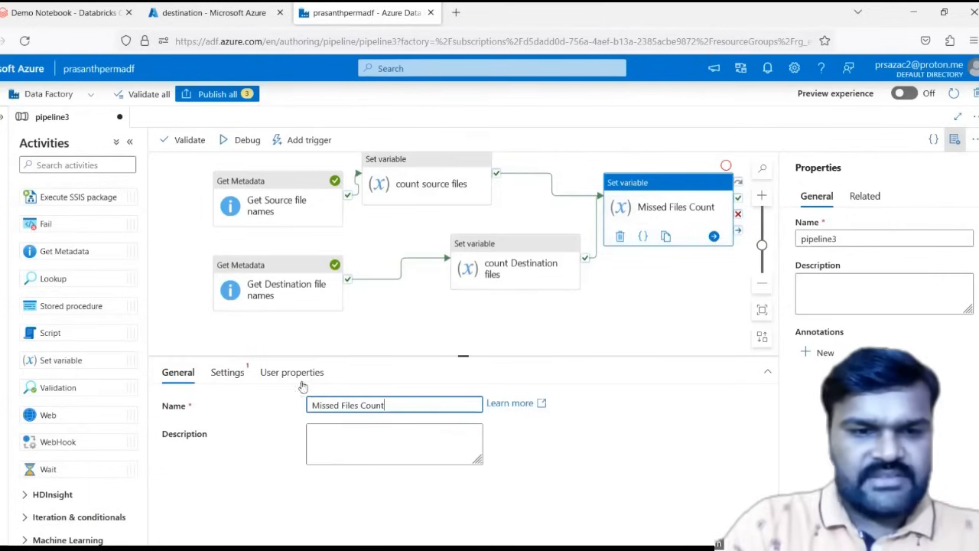
# Step: Set the Missed Files Count activity to store its value in the variable missedFilesCount
pyautogui.click(227, 372)
pyautogui.click(351, 434)
pyautogui.click(342, 494)
# Step: Start a dynamic content expression for the missedFilesCount value by inserting the math function sub
pyautogui.click(363, 464)
pyautogui.click(360, 501)
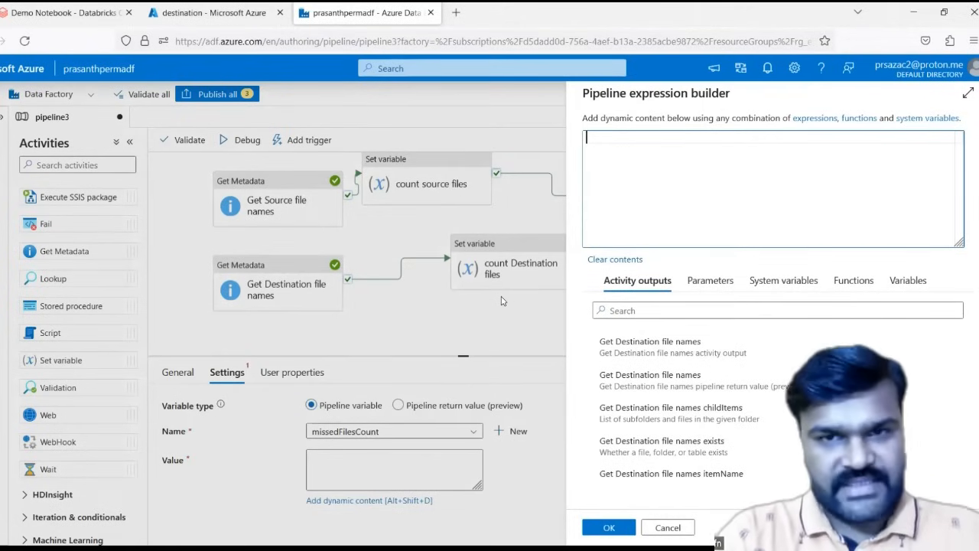
pyautogui.click(852, 280)
pyautogui.click(733, 306)
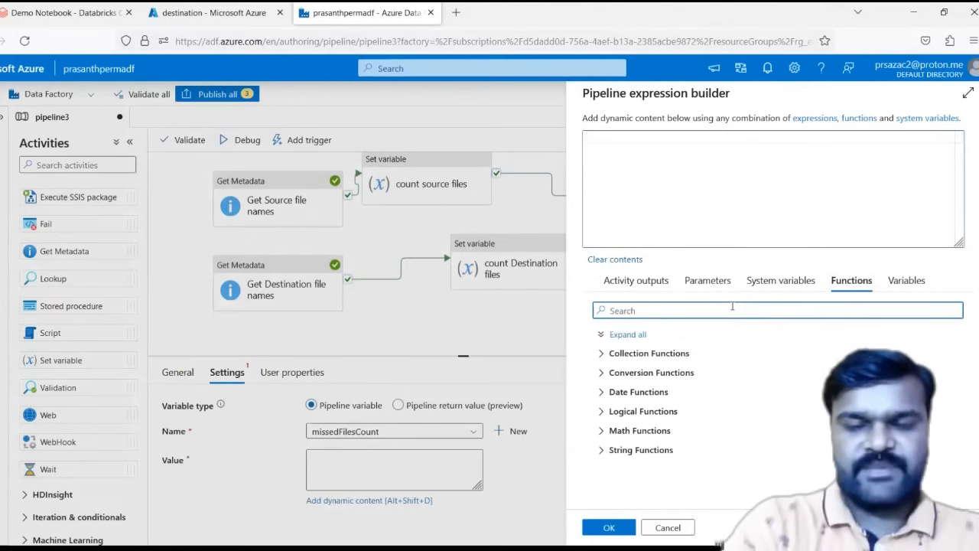
pyautogui.write('sub')
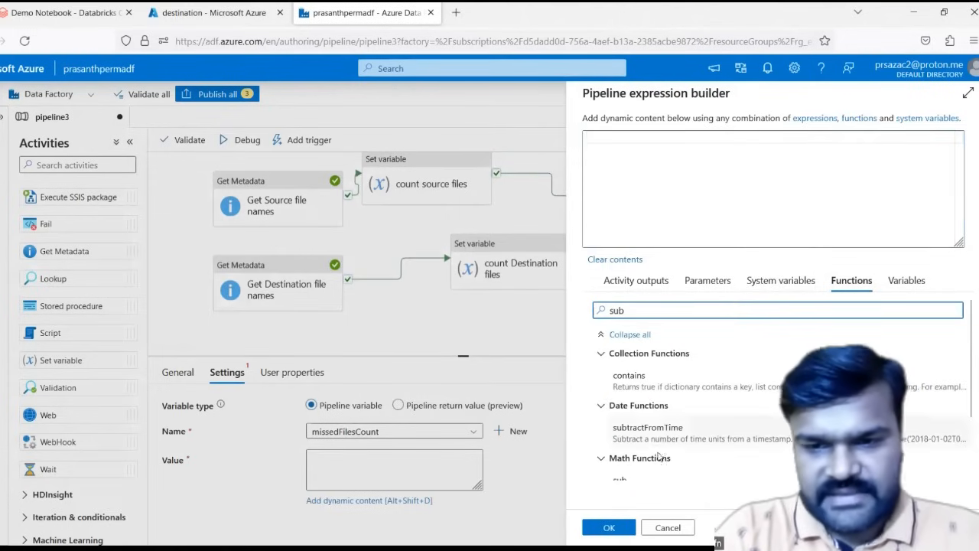
pyautogui.scroll(-2, 641, 459)
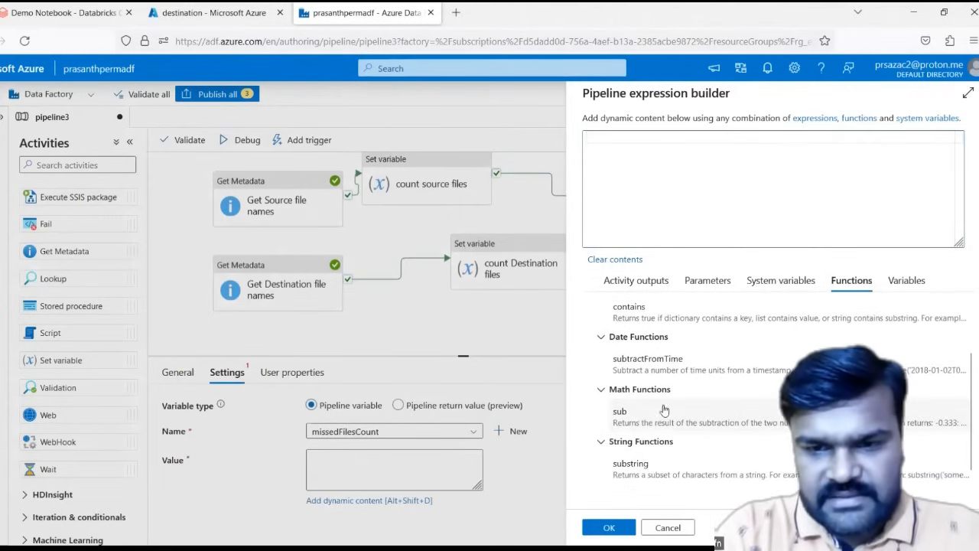
pyautogui.click(662, 421)
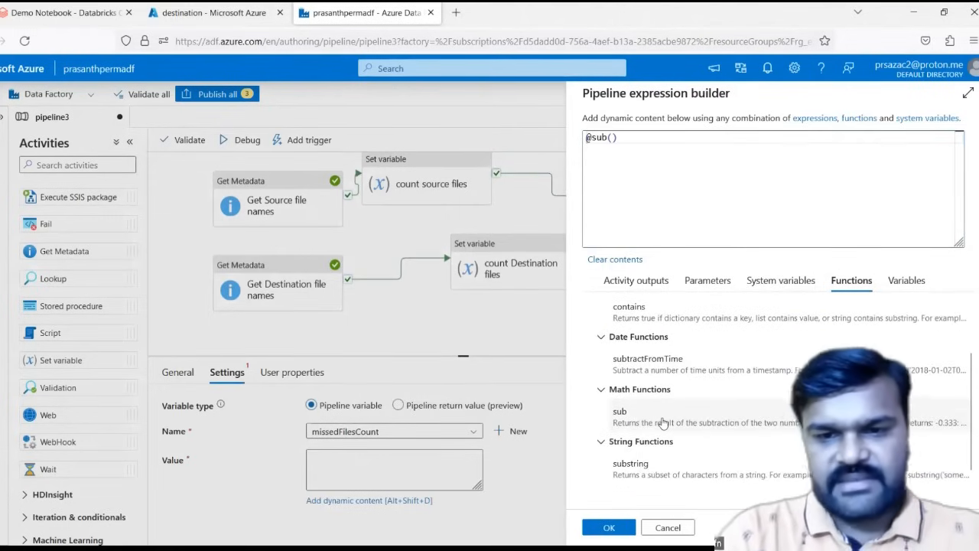
pyautogui.click(651, 142)
pyautogui.press('Left')
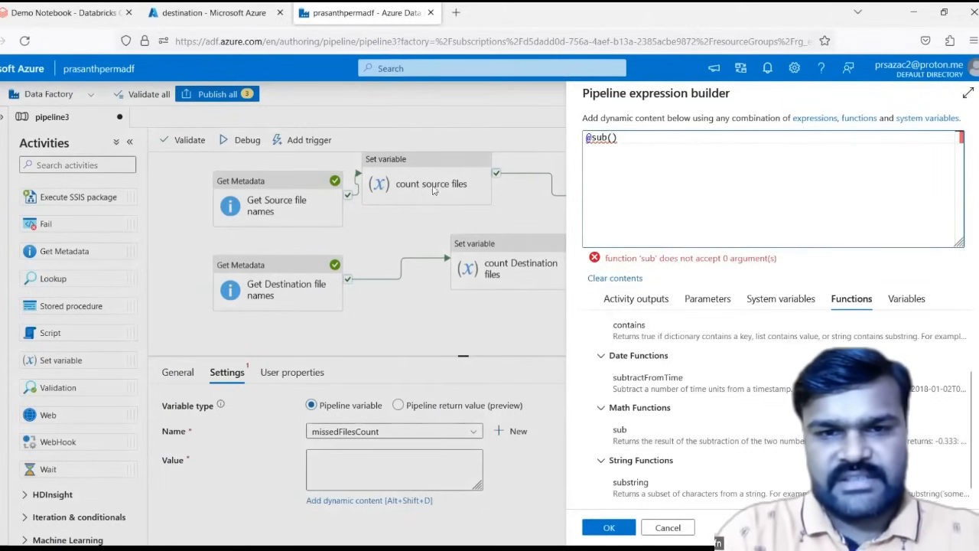
# Step: Insert the variables sourceFilesCount and destinationFilesCount as the two comma-separated arguments of sub
pyautogui.click(901, 299)
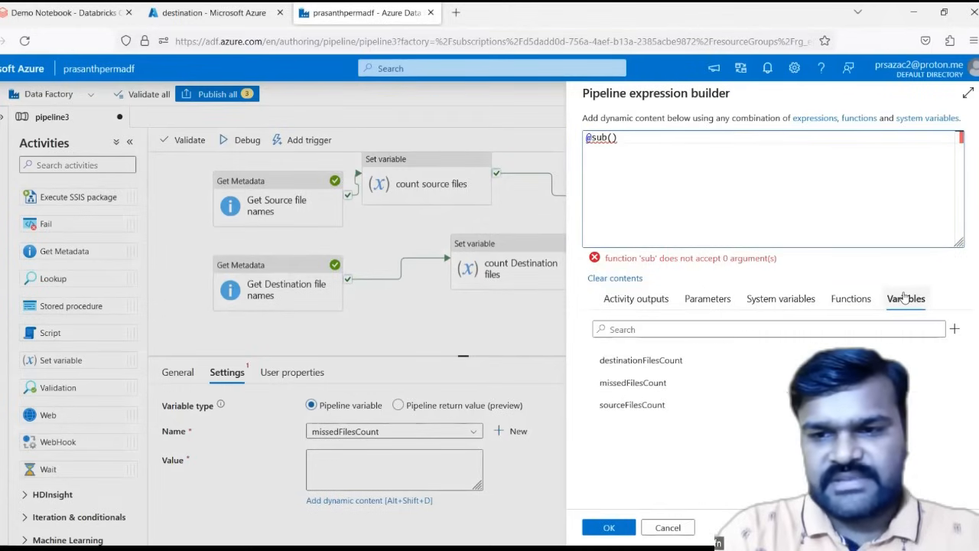
pyautogui.click(633, 405)
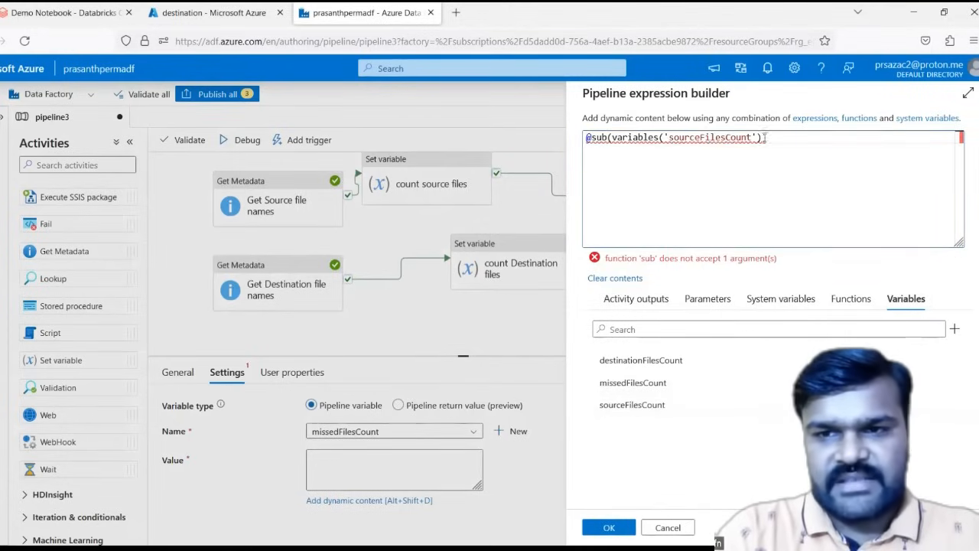
pyautogui.click(810, 163)
pyautogui.write(',')
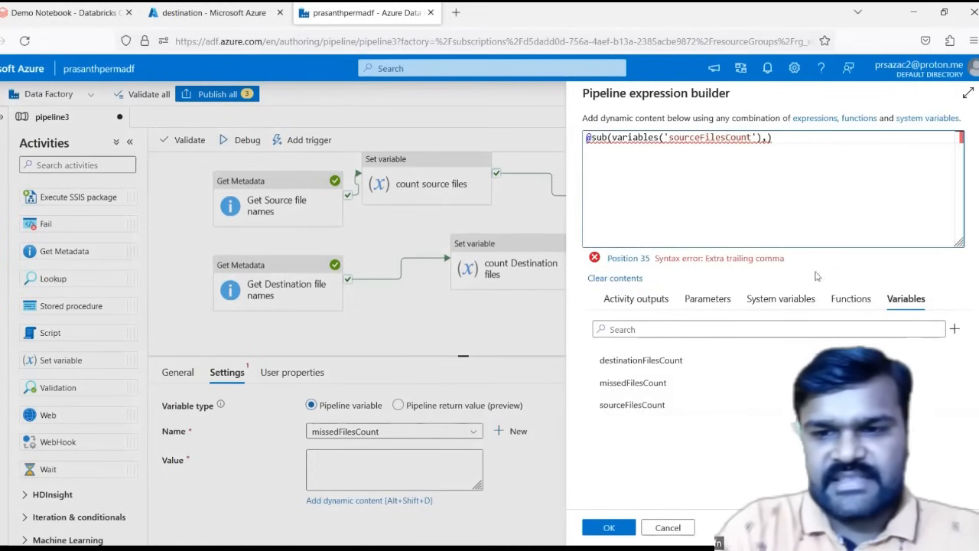
pyautogui.click(639, 360)
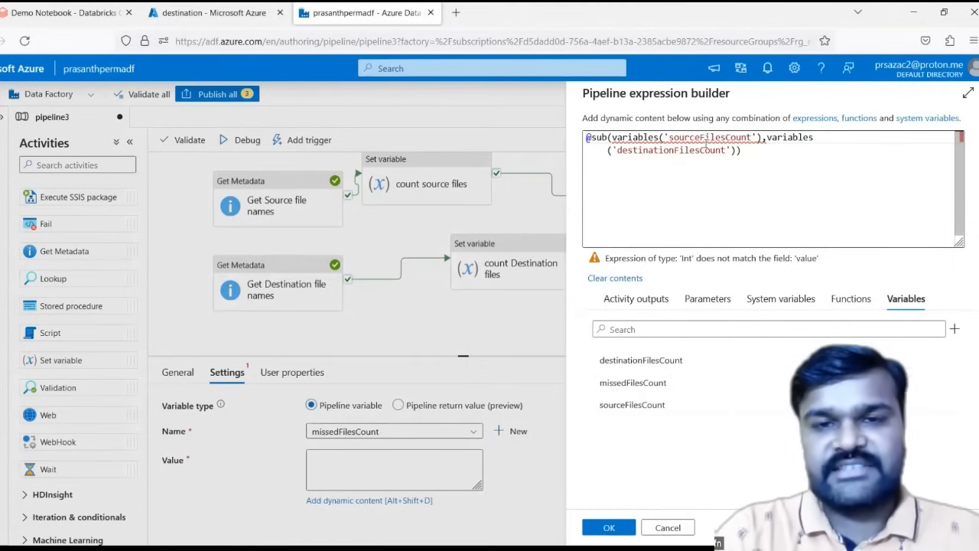
# Step: Wrap the sourceFilesCount argument in an integer conversion as int(variables('sourceFilesCount'))
pyautogui.click(613, 138)
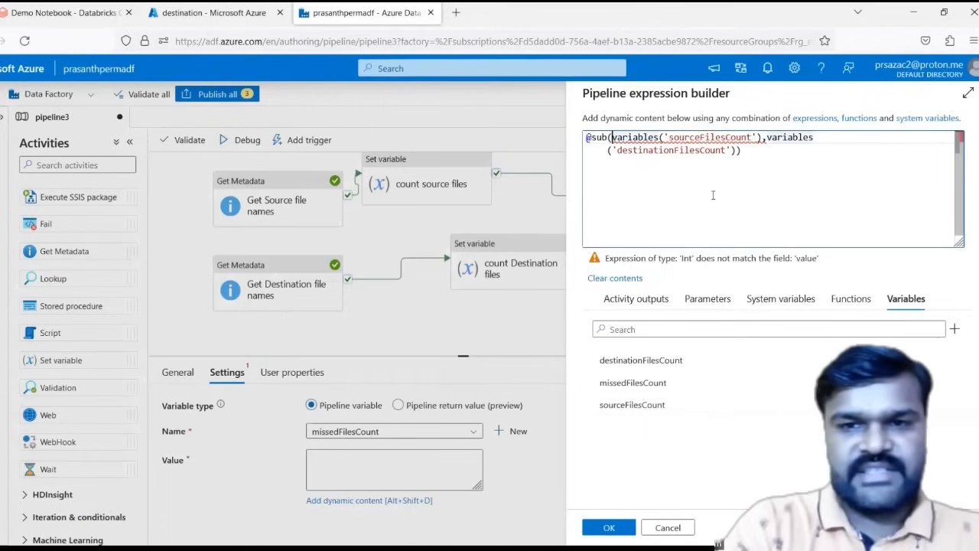
pyautogui.write('int(')
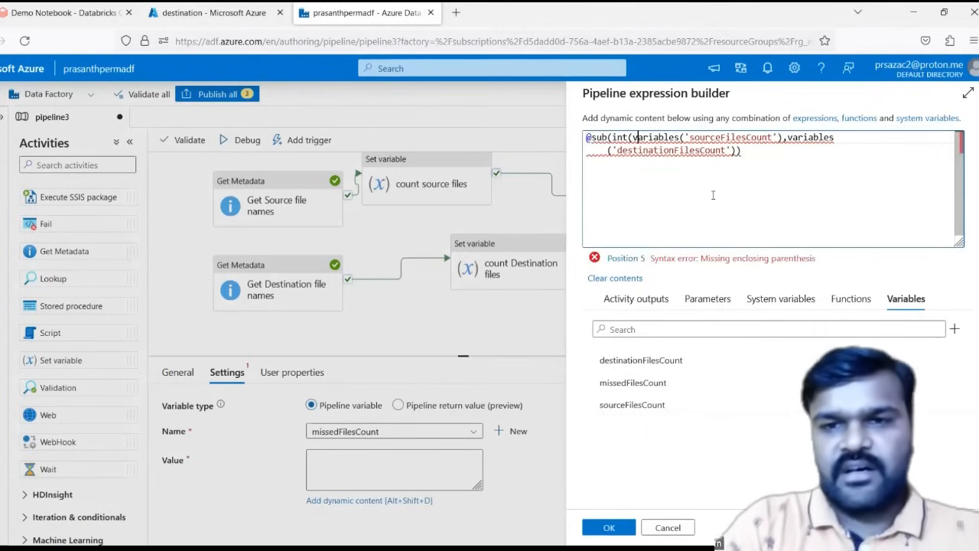
pyautogui.press('Right')
pyautogui.press('Right')
pyautogui.press('Right')
pyautogui.press('Right')
pyautogui.press('Right')
pyautogui.press('Right')
pyautogui.press('Right')
pyautogui.press('Right')
pyautogui.press('Right')
pyautogui.press('Right')
pyautogui.press('Right')
pyautogui.press('Right')
pyautogui.press('Right')
pyautogui.press('Right')
pyautogui.press('Right')
pyautogui.press('Right')
pyautogui.press('Right')
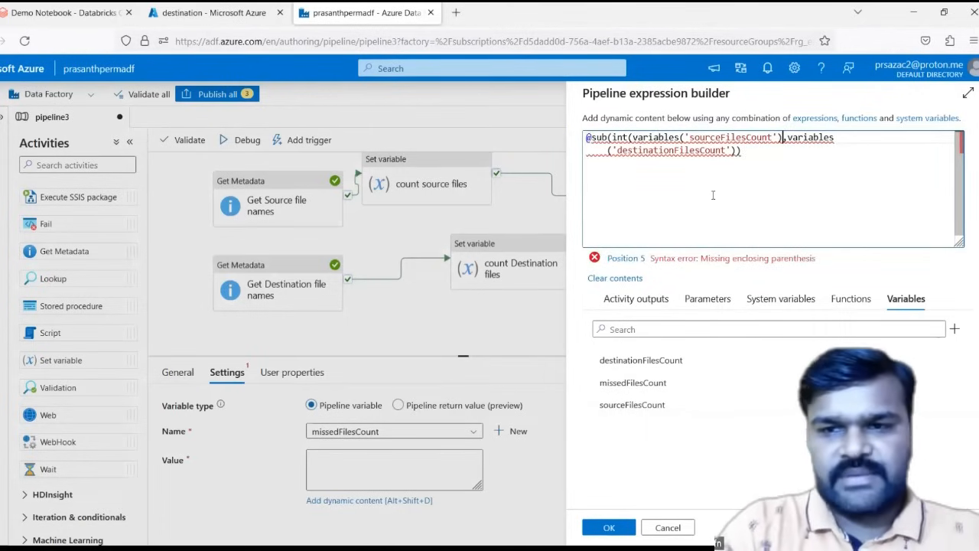
pyautogui.write(')')
# Step: Move the destinationFilesCount argument to its own line and wrap it as int(variables('destinationFilesCount'))
pyautogui.press('Right')
pyautogui.press('Return')
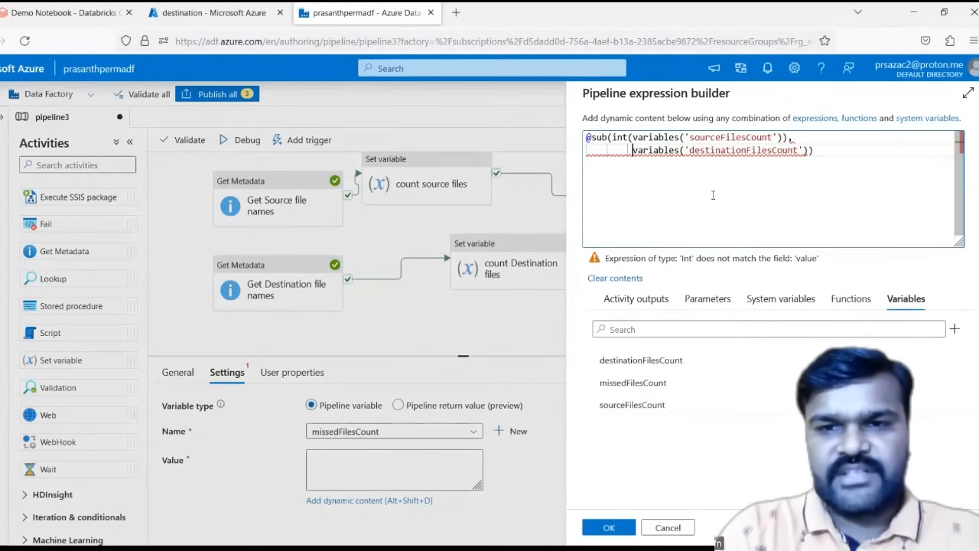
pyautogui.press('BackSpace')
pyautogui.press('BackSpace')
pyautogui.press('BackSpace')
pyautogui.press('BackSpace')
pyautogui.press('BackSpace')
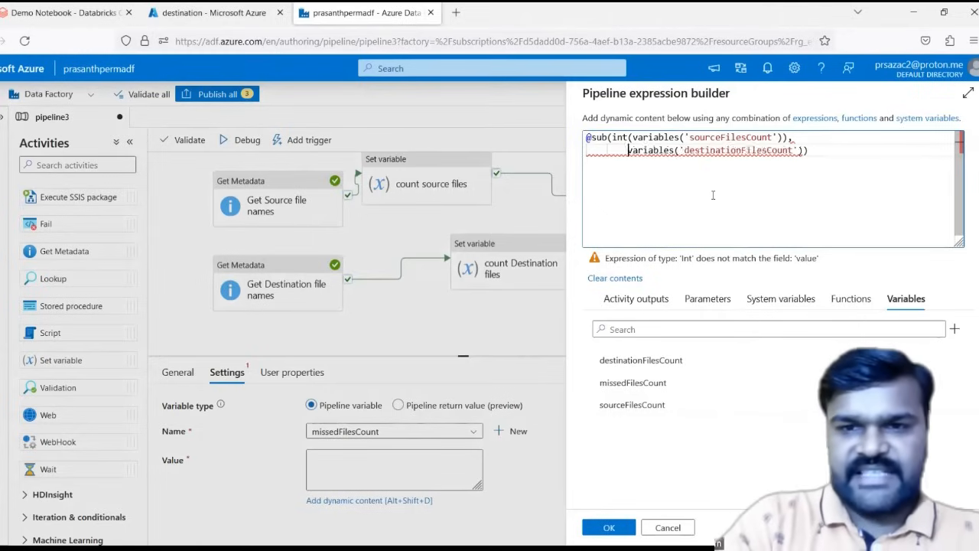
pyautogui.write('int(')
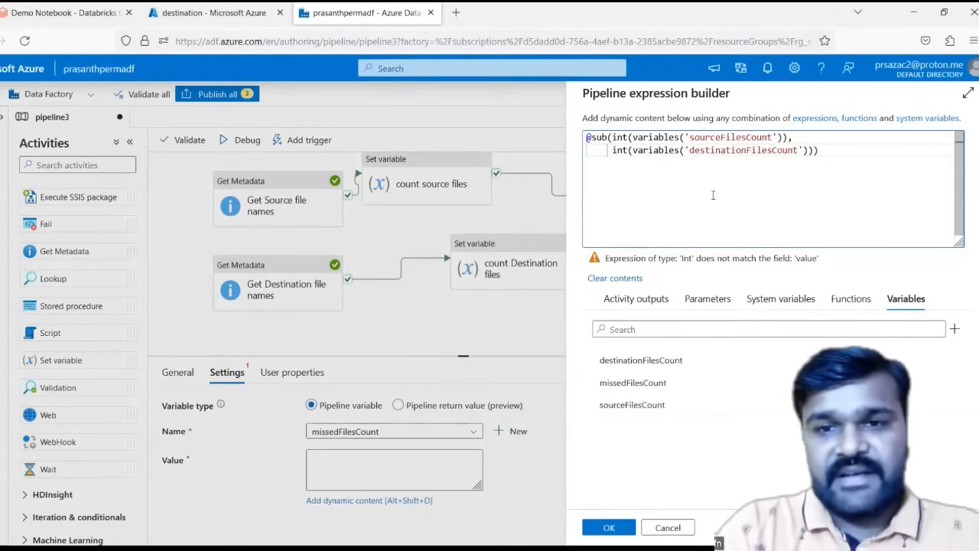
# Step: Wrap the whole sub expression in string interpolation braces as @{sub(...)} and accept it as the missedFilesCount value
pyautogui.hotkey('ctrl', 'a')
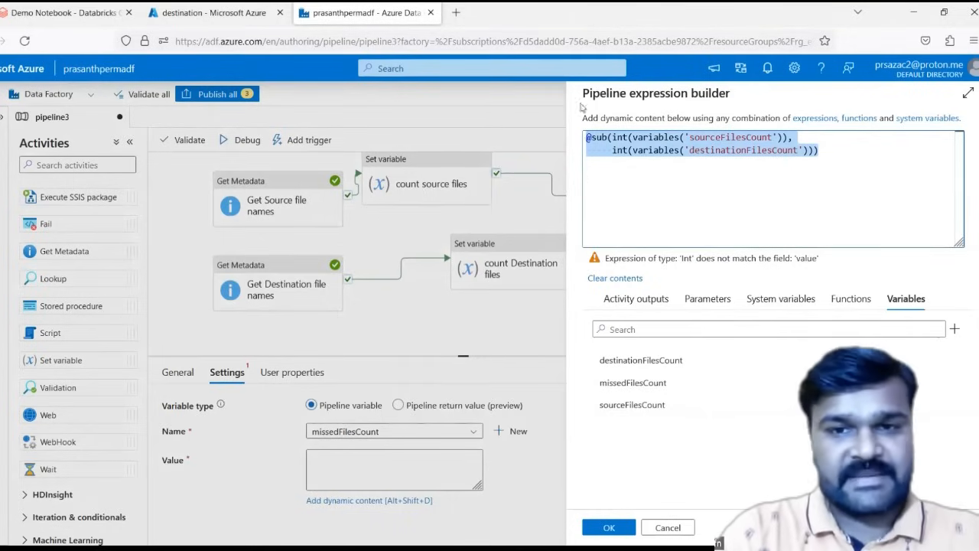
pyautogui.click(596, 139)
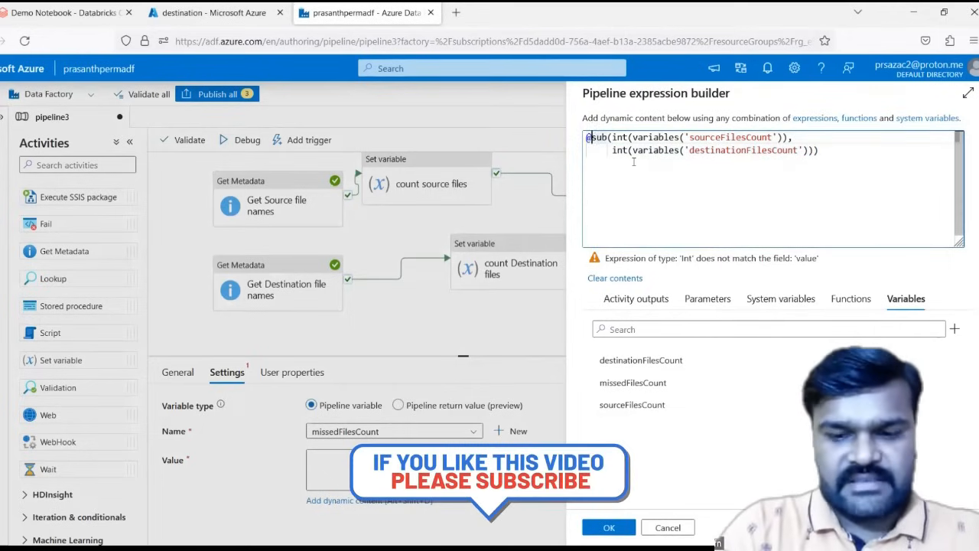
pyautogui.press('Left')
pyautogui.write('(')
pyautogui.press('Down')
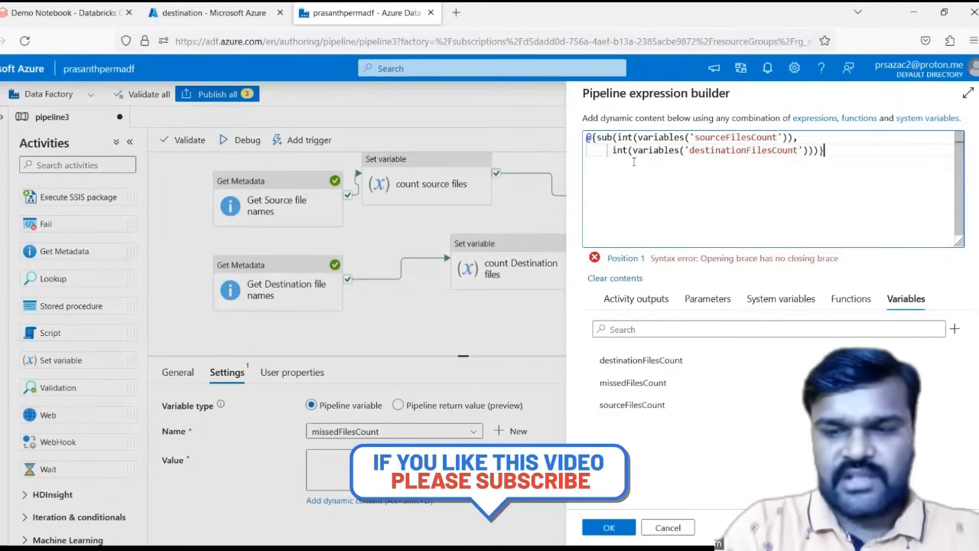
pyautogui.write(')')
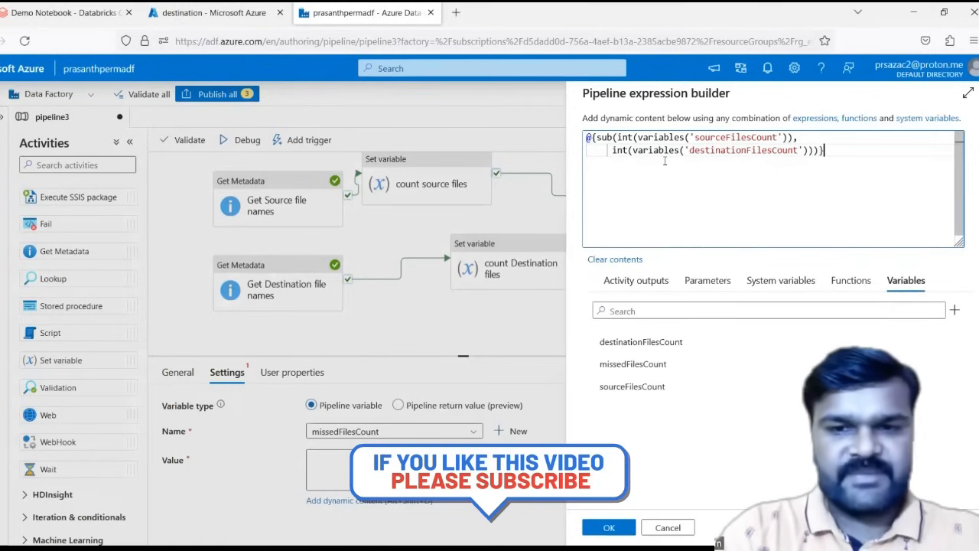
pyautogui.click(609, 527)
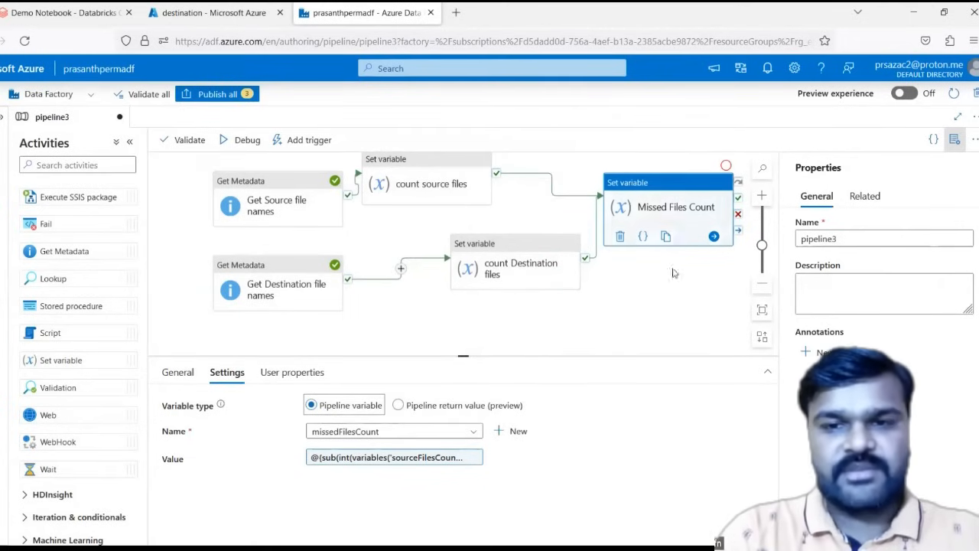
# Step: Run the pipeline in debug mode and check the output of the count Destination files activity
pyautogui.click(245, 143)
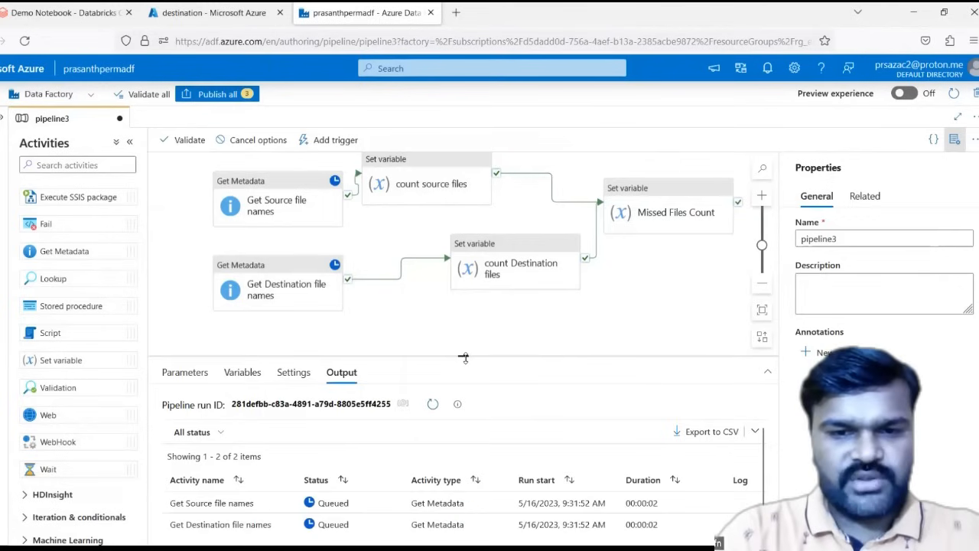
pyautogui.moveTo(463, 358); pyautogui.dragTo(463, 277)
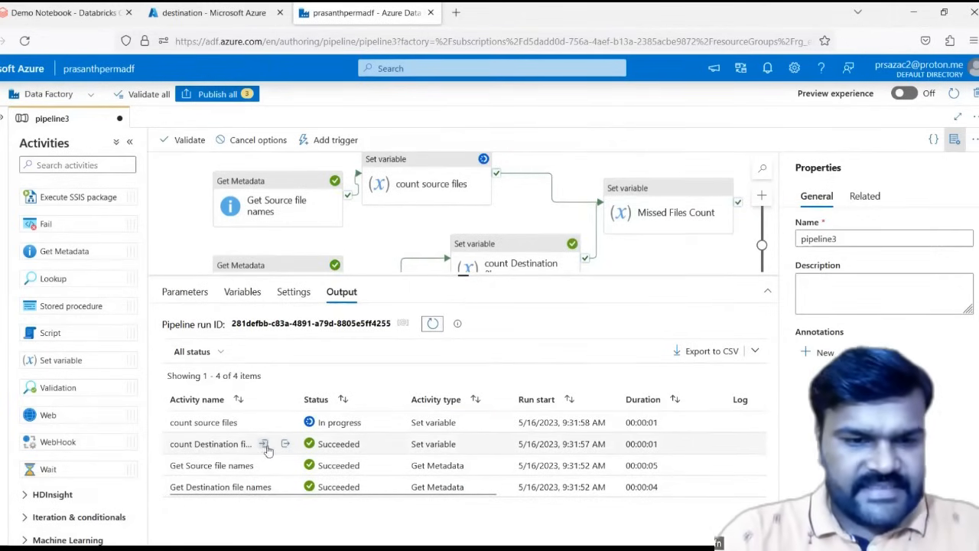
pyautogui.click(284, 446)
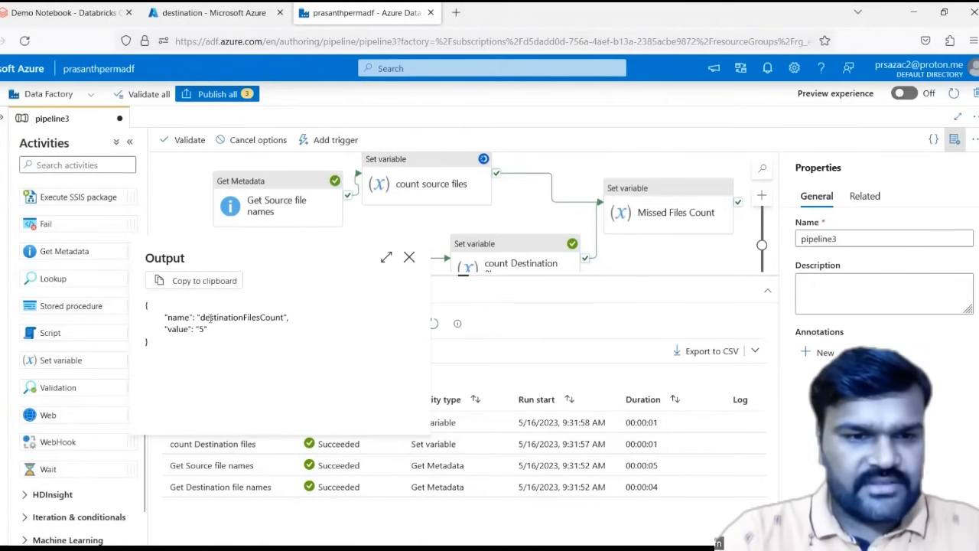
pyautogui.click(408, 257)
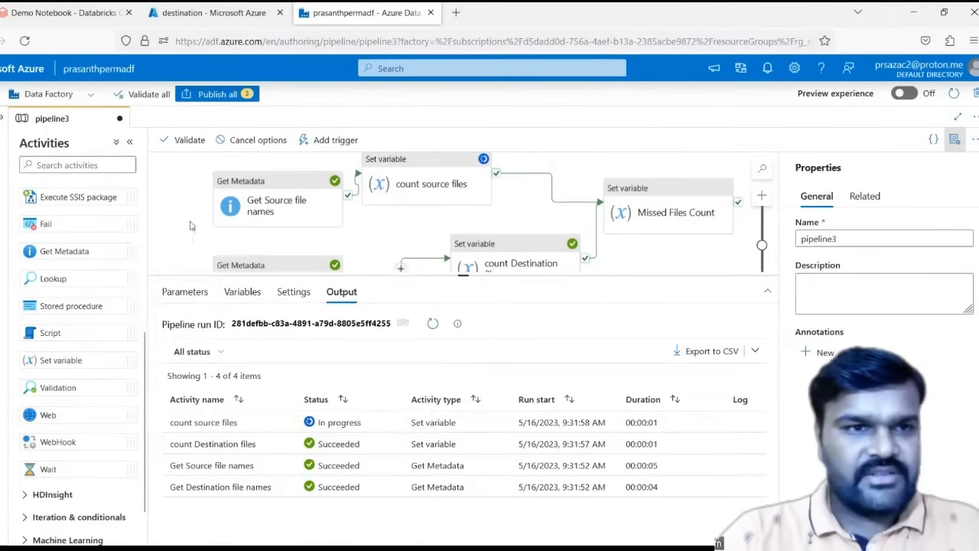
# Step: Switch to the Azure portal and review the files in the destination and source containers, ending back at the data factory
pyautogui.hotkey('ctrl', 'Tab')
pyautogui.hotkey('ctrl', 'Tab')
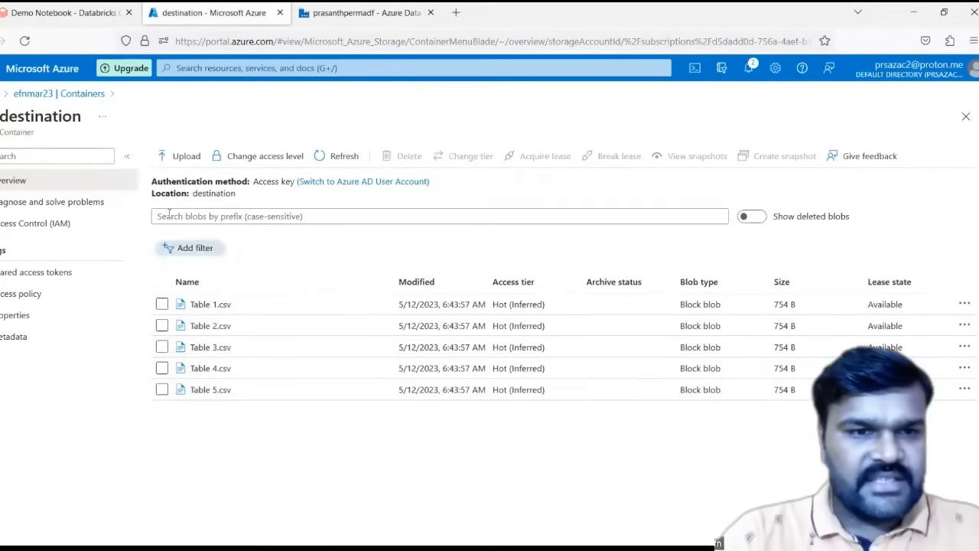
pyautogui.doubleClick(44, 118)
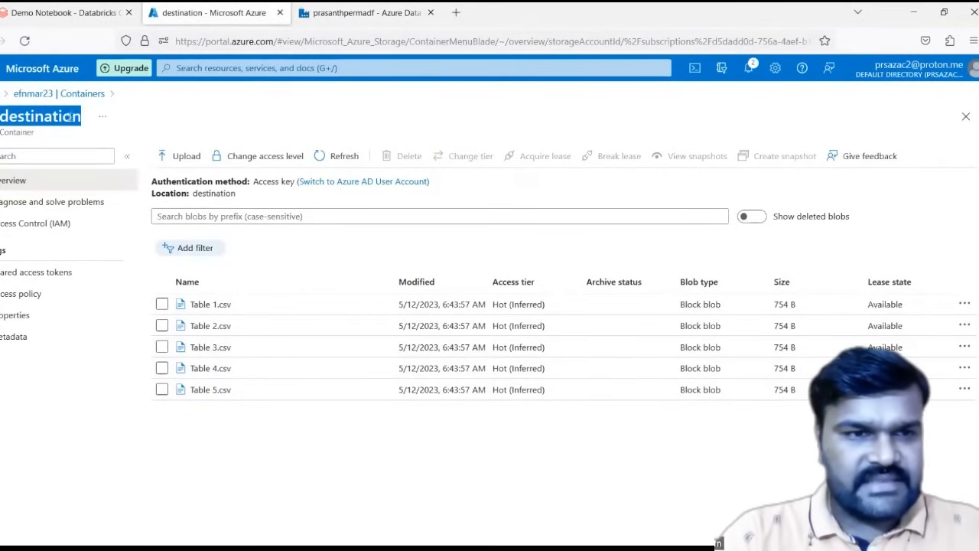
pyautogui.click(82, 94)
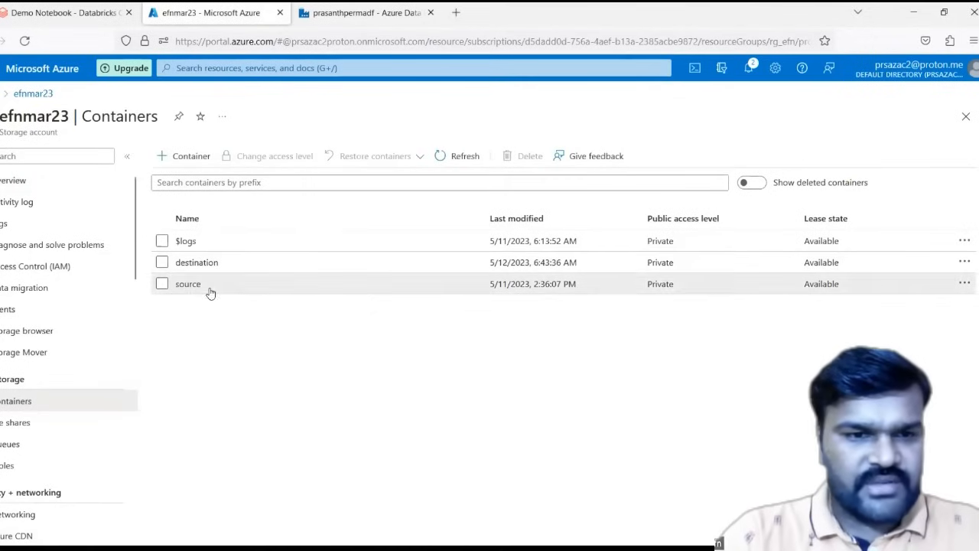
pyautogui.click(208, 283)
pyautogui.hotkey('ctrl', 'Tab')
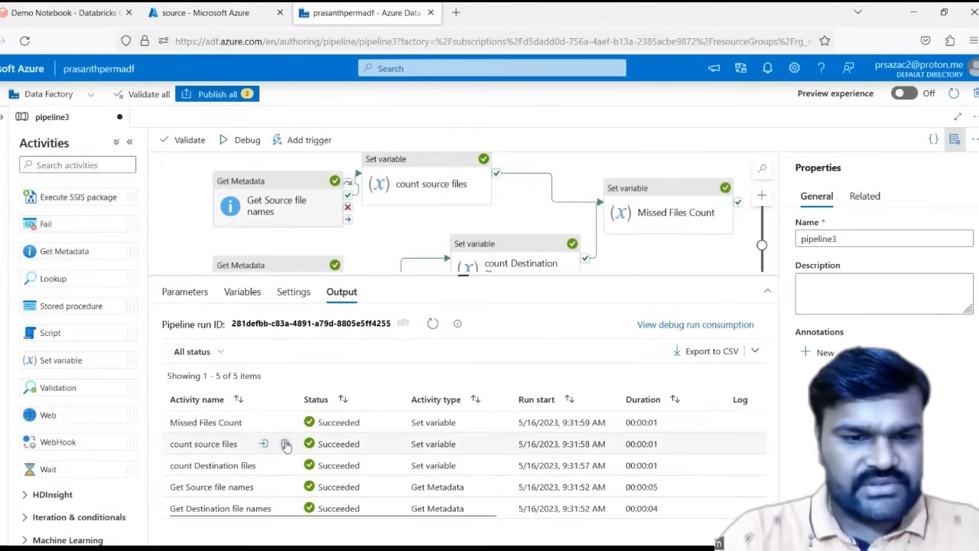
# Step: Check the run outputs of the count source files and Missed Files Count activities
pyautogui.click(286, 444)
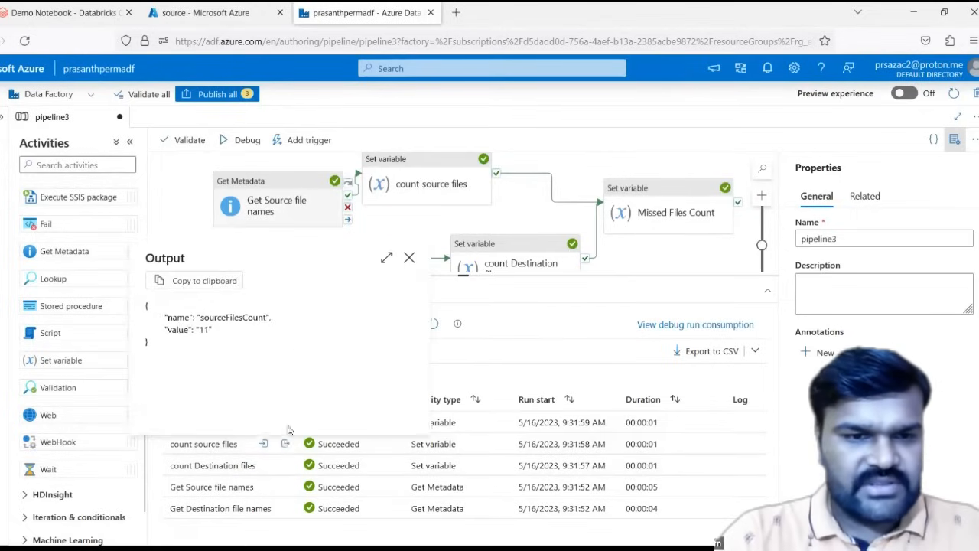
pyautogui.click(409, 257)
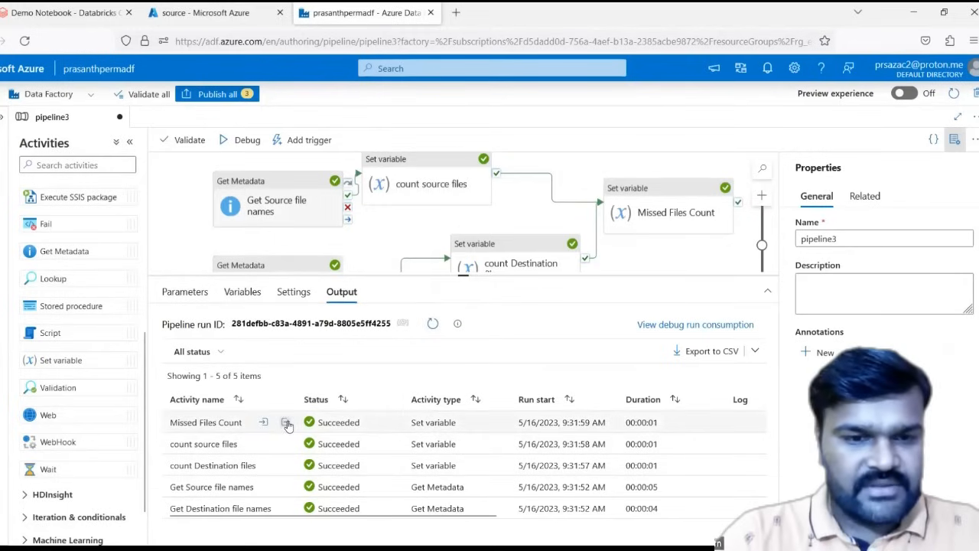
pyautogui.click(287, 423)
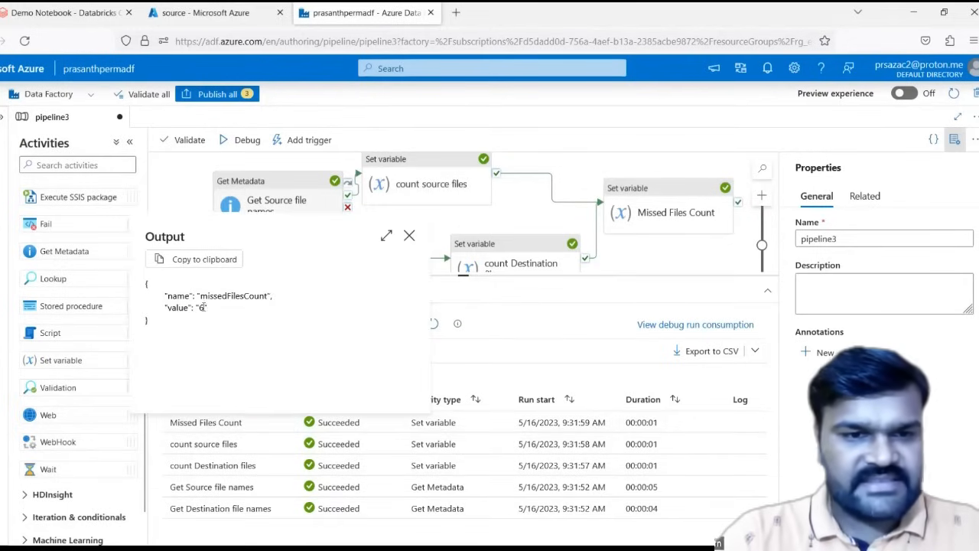
pyautogui.click(409, 235)
pyautogui.moveTo(463, 279); pyautogui.dragTo(463, 388)
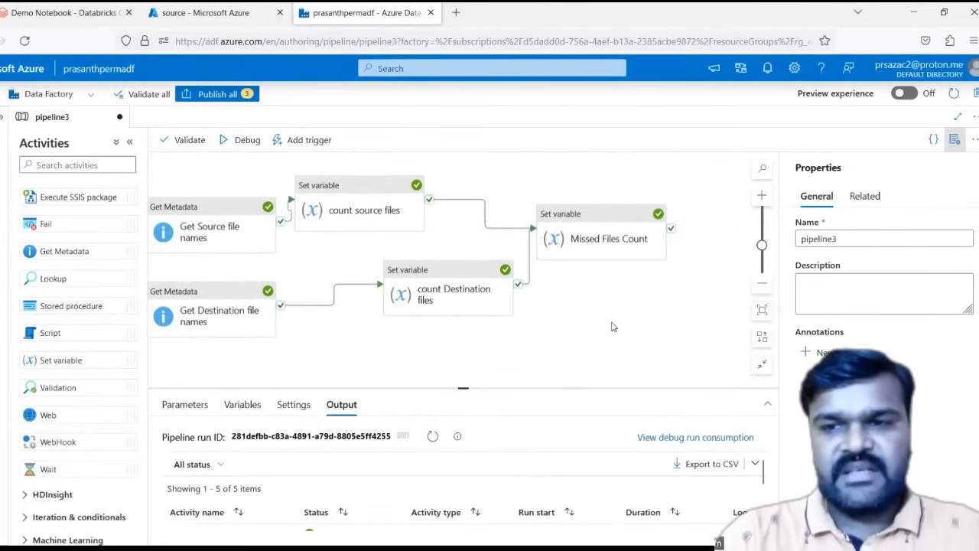
# Step: Add an If Condition activity connected to the success output of Missed Files Count and open its activity settings
pyautogui.click(955, 138)
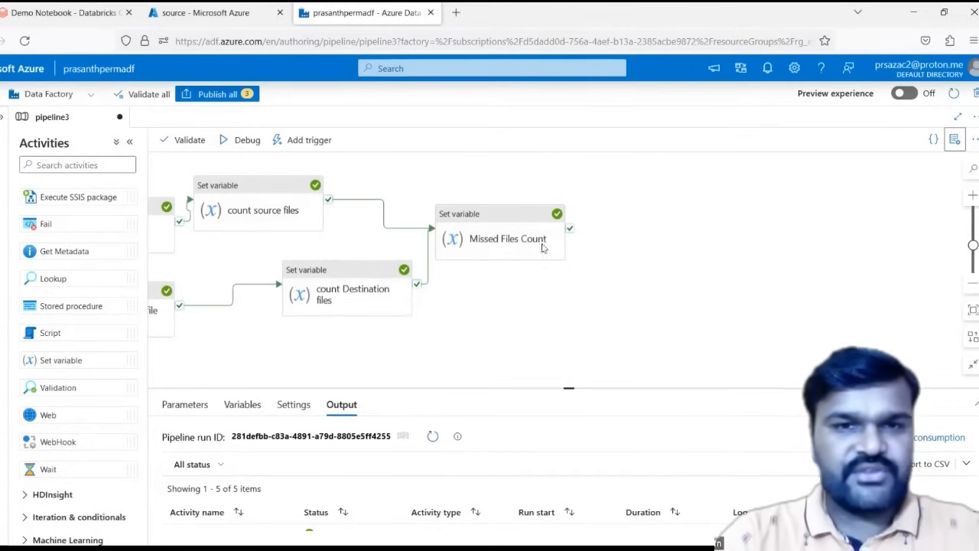
pyautogui.scroll(-1, 42, 468)
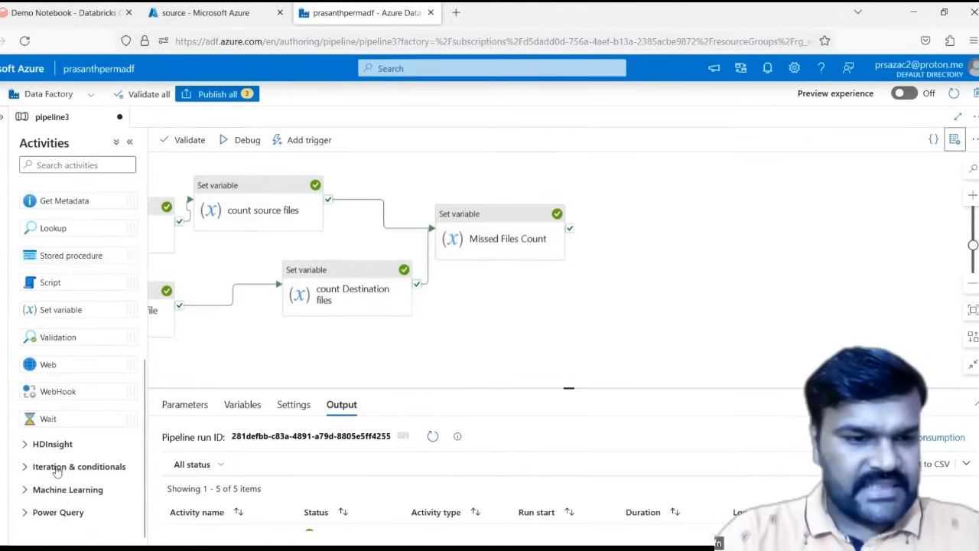
pyautogui.click(40, 471)
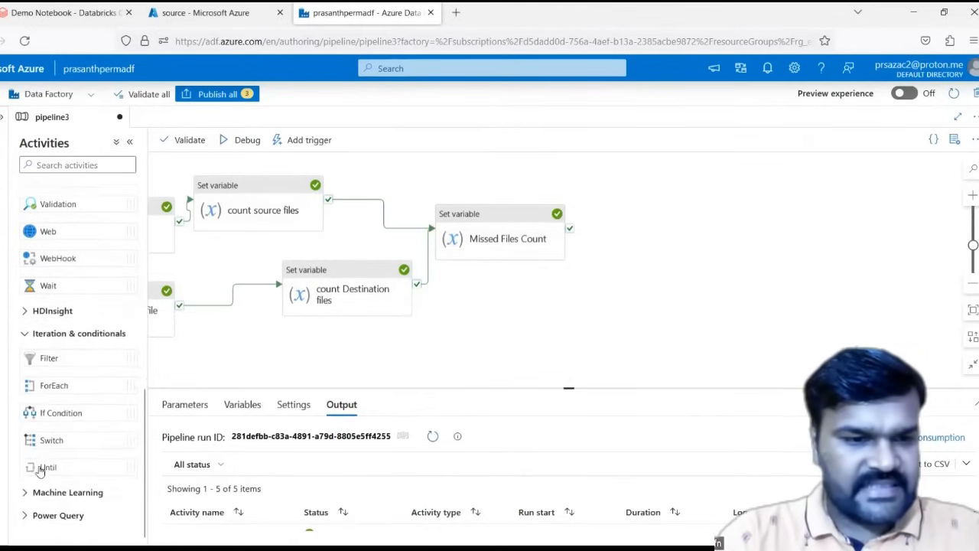
pyautogui.moveTo(85, 409); pyautogui.dragTo(688, 247)
pyautogui.moveTo(570, 229); pyautogui.dragTo(682, 199)
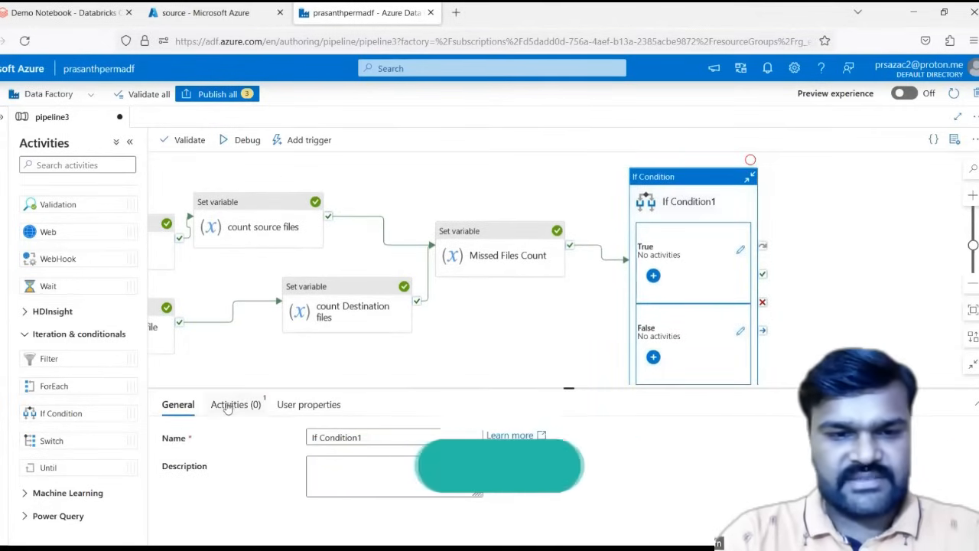
pyautogui.click(228, 405)
pyautogui.click(372, 441)
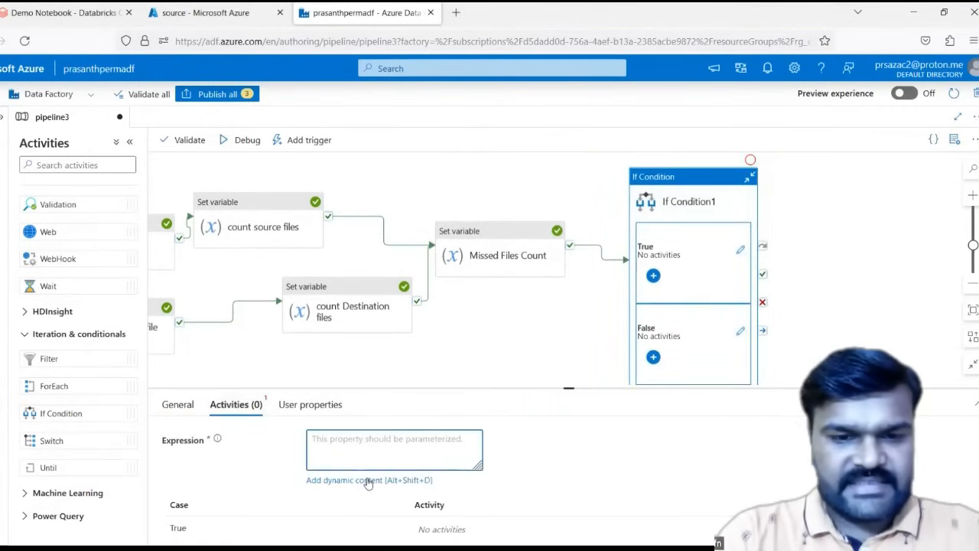
pyautogui.click(369, 480)
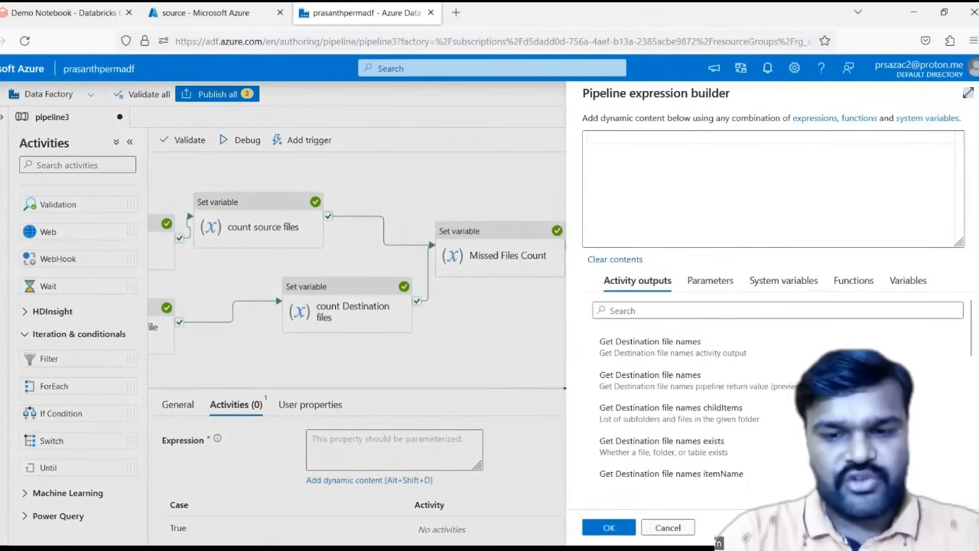
pyautogui.click(667, 527)
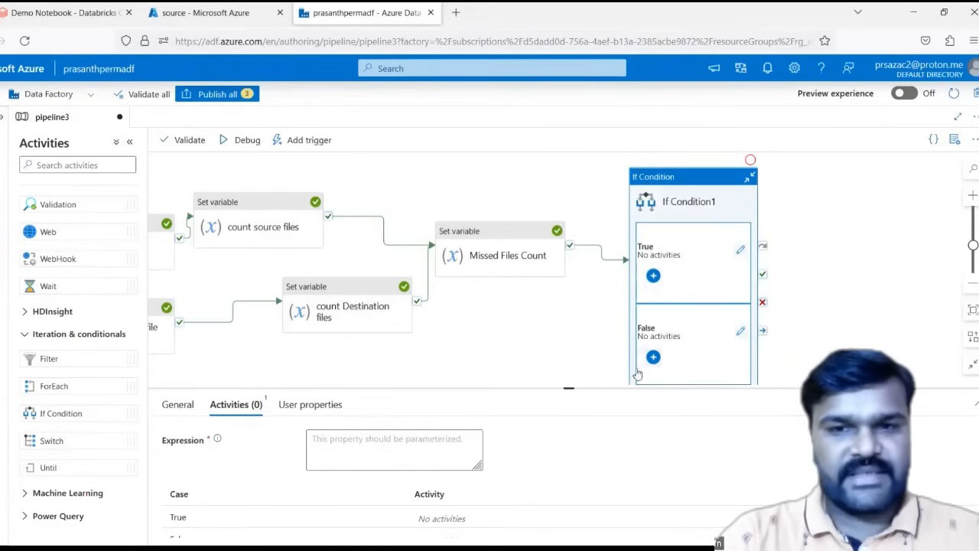
# Step: Start a dynamic content expression for the If Condition by inserting the logical function equals
pyautogui.click(356, 438)
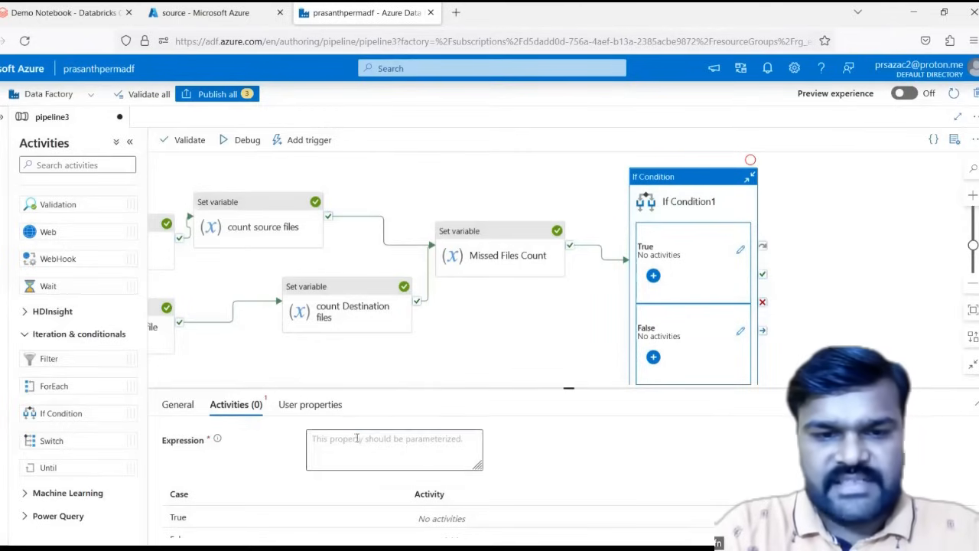
pyautogui.click(351, 481)
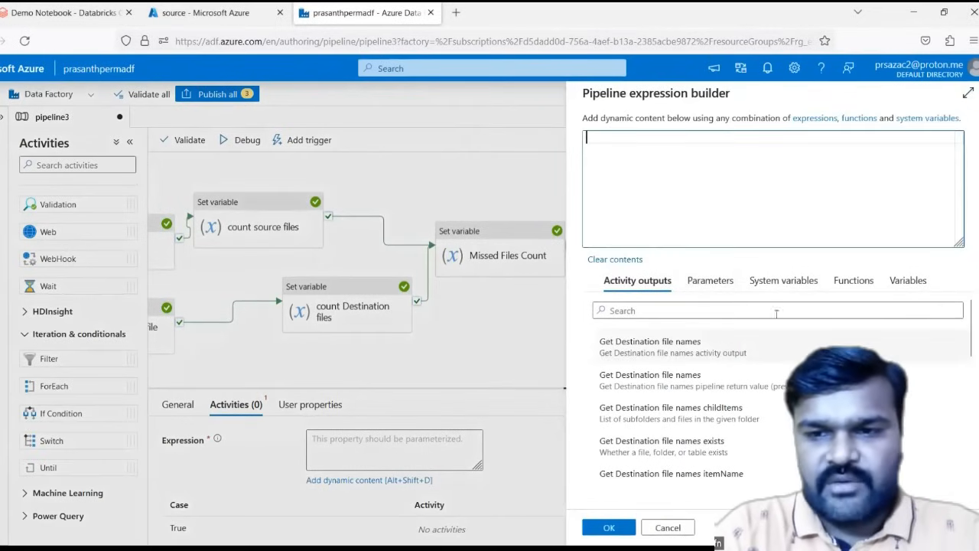
pyautogui.click(848, 282)
pyautogui.click(657, 312)
pyautogui.write('equ')
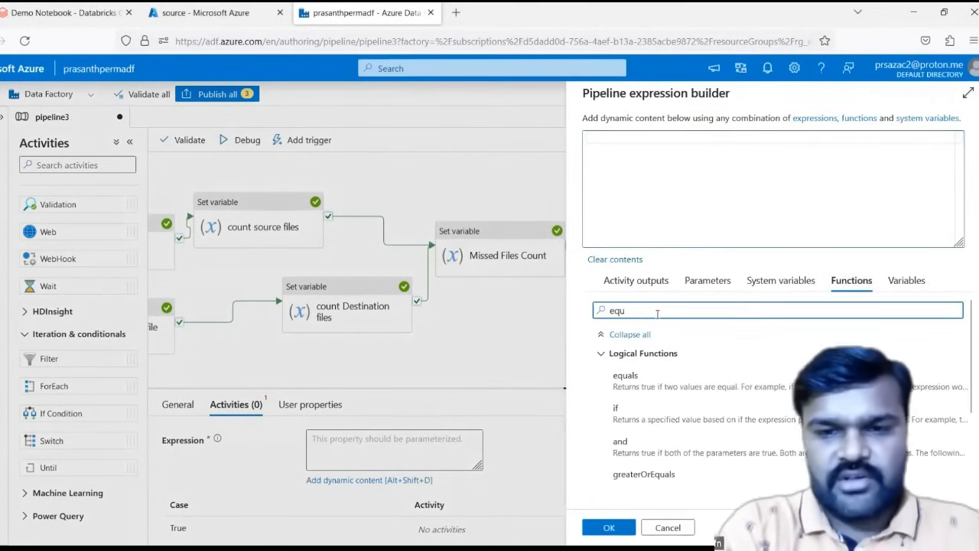
pyautogui.click(645, 375)
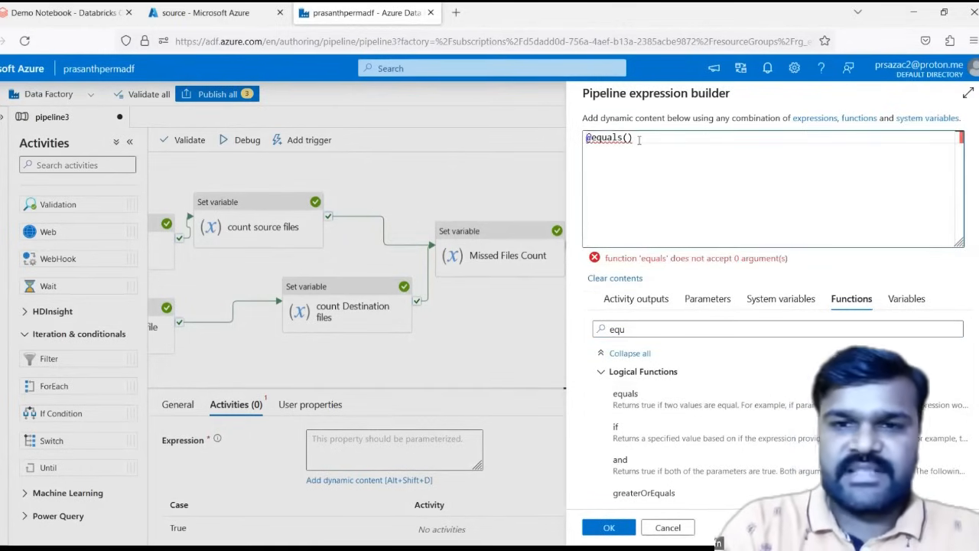
pyautogui.click(910, 301)
pyautogui.click(639, 384)
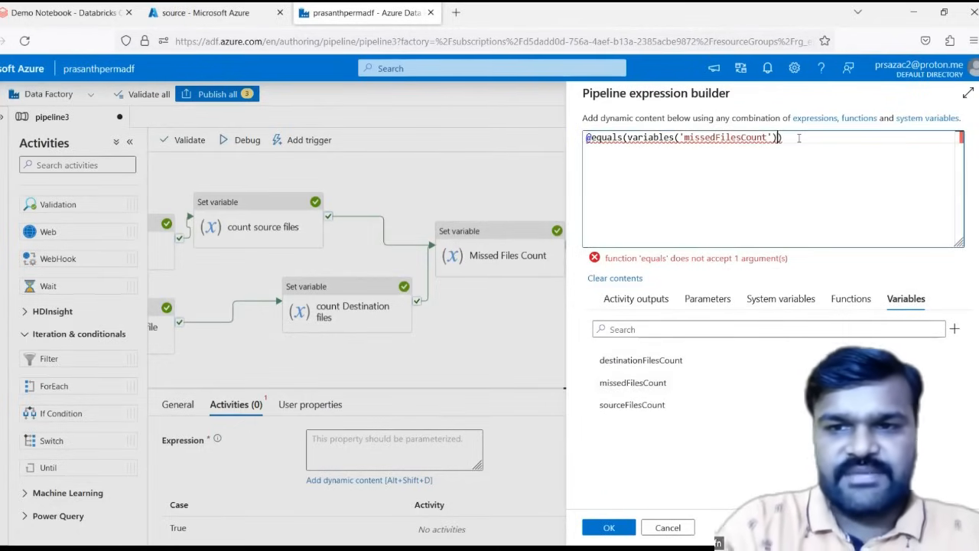
pyautogui.write(',0')
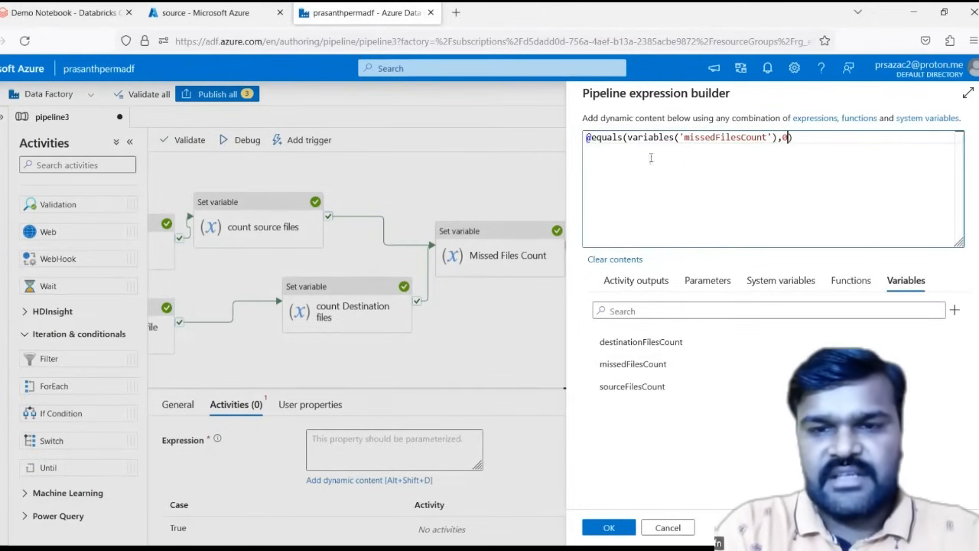
pyautogui.click(610, 527)
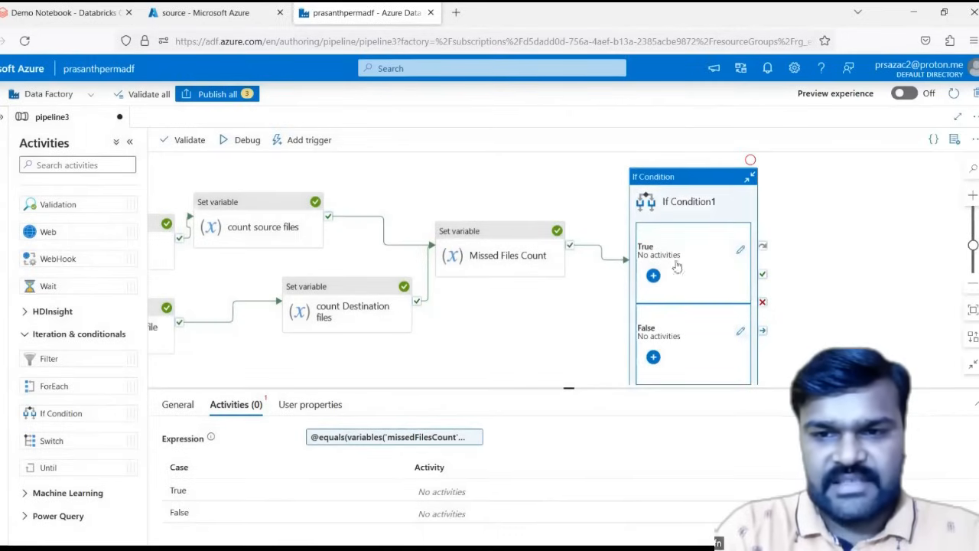
# Step: Try adding a Wait activity to the If Condition's True branch, and return to the main pipeline3 canvas
pyautogui.click(741, 252)
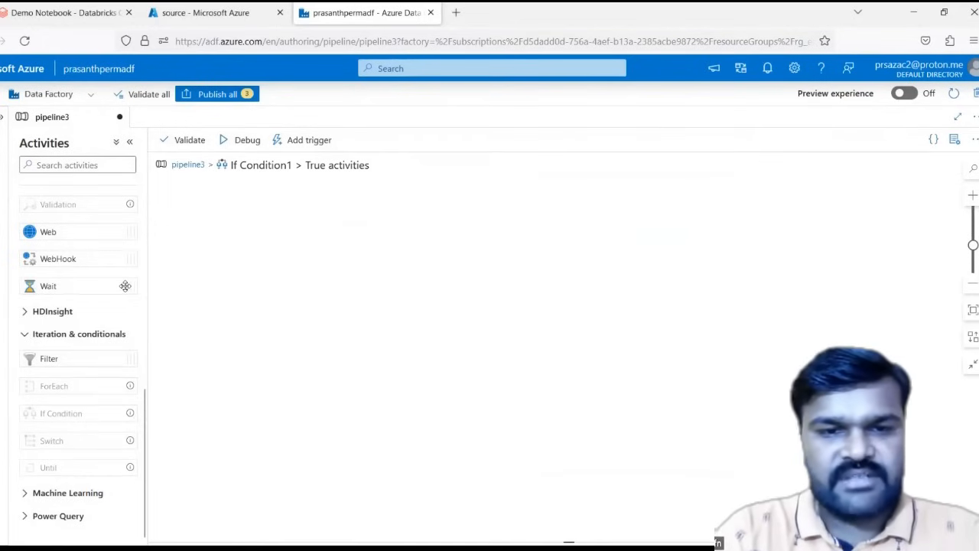
pyautogui.moveTo(452, 252); pyautogui.dragTo(453, 253)
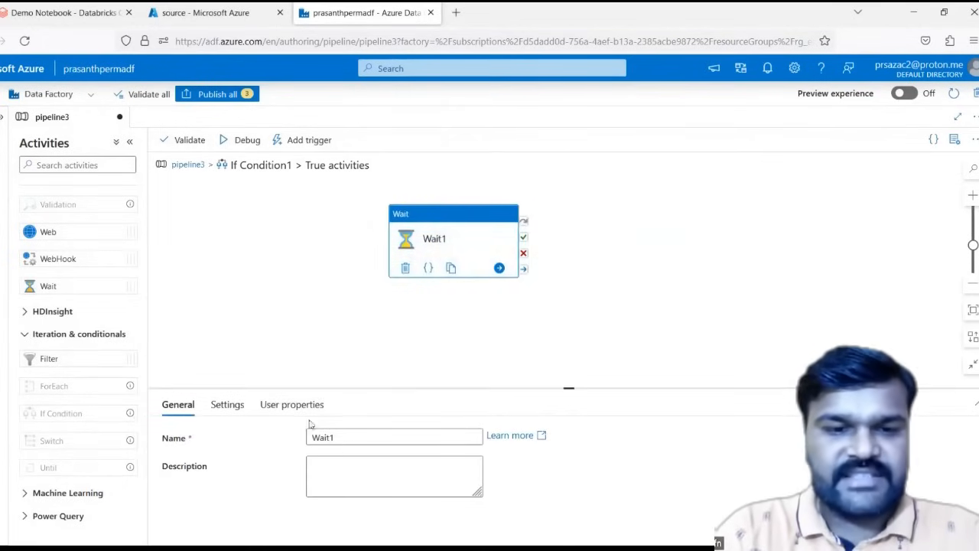
pyautogui.click(228, 405)
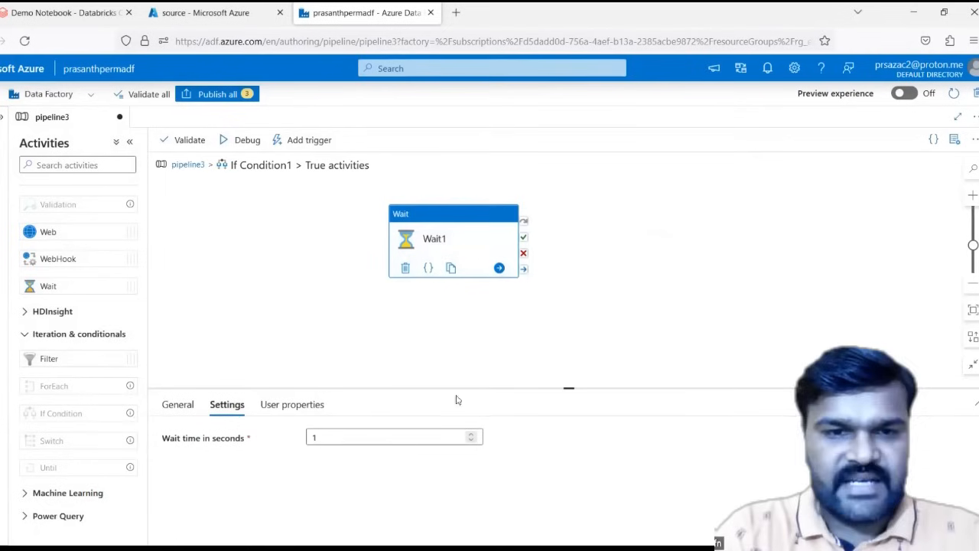
pyautogui.click(188, 171)
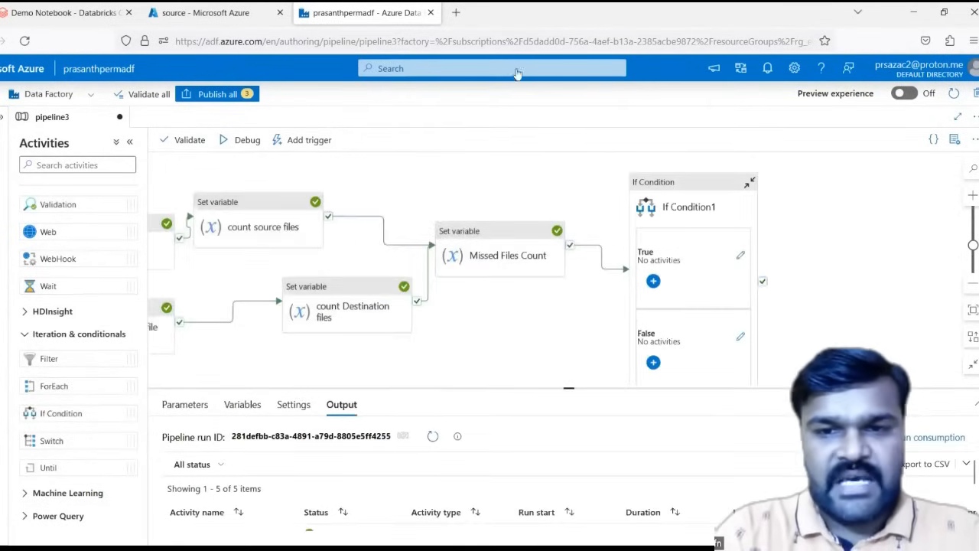
# Step: Open the False branch of the If Condition for editing and add a Filter activity to it
pyautogui.click(671, 214)
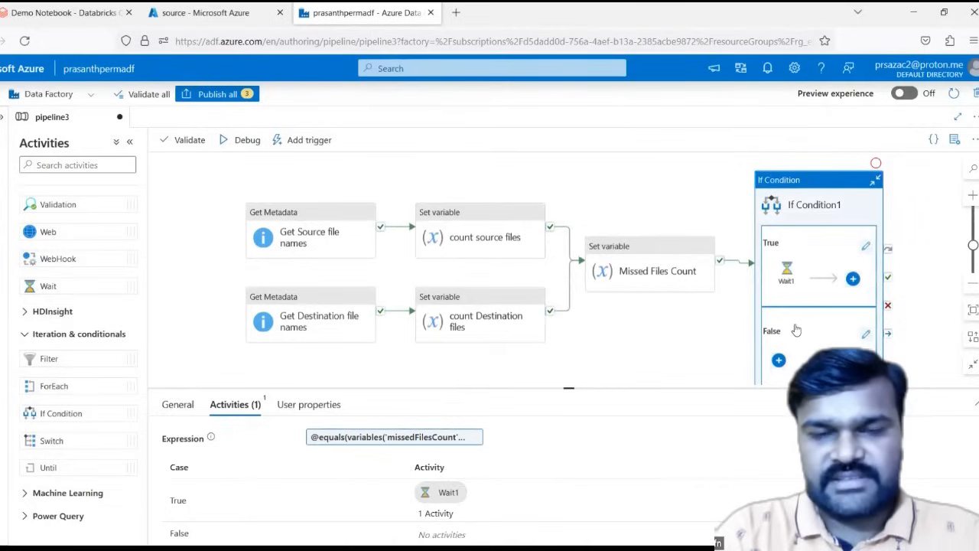
pyautogui.click(864, 336)
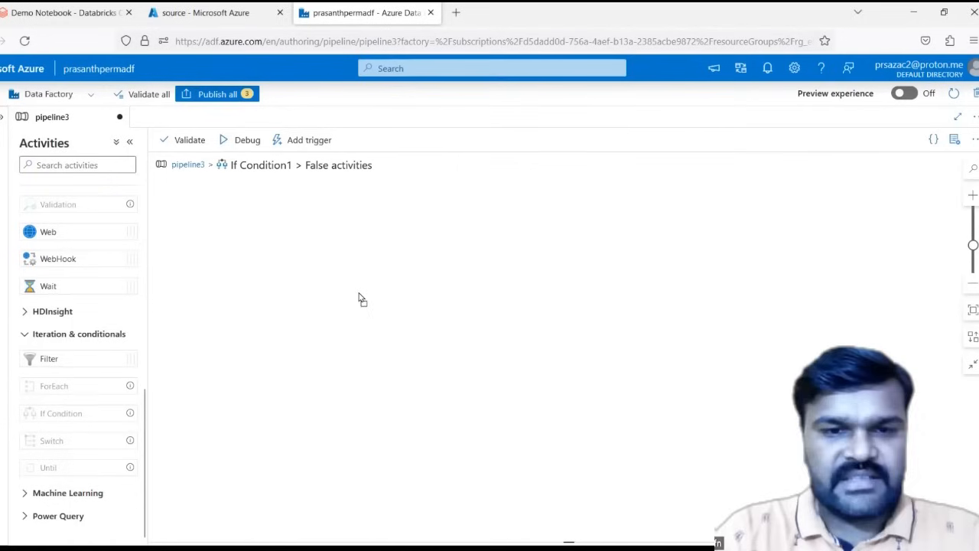
pyautogui.moveTo(434, 271); pyautogui.dragTo(433, 273)
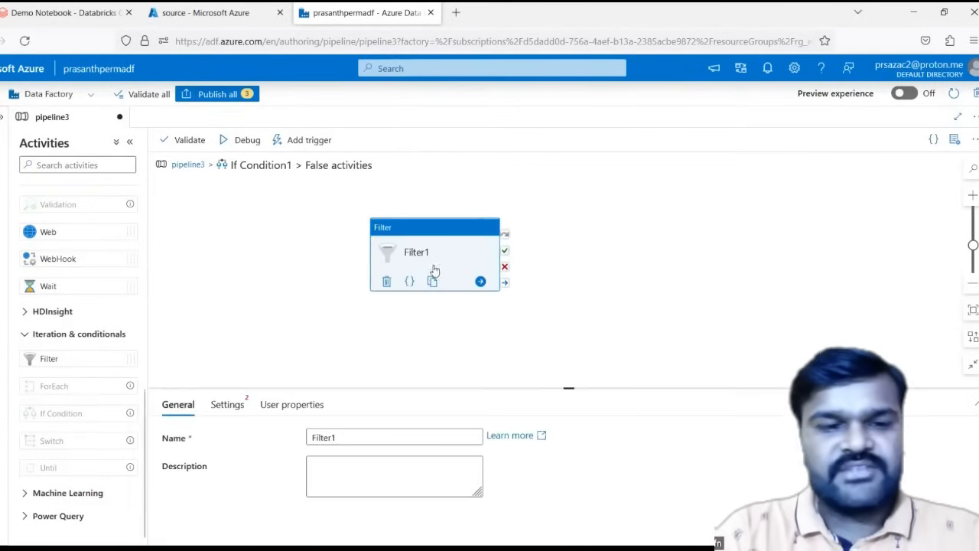
# Step: Rename the Filter activity as Finding missed files
pyautogui.click(227, 404)
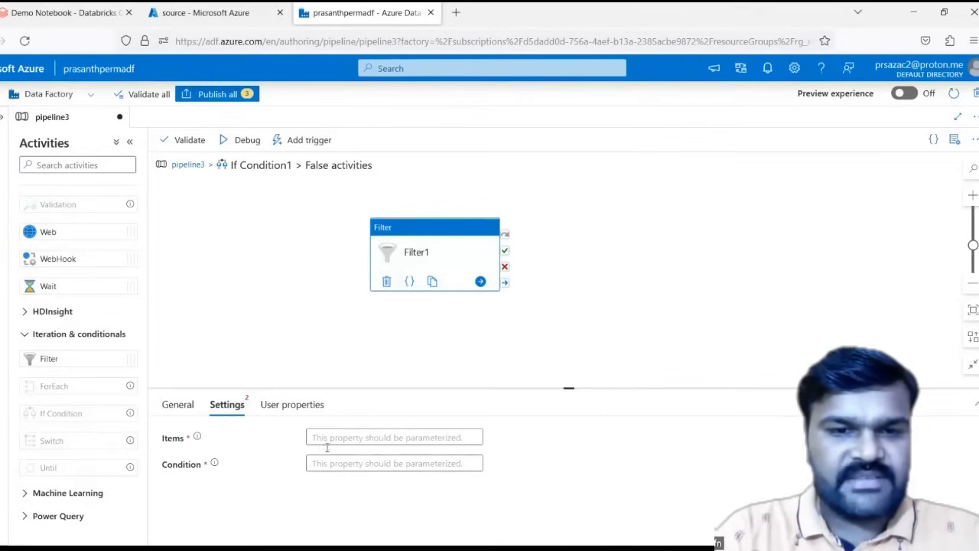
pyautogui.click(176, 407)
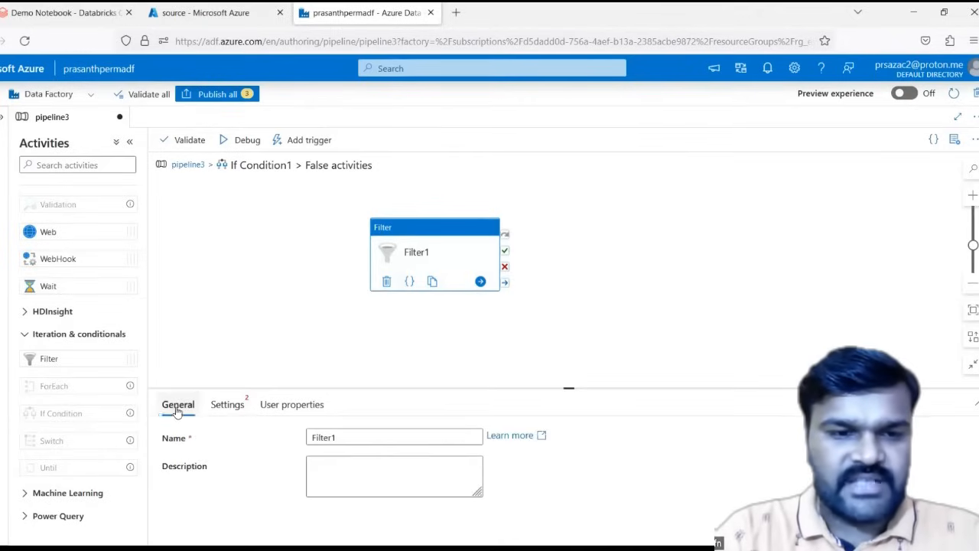
pyautogui.click(335, 438)
pyautogui.doubleClick(334, 438)
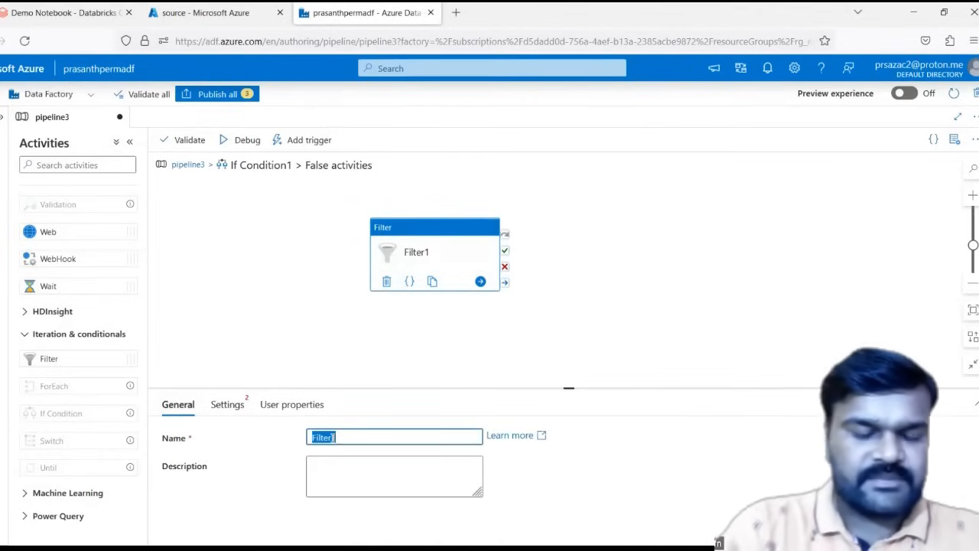
pyautogui.write('Finding missed files')
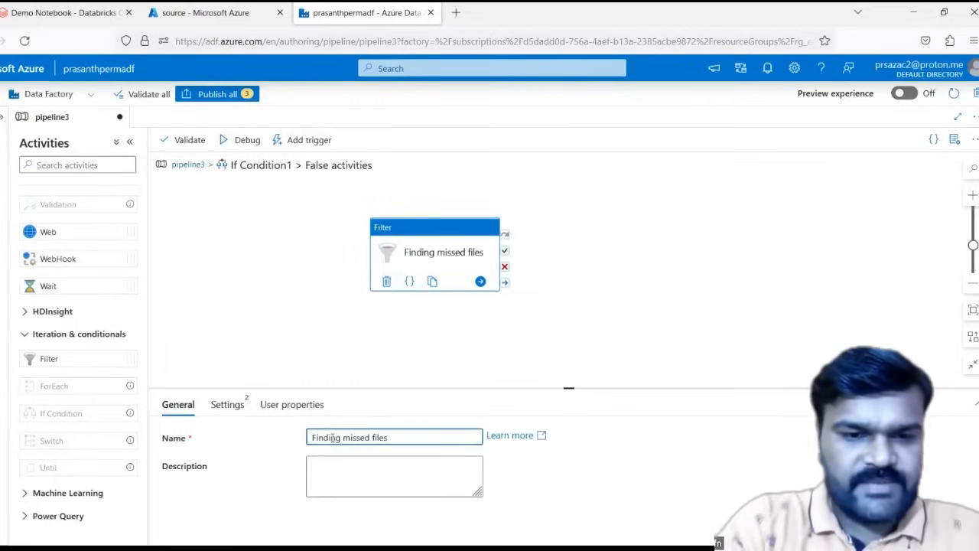
pyautogui.click(227, 404)
pyautogui.click(324, 434)
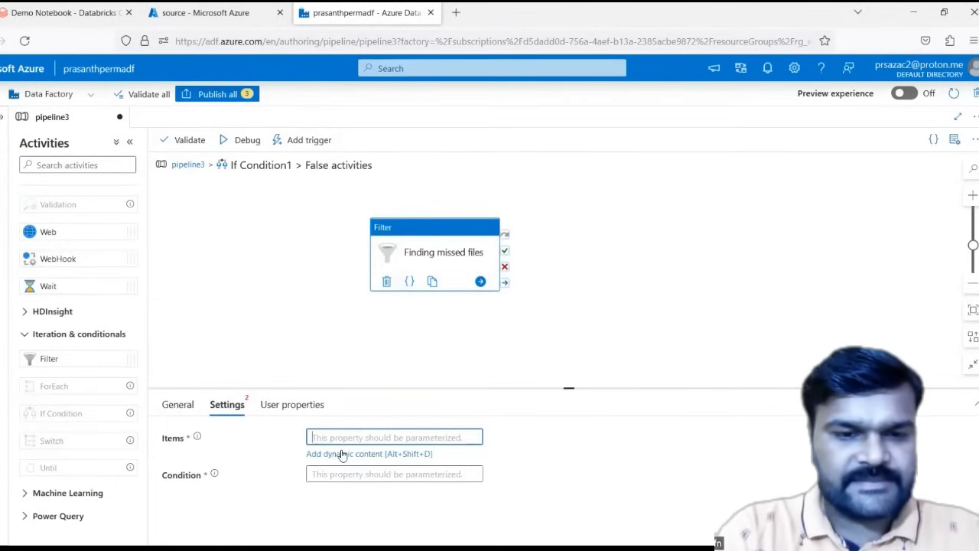
pyautogui.click(342, 454)
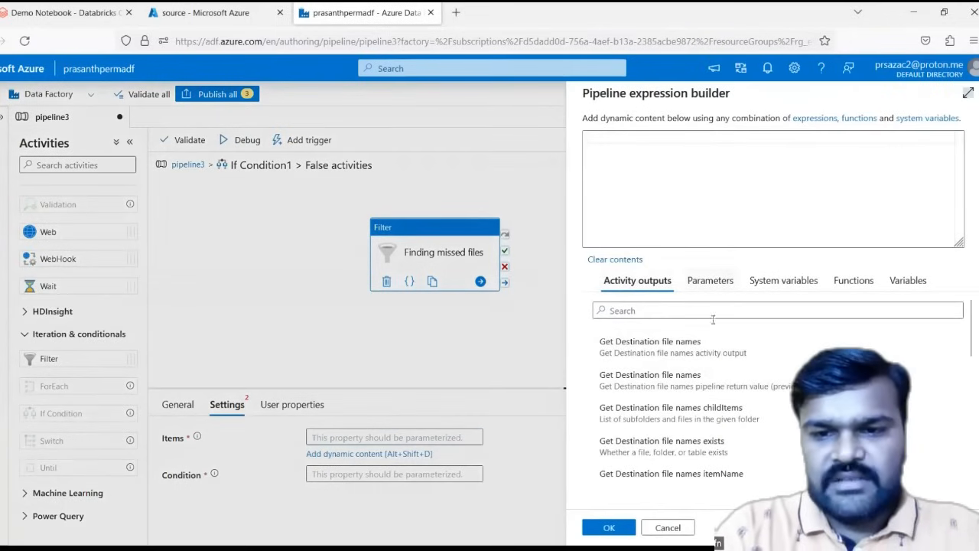
pyautogui.scroll(-3, 680, 383)
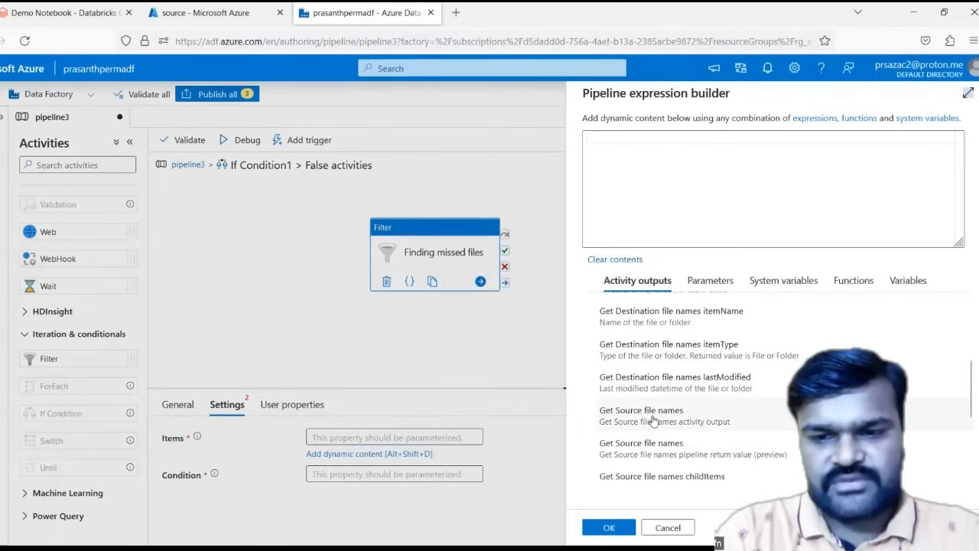
pyautogui.click(619, 425)
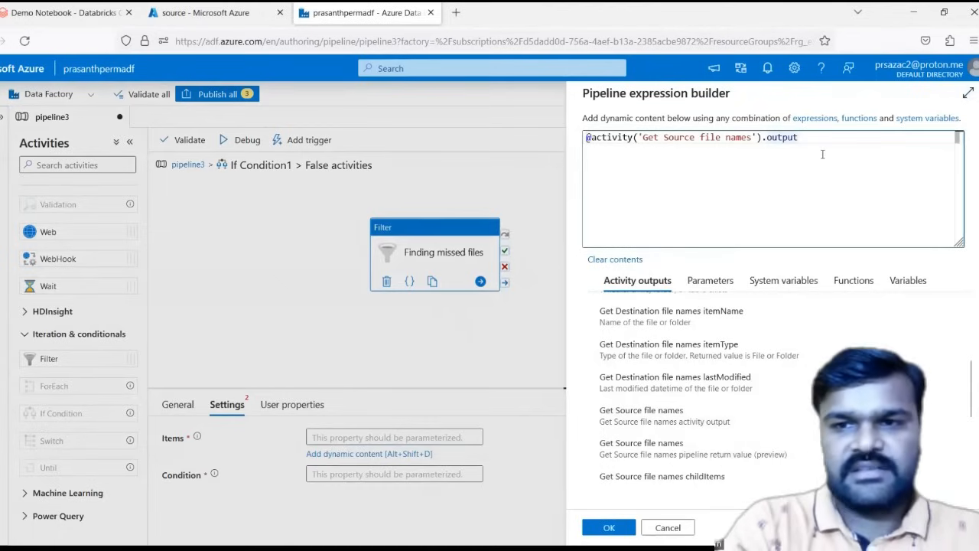
pyautogui.write('.childItems')
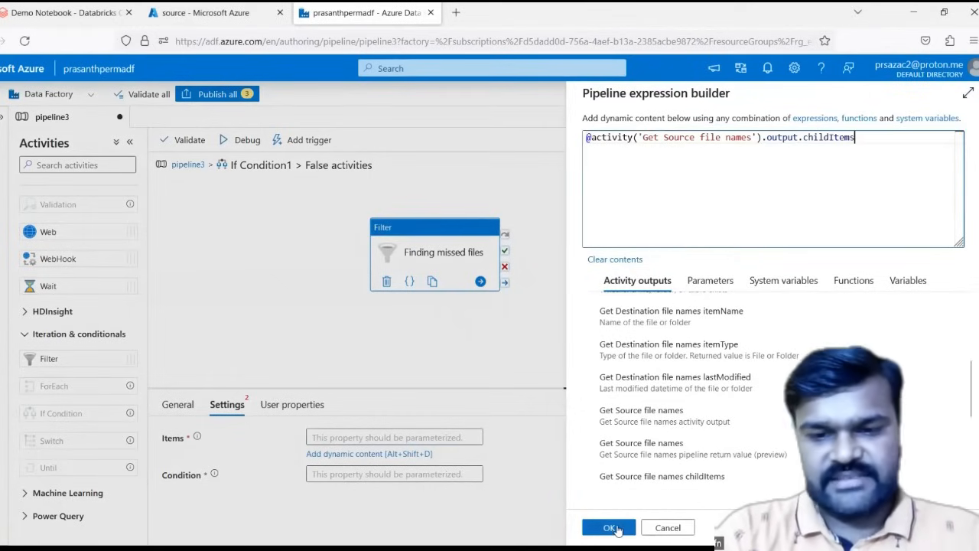
pyautogui.click(616, 528)
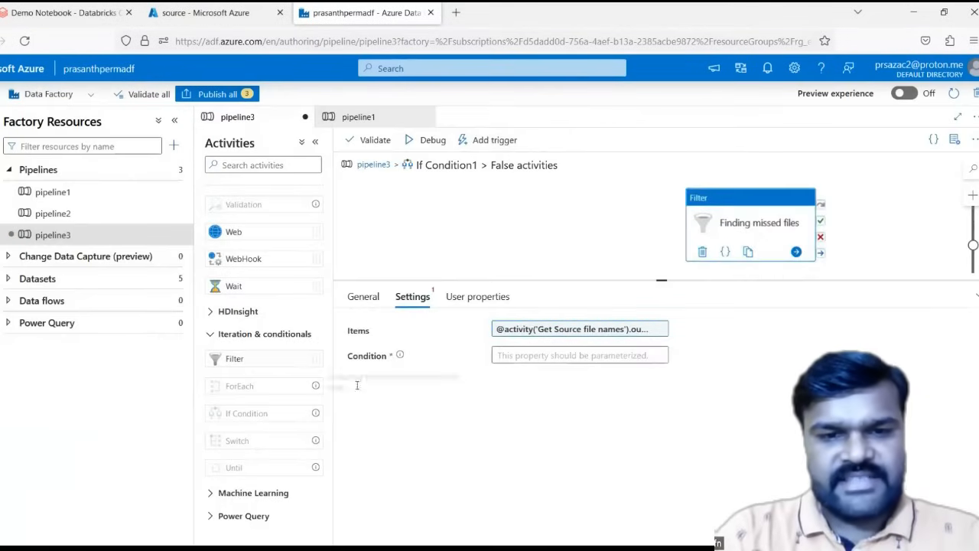
# Step: Start a dynamic content expression for the Filter's Condition by inserting the collection function contains
pyautogui.click(507, 355)
pyautogui.click(540, 372)
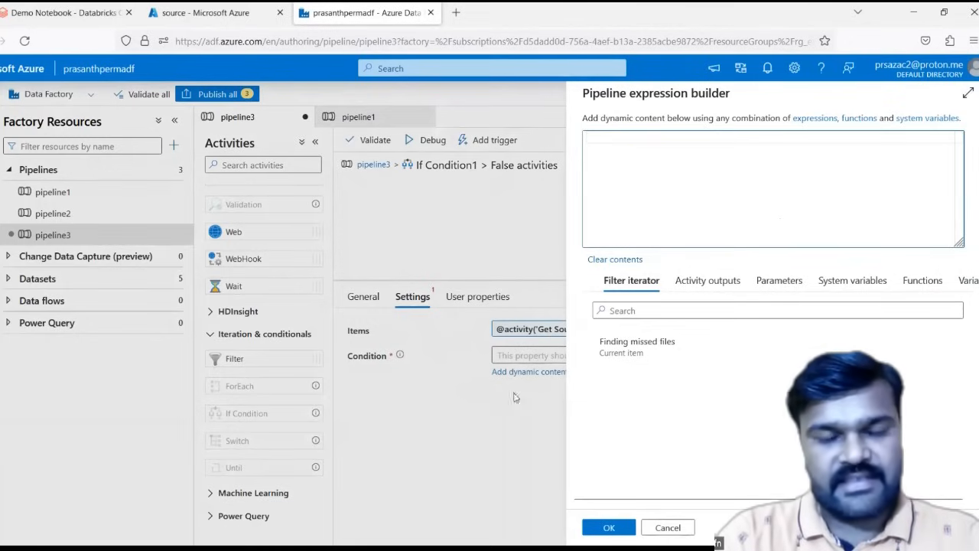
pyautogui.click(922, 282)
pyautogui.click(662, 312)
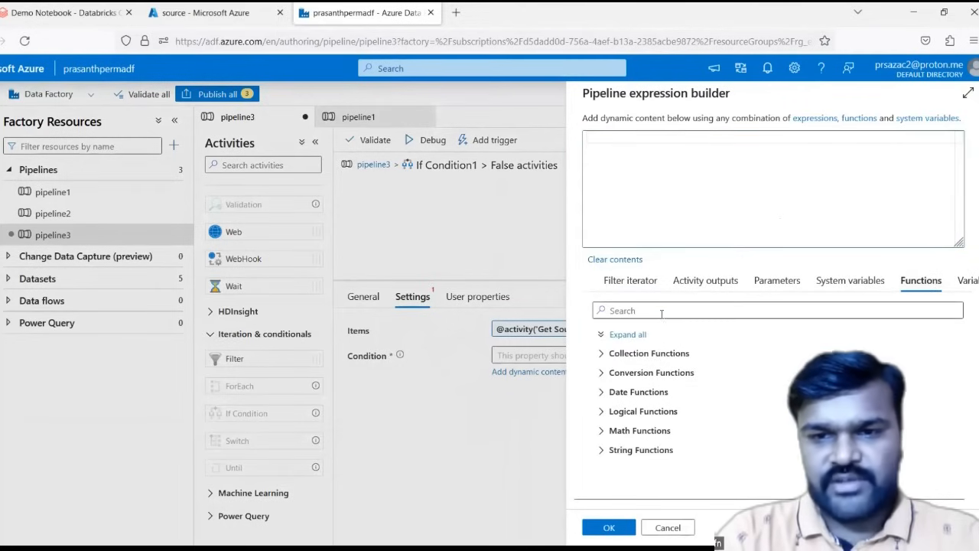
pyautogui.write('con')
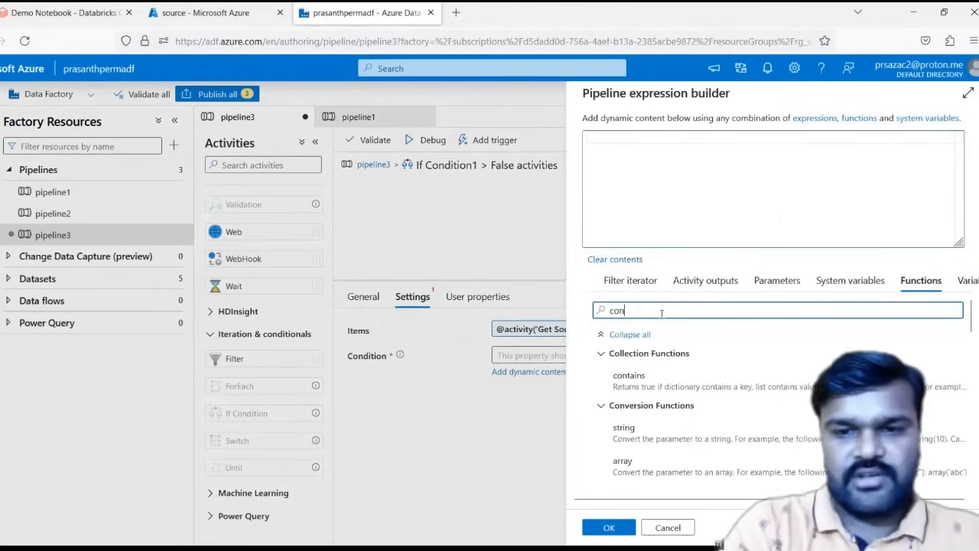
pyautogui.click(691, 380)
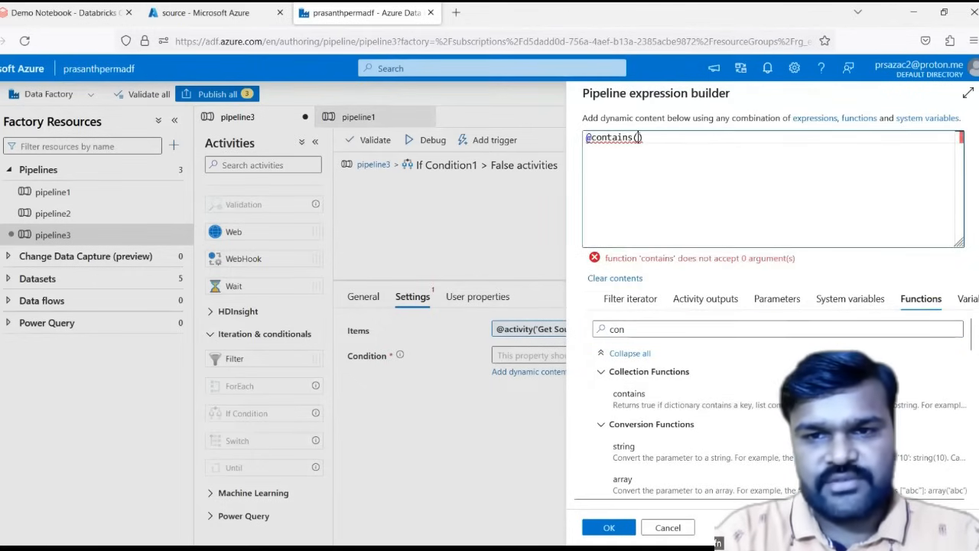
pyautogui.click(638, 137)
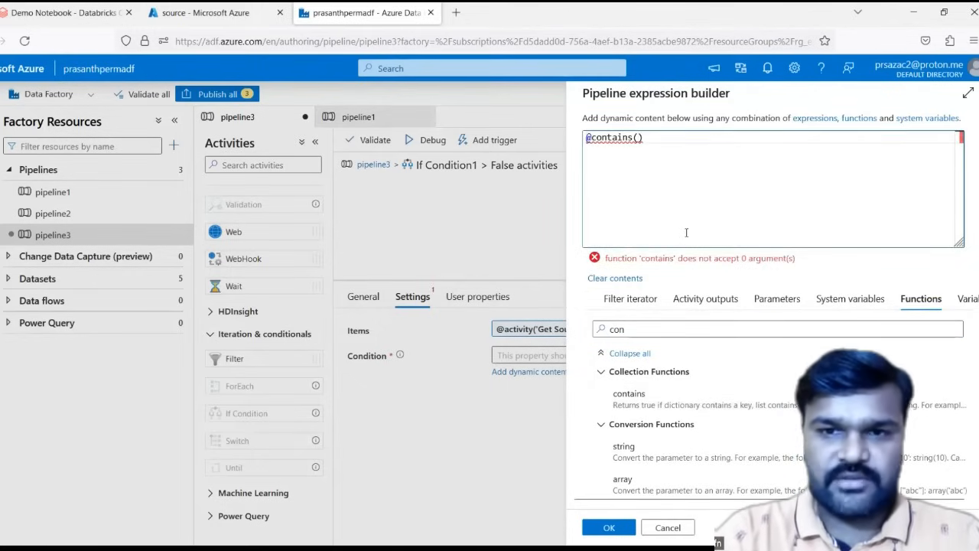
# Step: Enter activity('Get Destination file names').output.childItems as the first argument of contains, followed by a comma
pyautogui.click(689, 301)
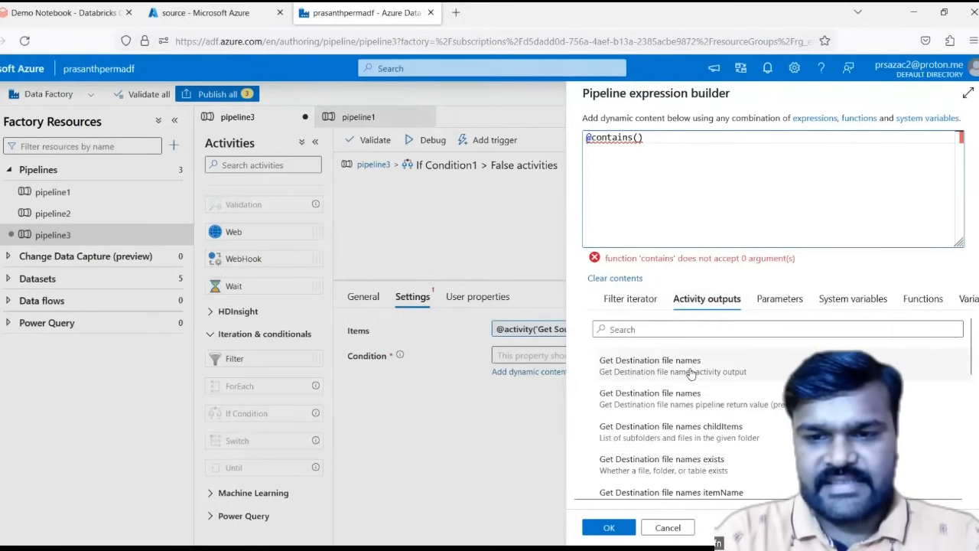
pyautogui.click(691, 373)
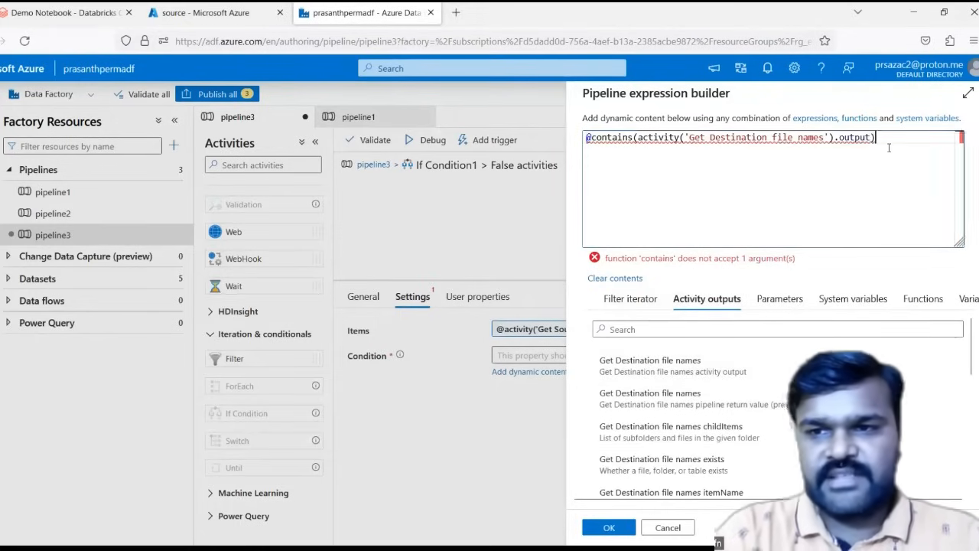
pyautogui.write('.chi')
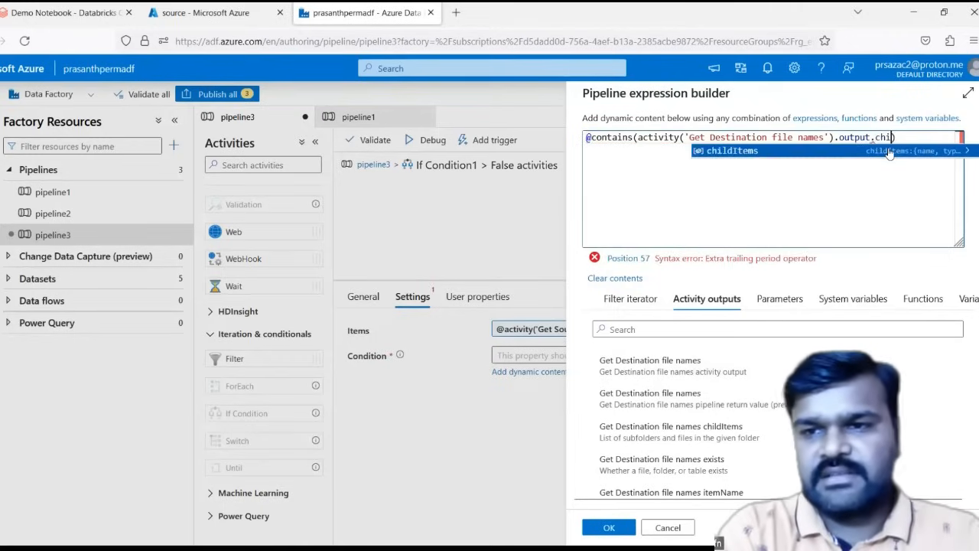
pyautogui.click(887, 150)
pyautogui.write(',')
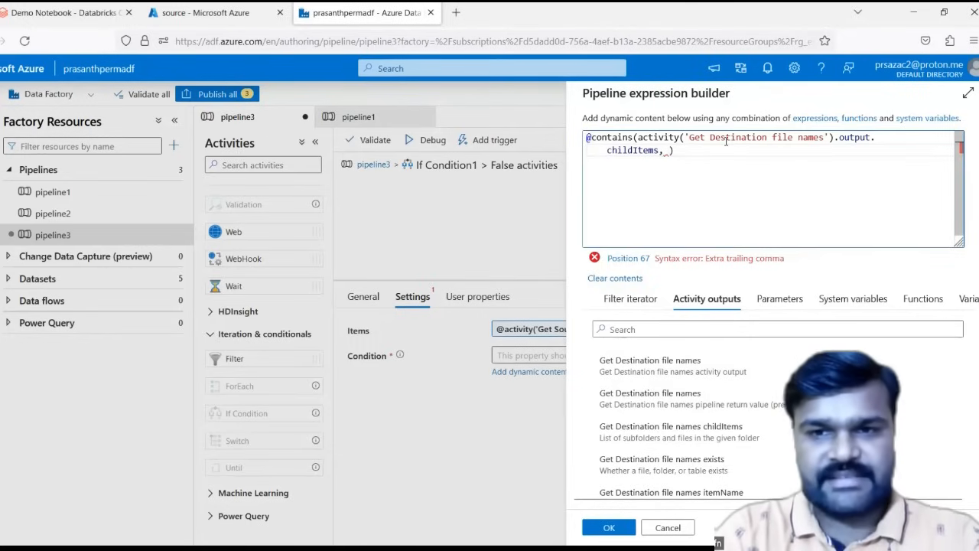
pyautogui.write('tem')
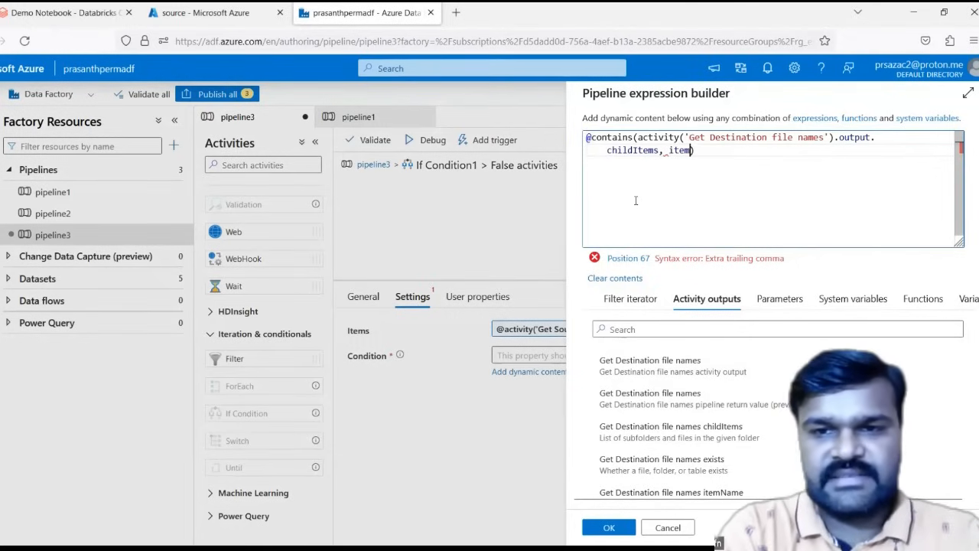
pyautogui.press('BackSpace')
pyautogui.press('BackSpace')
pyautogui.press('BackSpace')
pyautogui.press('BackSpace')
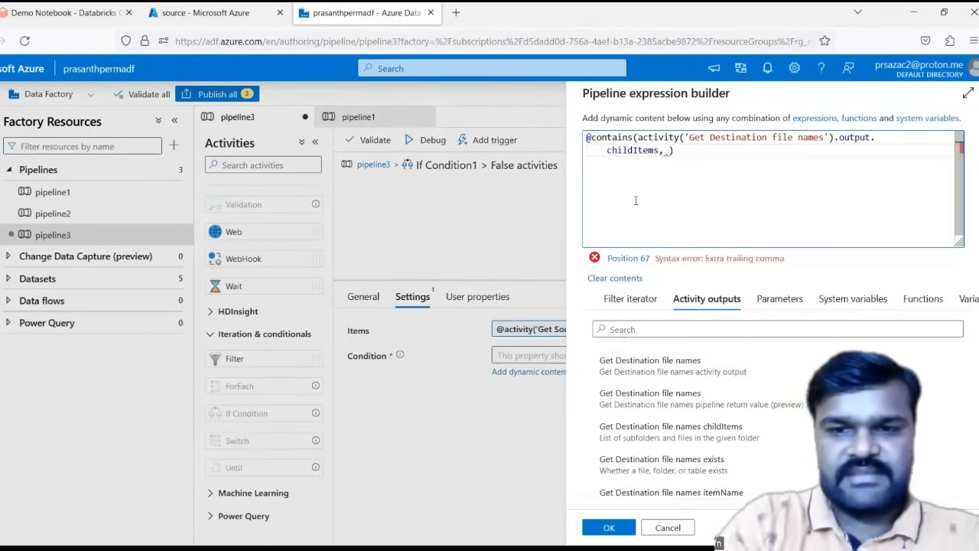
# Step: Insert the filter iterator's current item, item(), as the second argument of contains and accept the condition expression
pyautogui.click(628, 301)
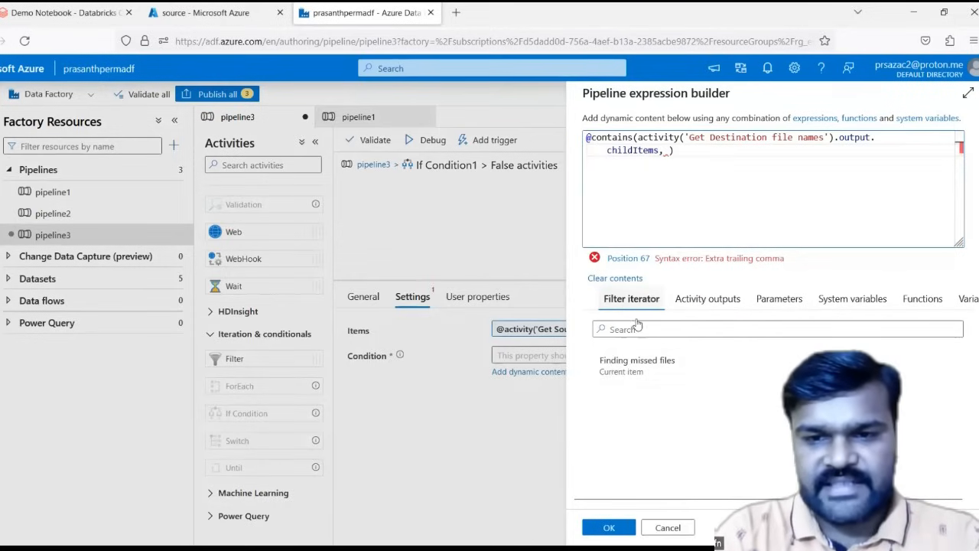
pyautogui.click(621, 364)
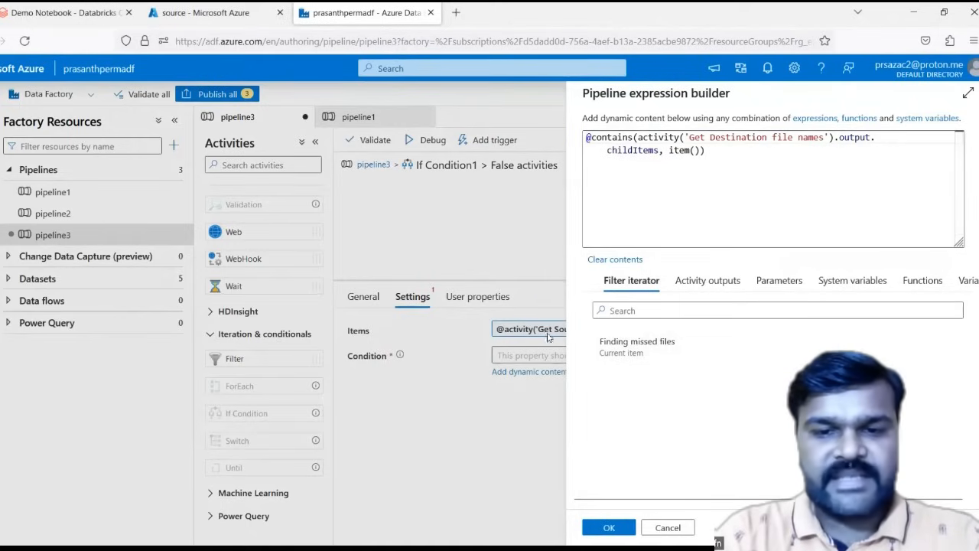
pyautogui.doubleClick(679, 152)
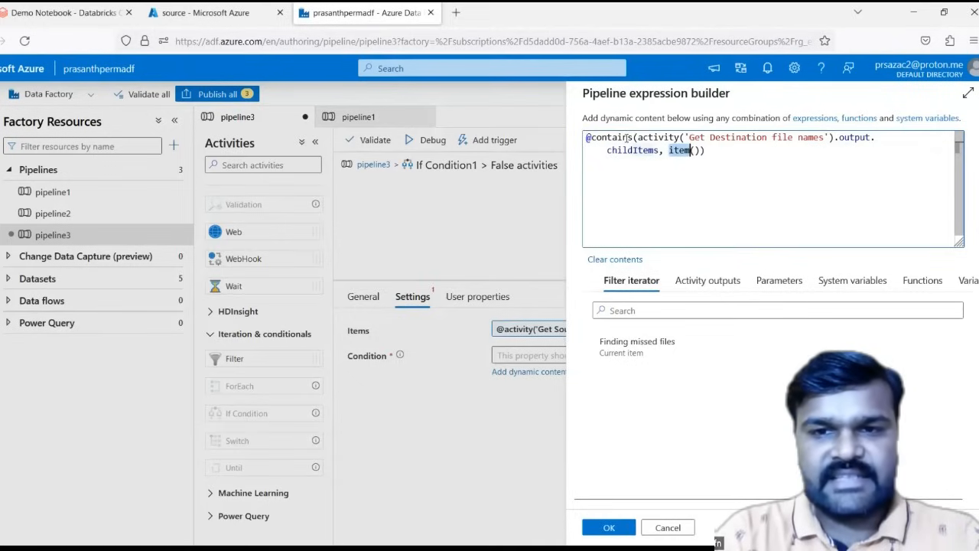
pyautogui.hotkey('ctrl', 'Home')
pyautogui.click(660, 150)
pyautogui.rightClick(659, 150)
pyautogui.click(660, 150)
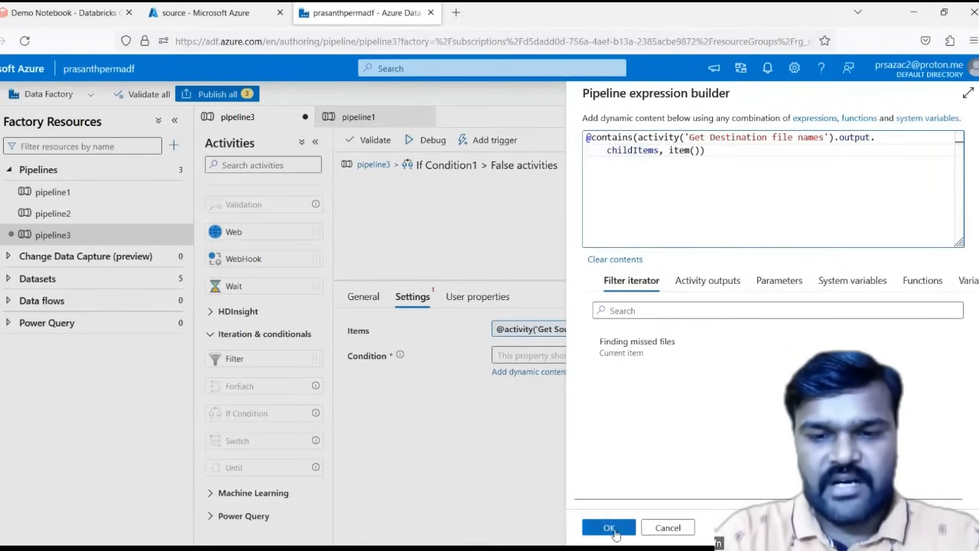
pyautogui.click(610, 528)
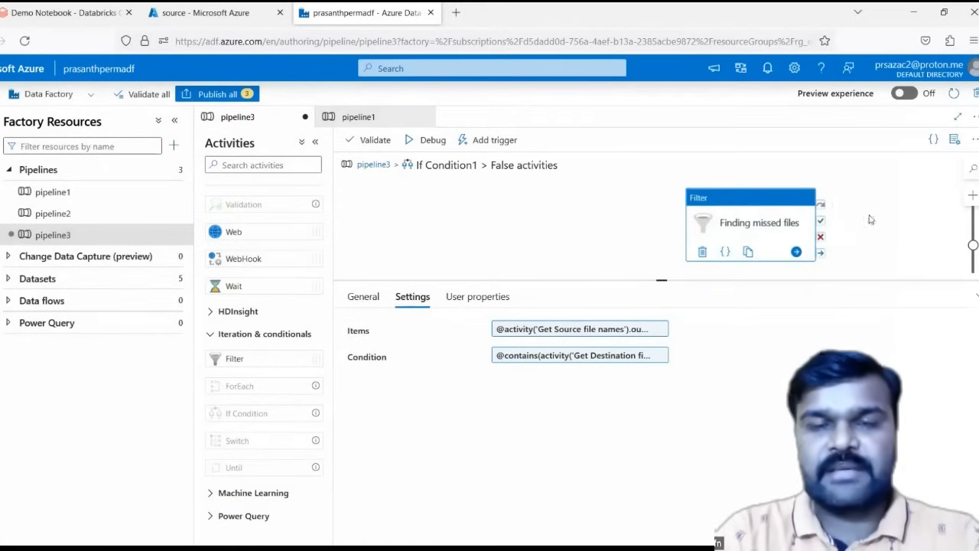
# Step: Debug pipeline3, refresh its activity runs from the main canvas, and examine the output of the Finding missed files activity
pyautogui.click(425, 144)
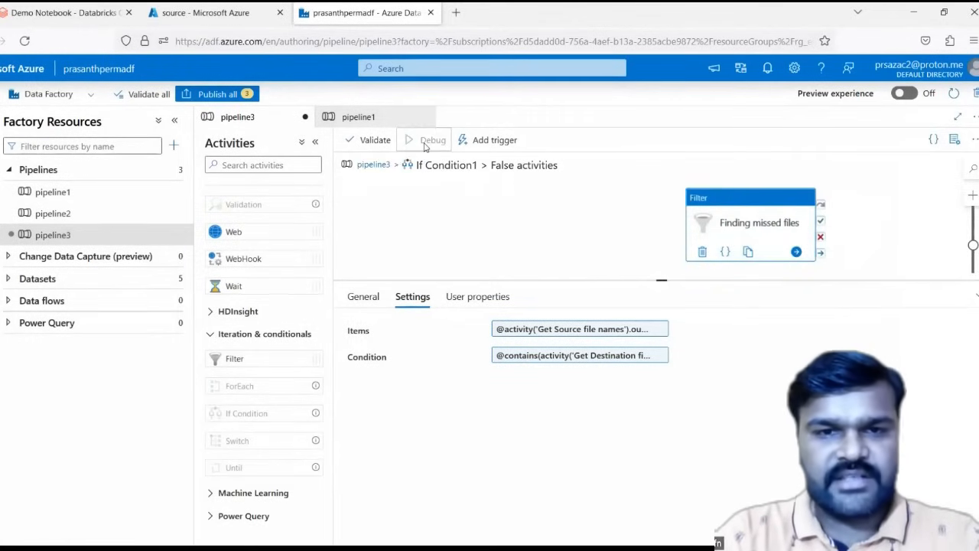
pyautogui.click(374, 165)
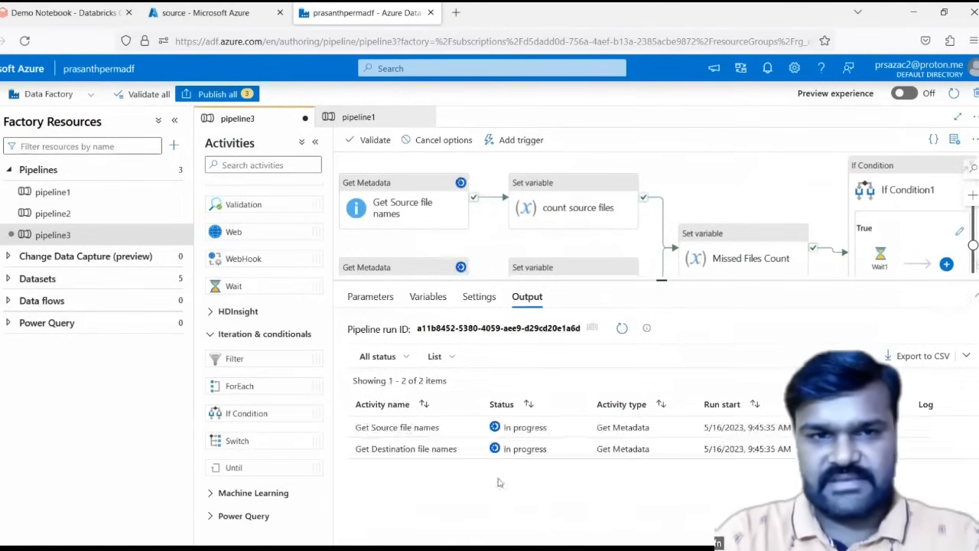
pyautogui.click(175, 120)
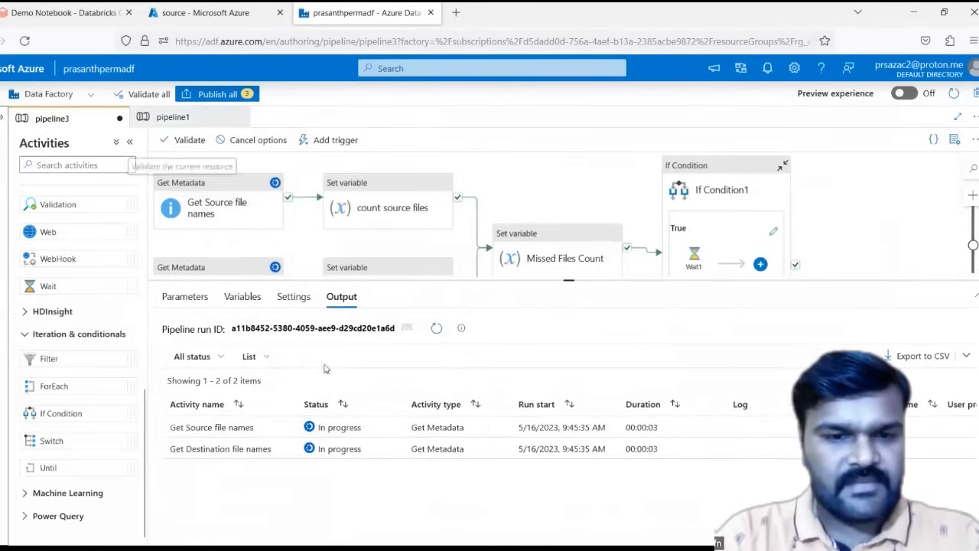
pyautogui.click(436, 329)
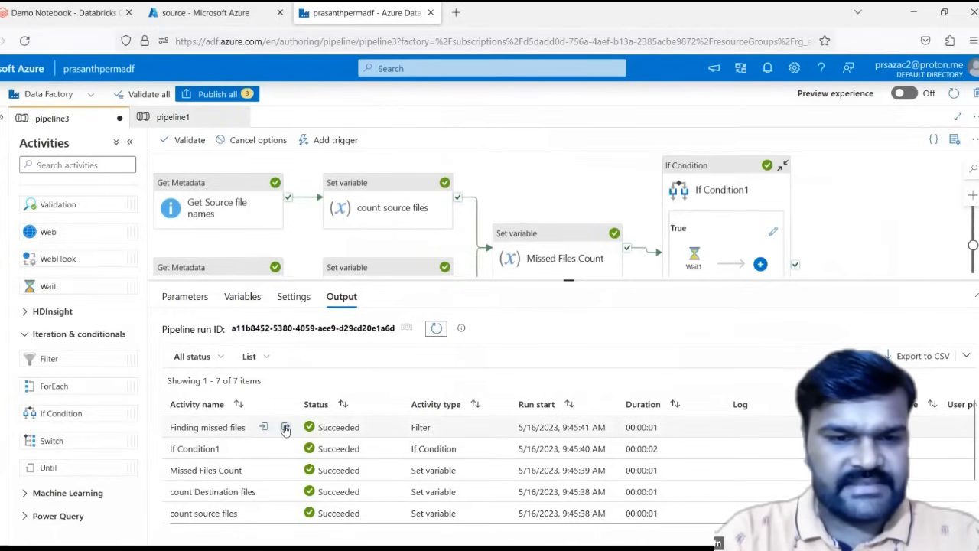
pyautogui.click(285, 427)
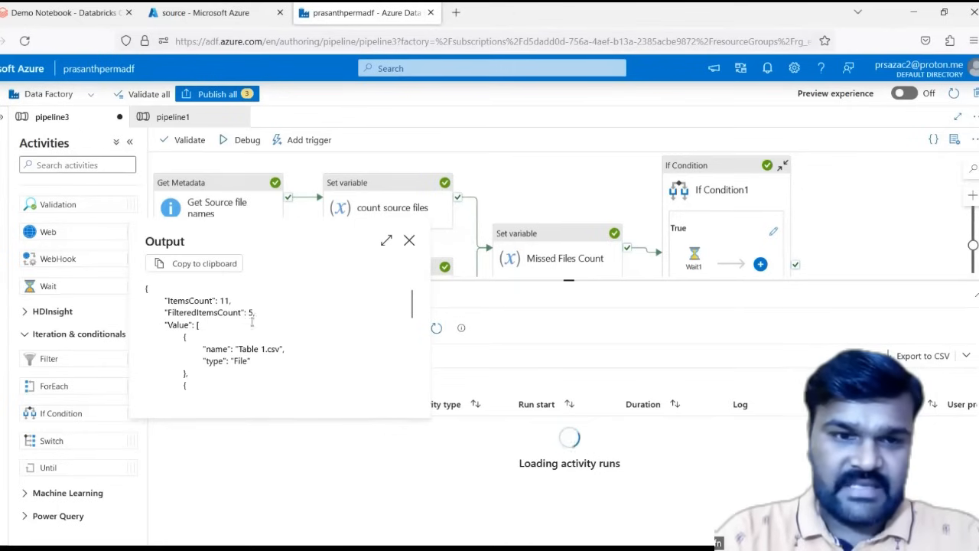
pyautogui.scroll(-10, 263, 352)
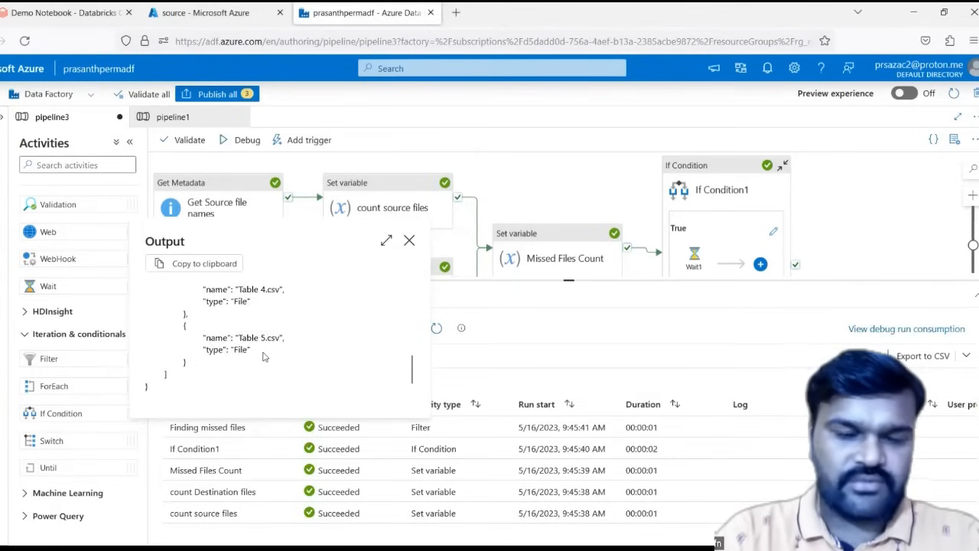
# Step: Close the Finding missed files output and select that Filter inside If Condition1's False activities
pyautogui.scroll(10, 263, 356)
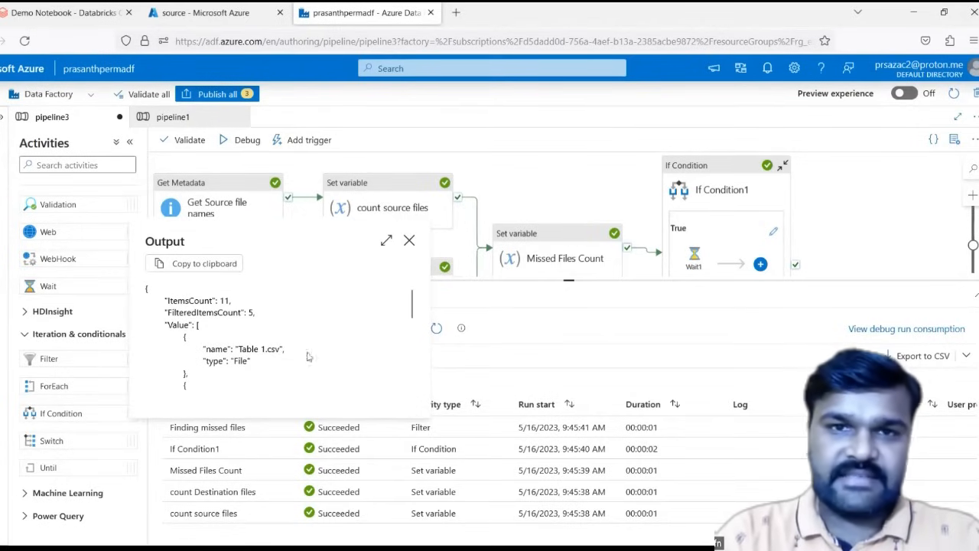
pyautogui.click(409, 240)
pyautogui.scroll(-2, 596, 256)
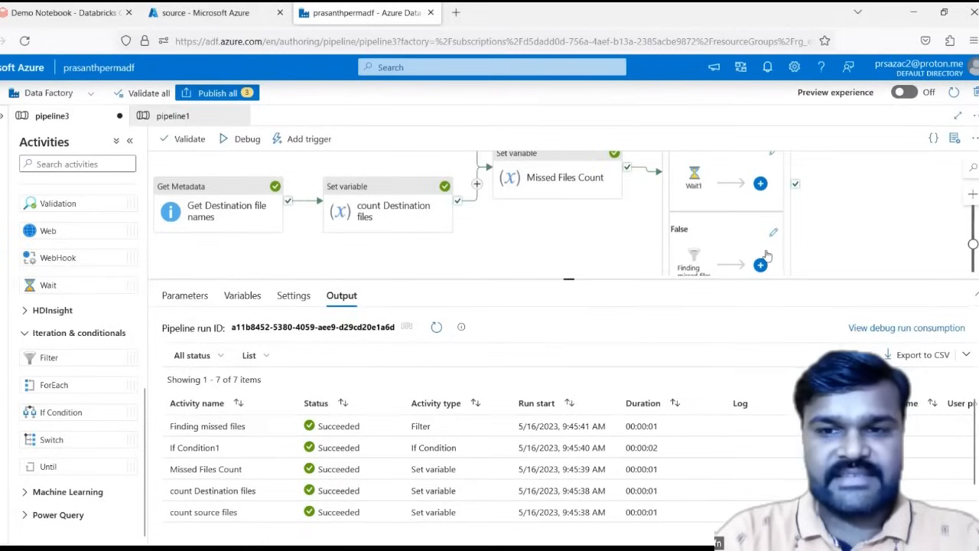
pyautogui.click(774, 232)
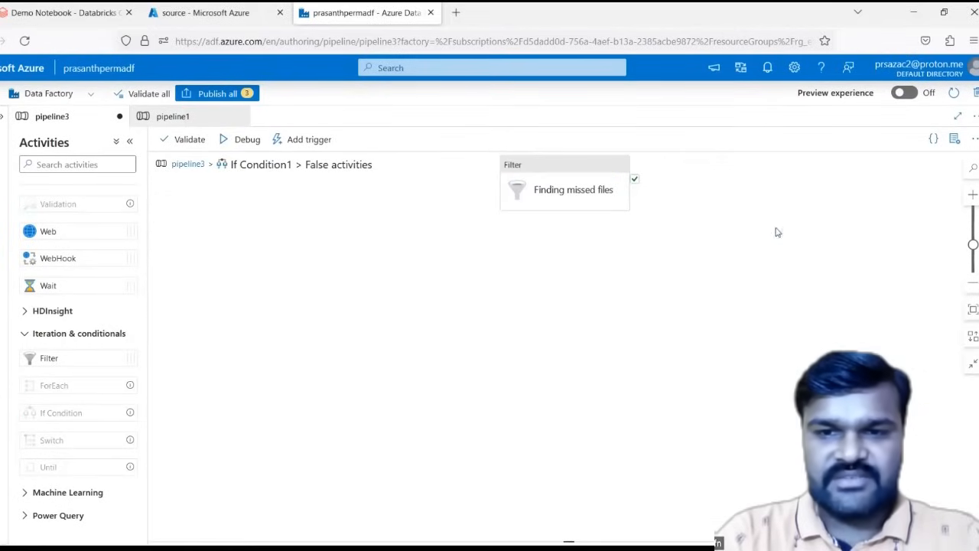
pyautogui.click(590, 172)
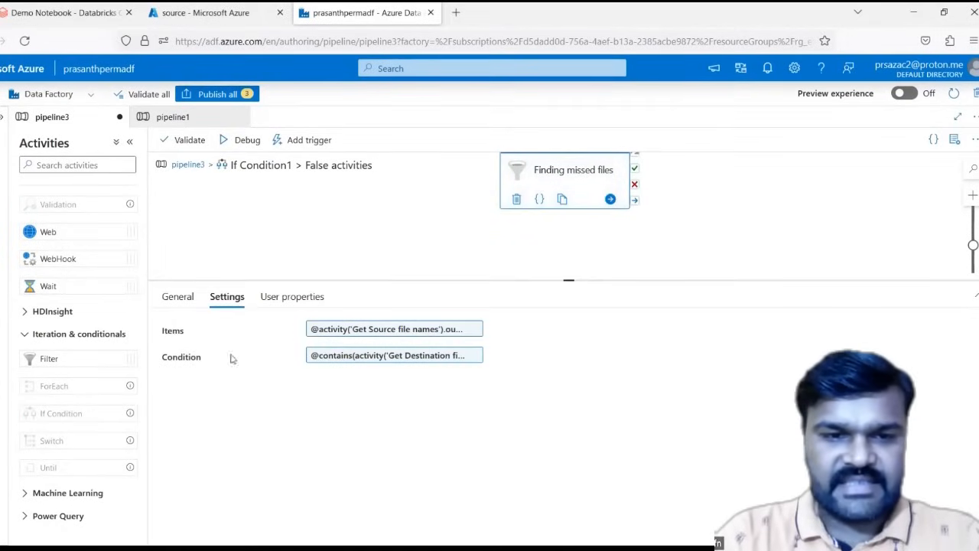
pyautogui.click(353, 359)
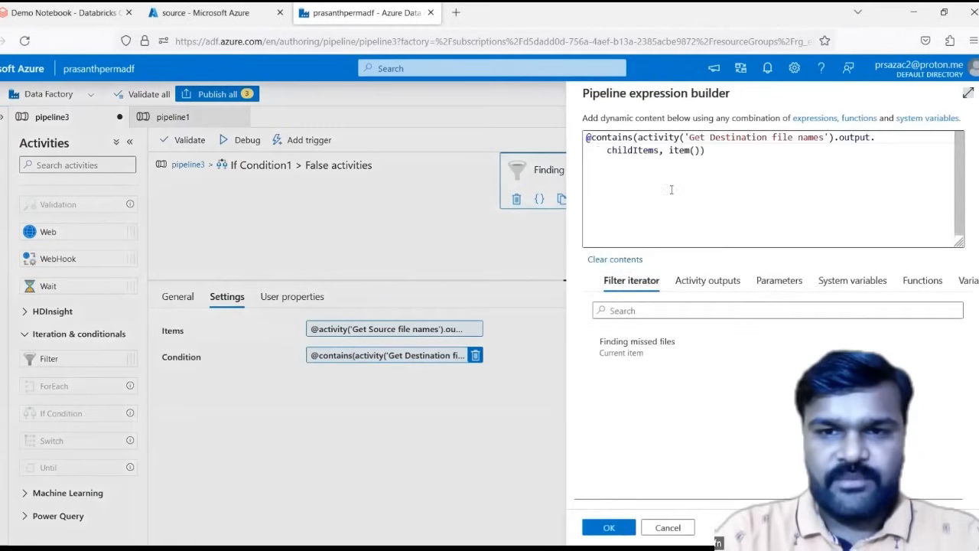
pyautogui.moveTo(587, 138); pyautogui.dragTo(717, 154)
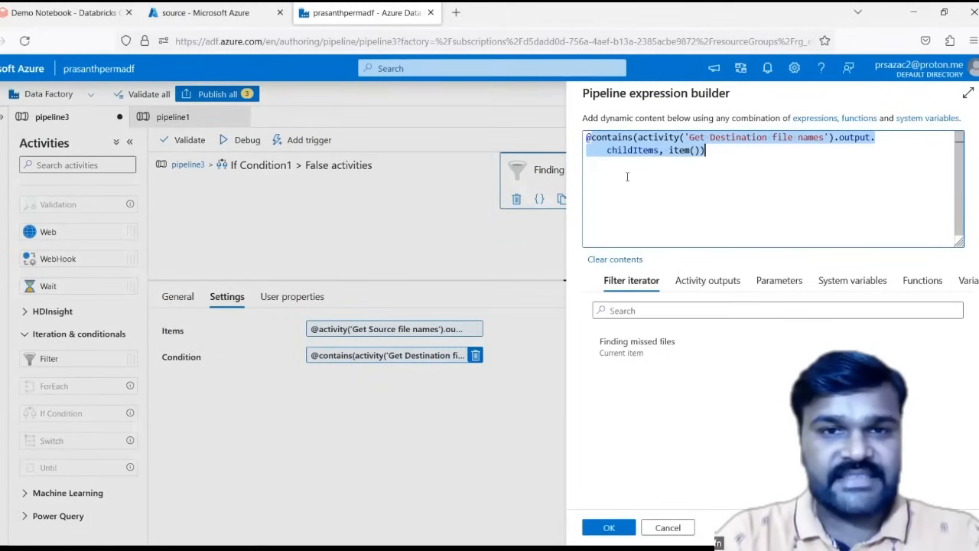
pyautogui.click(591, 143)
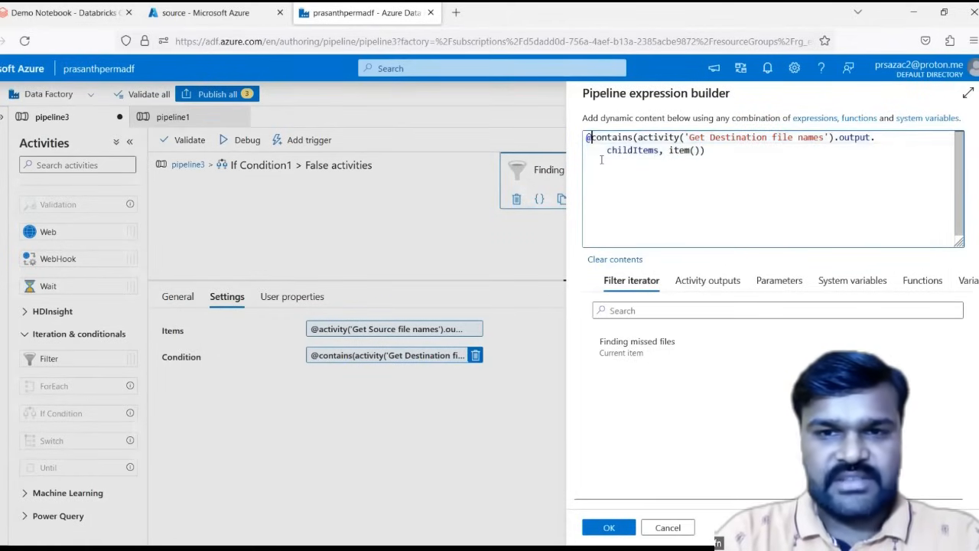
pyautogui.write('not(')
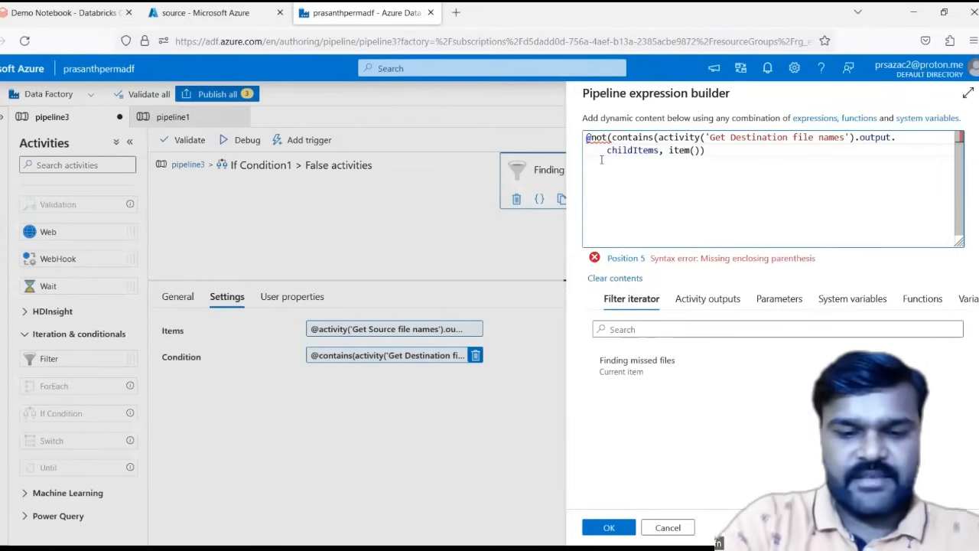
pyautogui.hotkey('ctrl', 'End')
pyautogui.write(')')
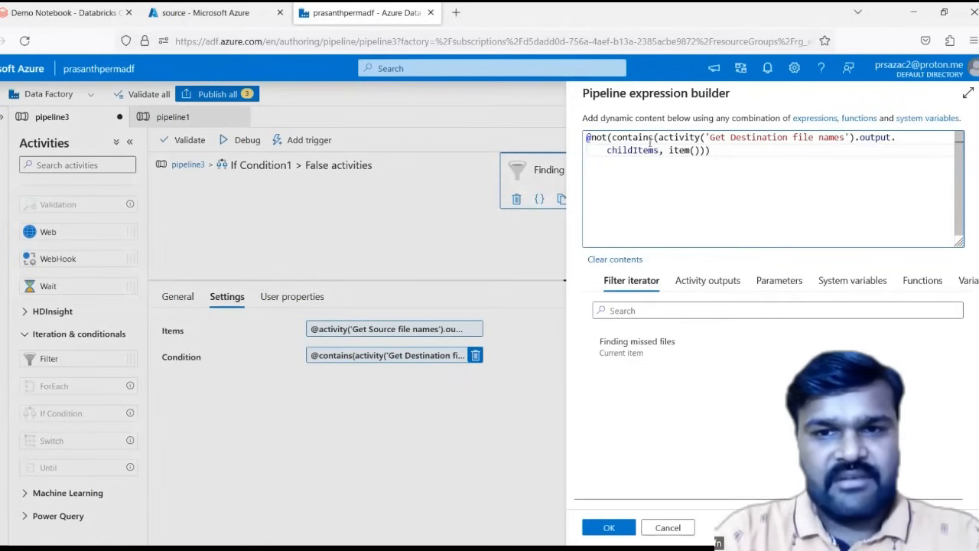
pyautogui.moveTo(617, 140); pyautogui.dragTo(699, 150)
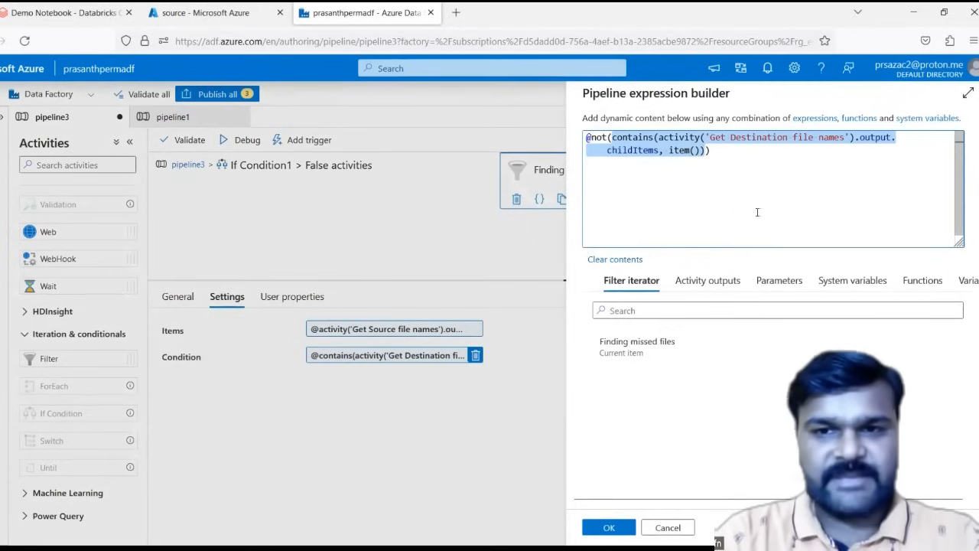
pyautogui.click(598, 530)
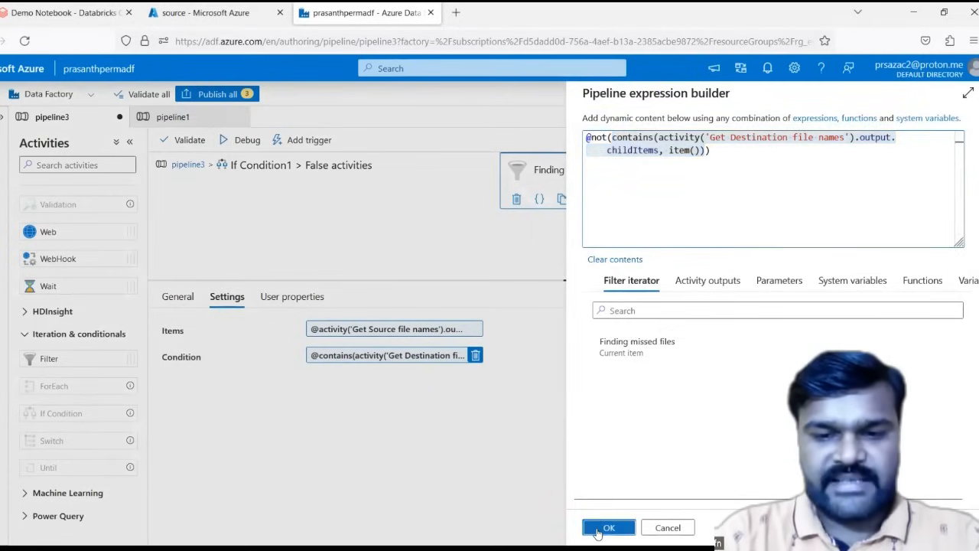
# Step: Debug pipeline3, refresh its activity runs from the main canvas, and examine the filtered files in the Finding missed files output
pyautogui.click(240, 143)
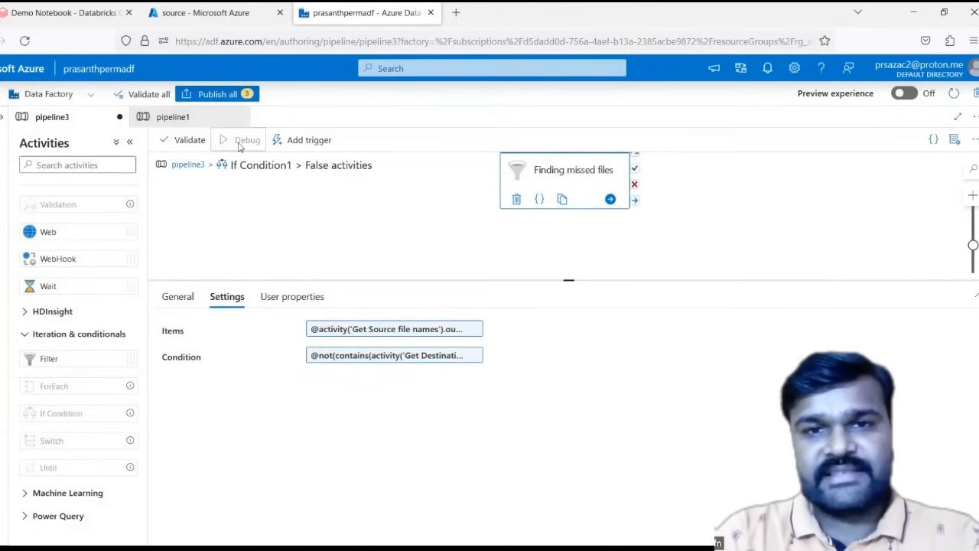
pyautogui.click(190, 165)
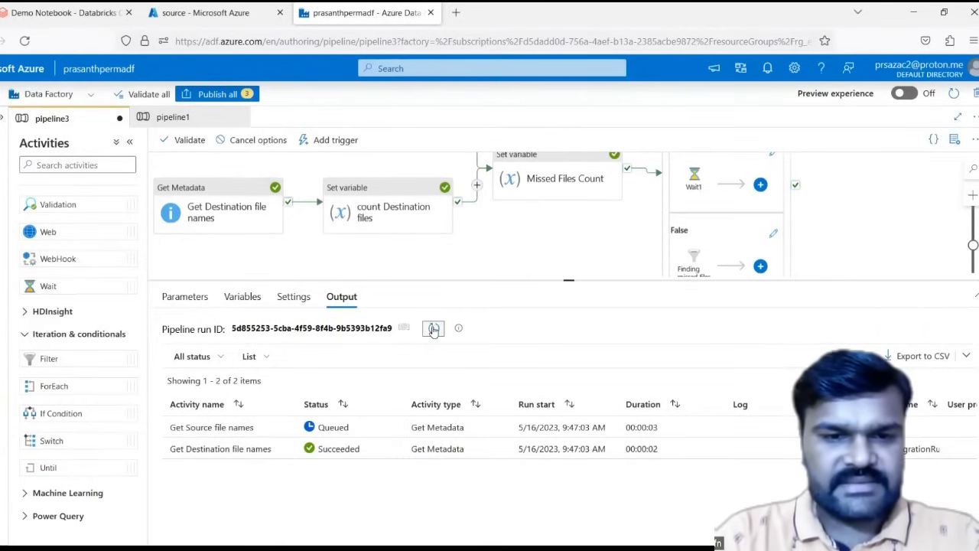
pyautogui.click(433, 329)
pyautogui.click(434, 329)
pyautogui.click(434, 332)
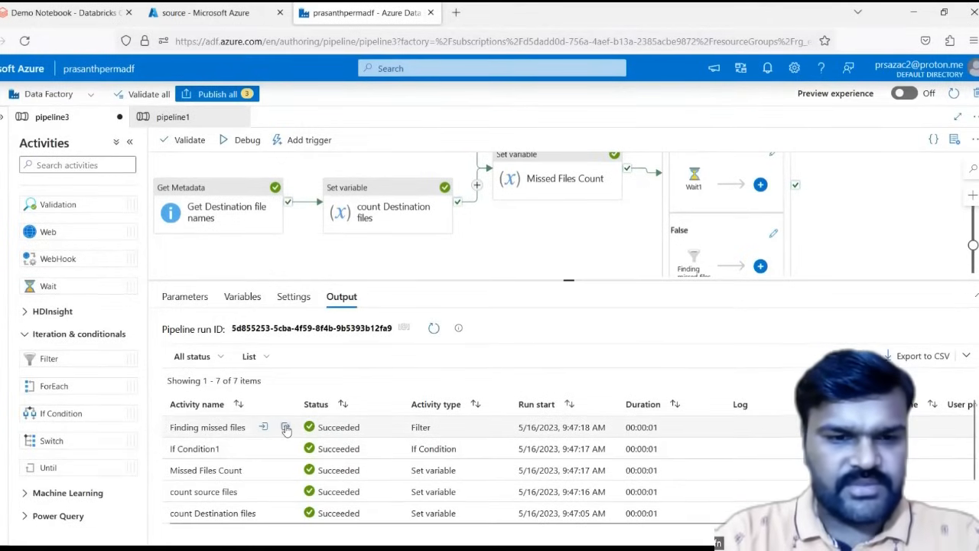
pyautogui.click(285, 427)
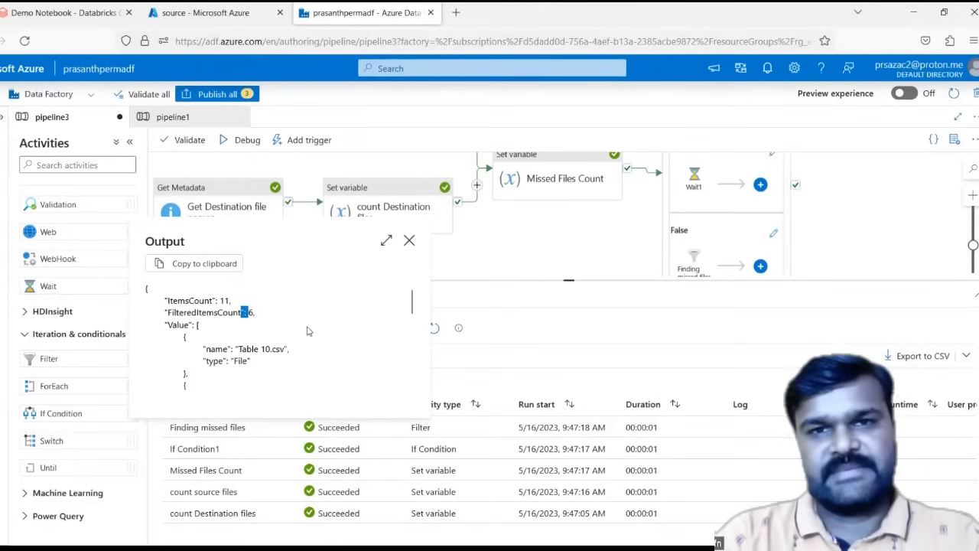
pyautogui.scroll(-5, 269, 352)
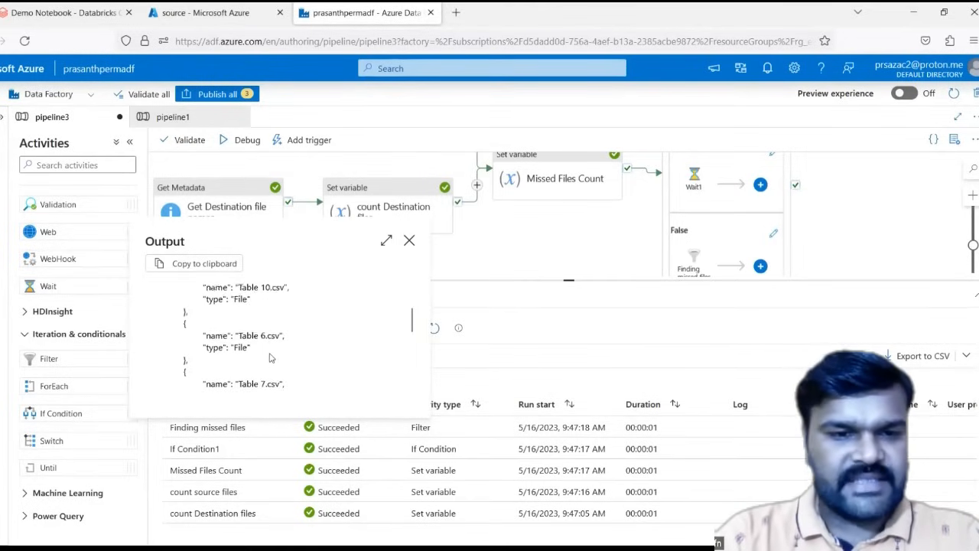
pyautogui.scroll(-2, 269, 356)
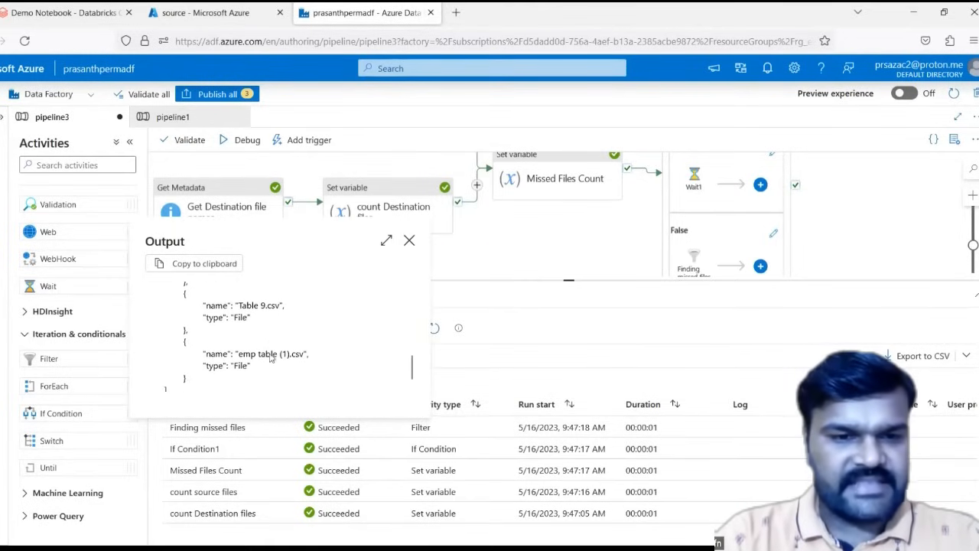
# Step: Check the file lists of the source and destination containers in the Azure portal, and return to Data Factory
pyautogui.hotkey('ctrl', 'Tab')
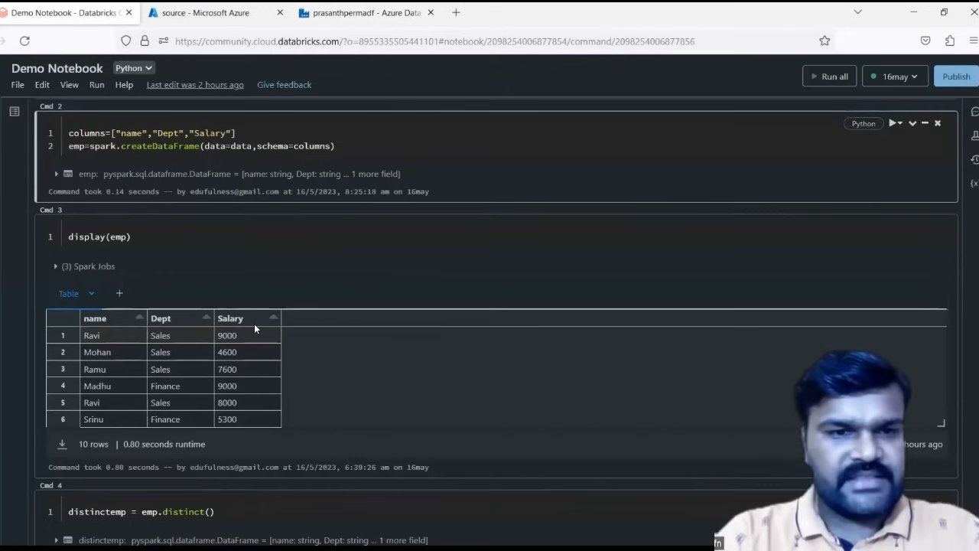
pyautogui.hotkey('ctrl', 'Tab')
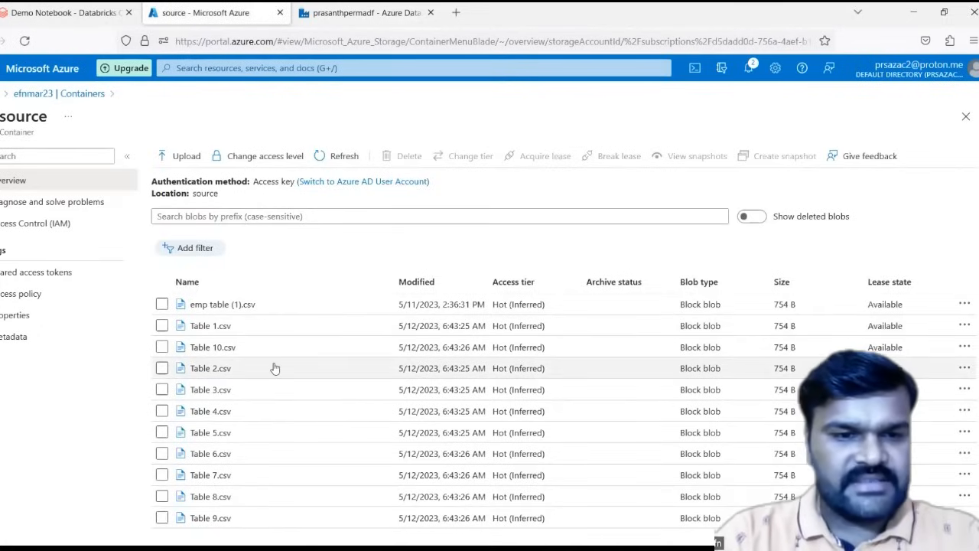
pyautogui.click(88, 95)
pyautogui.click(193, 270)
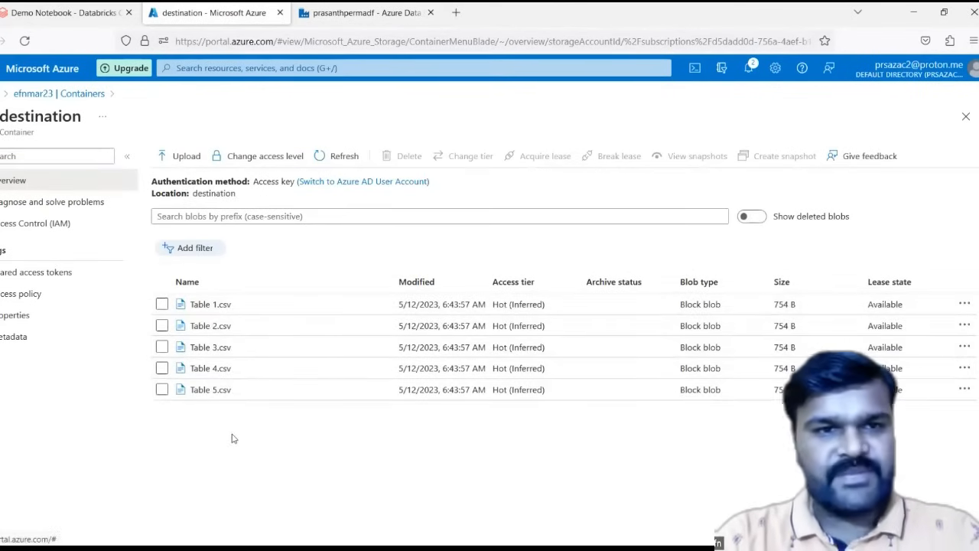
pyautogui.hotkey('ctrl', 'Tab')
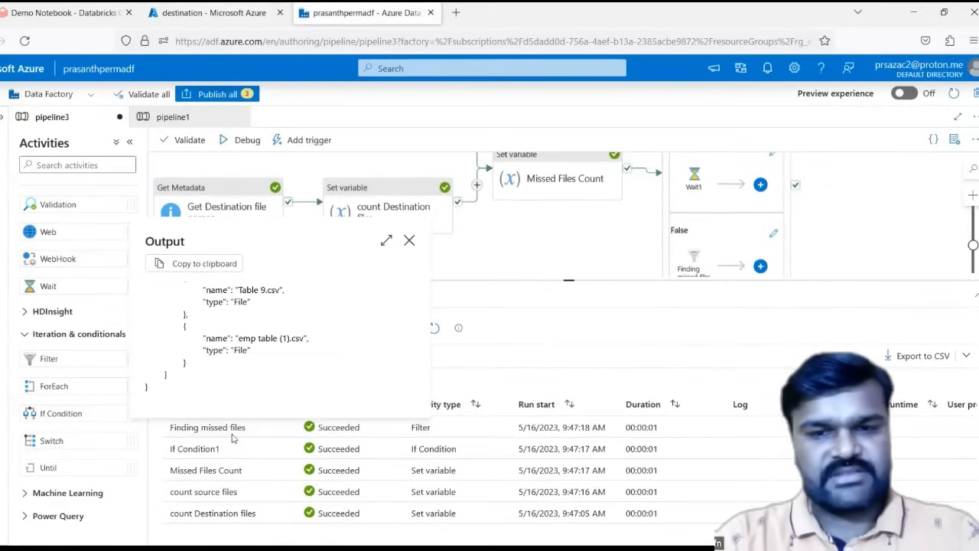
# Step: Enlarge the canvas area, and review the Value array in the Finding missed files output once more
pyautogui.click(407, 241)
pyautogui.moveTo(569, 282); pyautogui.dragTo(576, 324)
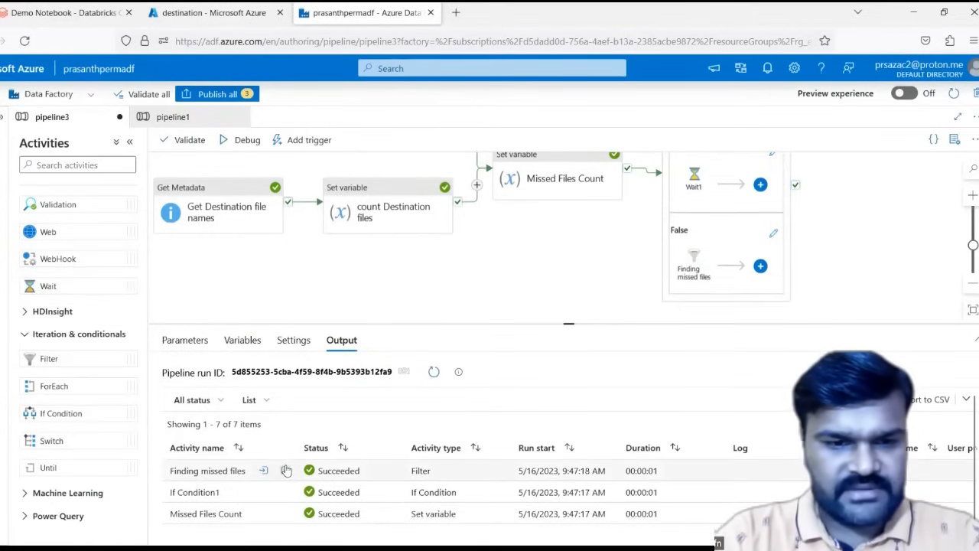
pyautogui.click(286, 470)
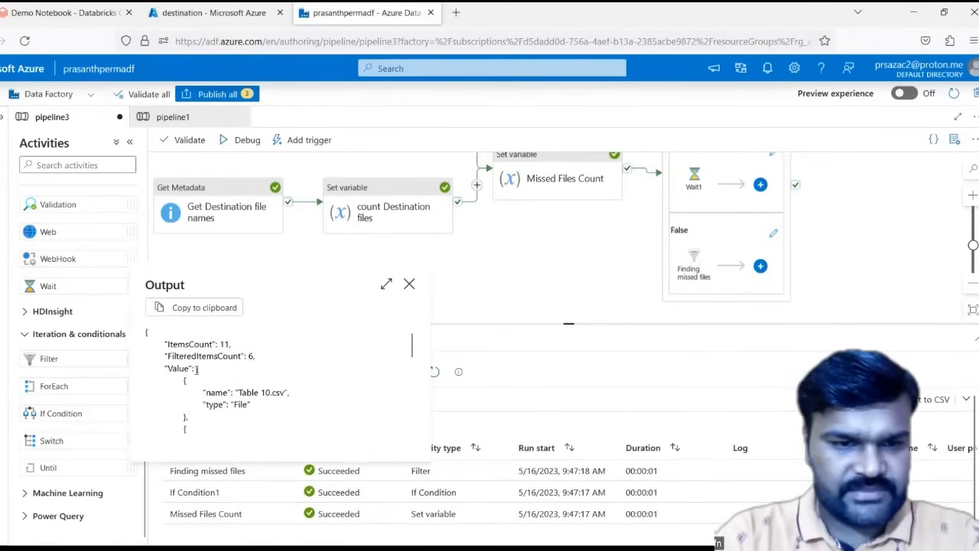
pyautogui.moveTo(201, 383)
pyautogui.mouseDown()
pyautogui.moveTo(210, 433)
pyautogui.moveTo(203, 417)
pyautogui.moveTo(229, 359)
pyautogui.moveTo(211, 336)
pyautogui.moveTo(201, 379)
pyautogui.mouseUp()
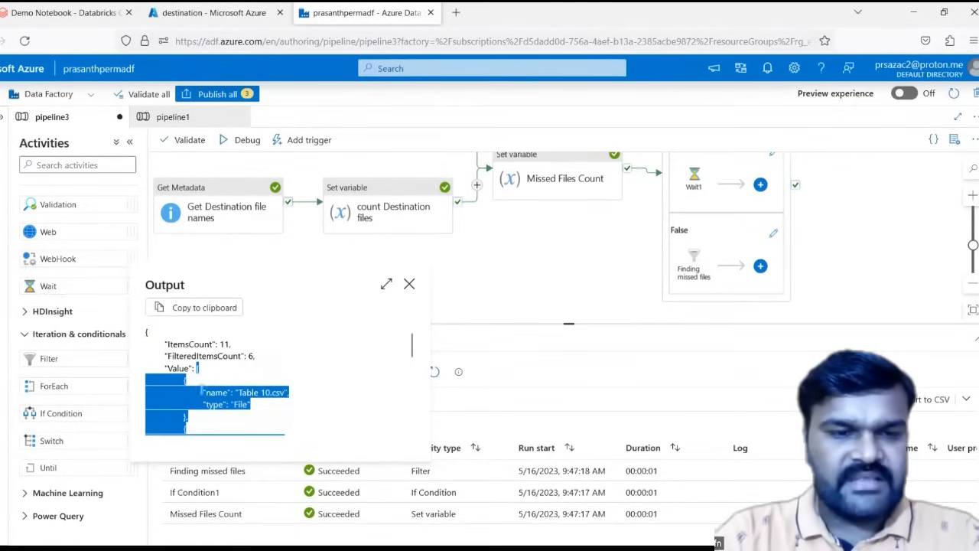
pyautogui.click(409, 284)
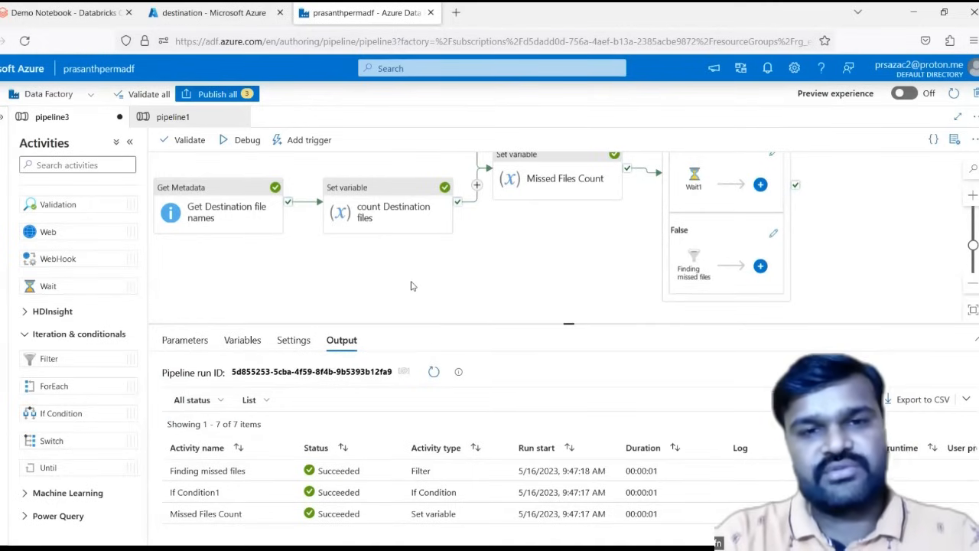
# Step: Open If Condition1's False activities, look through the available activities, and create a new pipeline in the factory
pyautogui.click(774, 234)
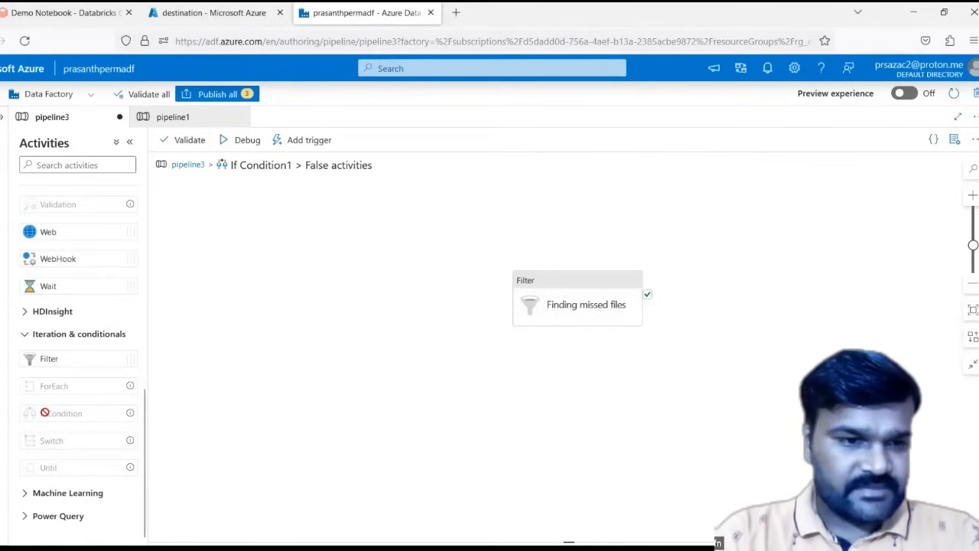
pyautogui.scroll(-2, 45, 412)
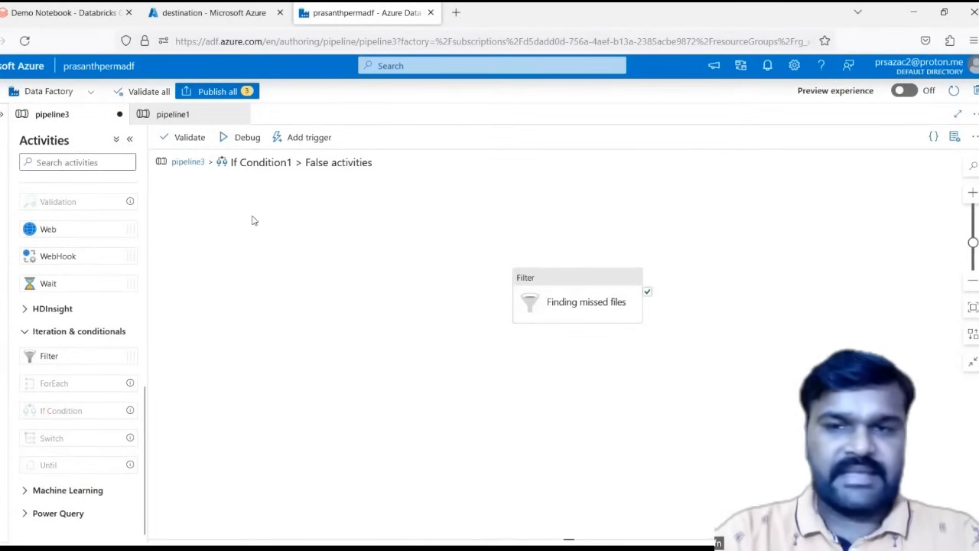
pyautogui.scroll(5, 53, 290)
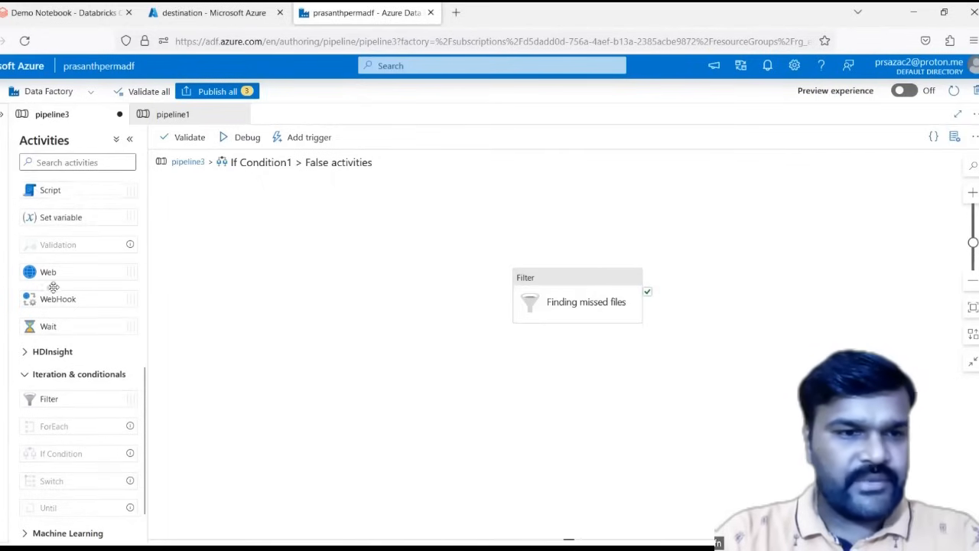
pyautogui.scroll(2, 73, 228)
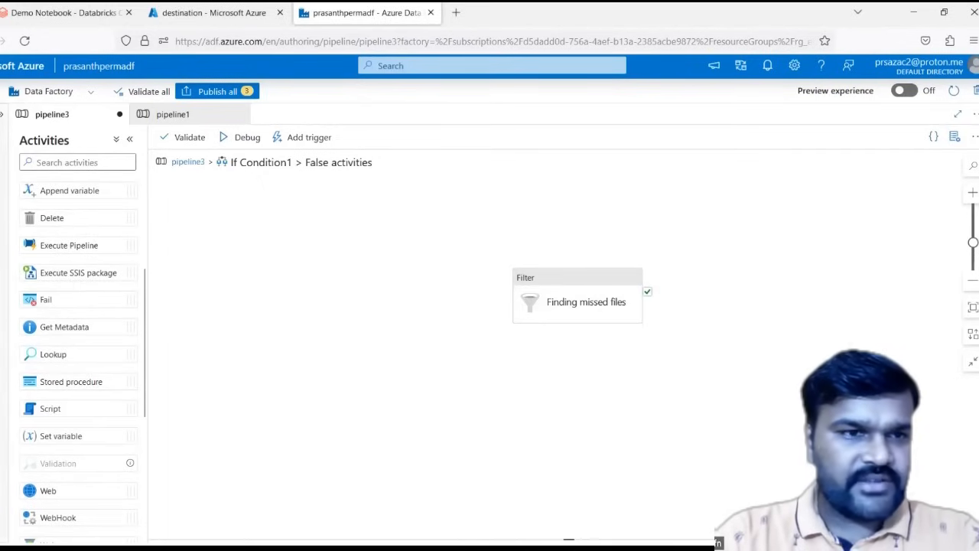
pyautogui.click(4, 153)
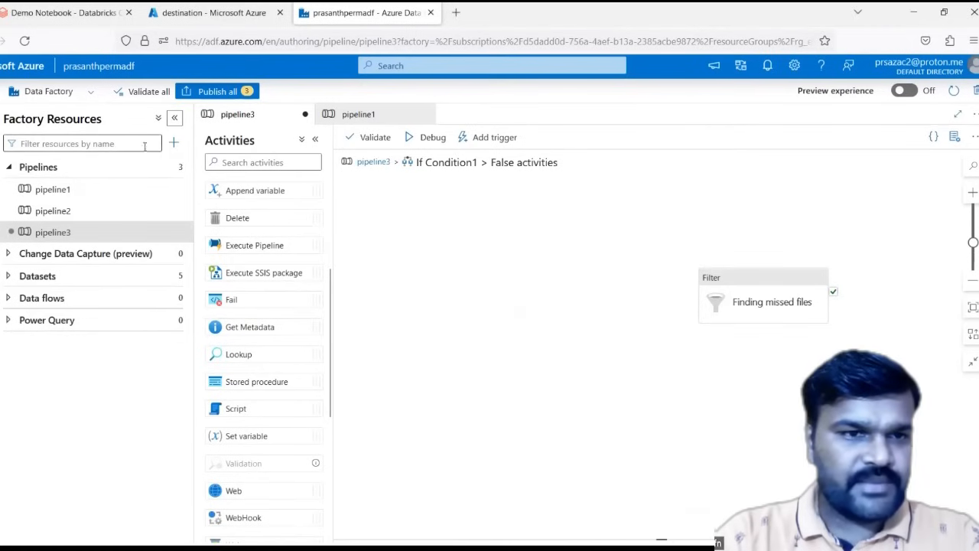
pyautogui.click(179, 166)
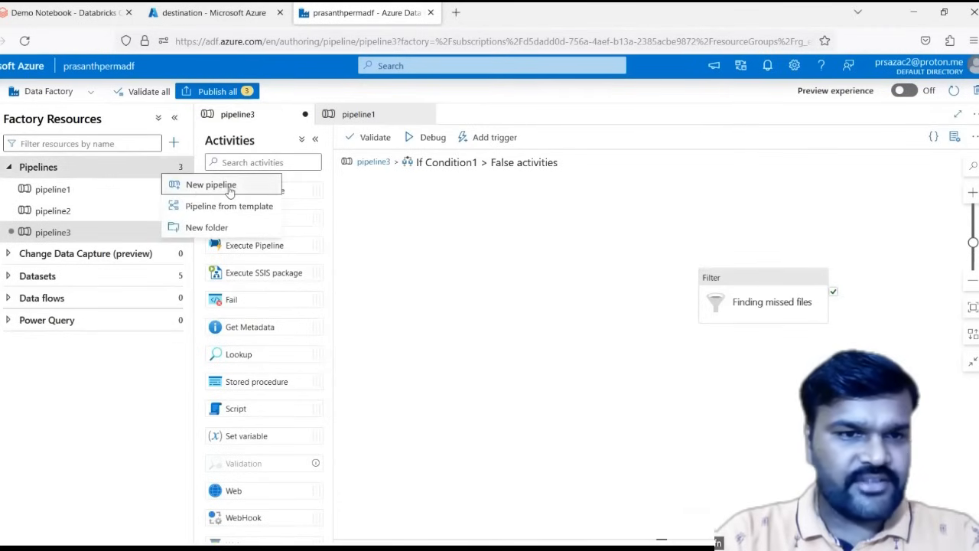
pyautogui.click(229, 188)
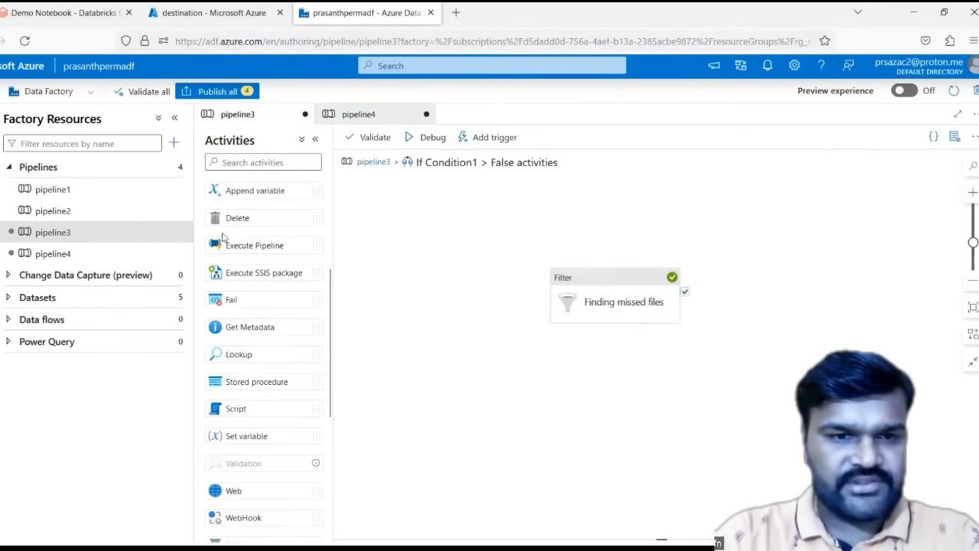
# Step: Add an Execute Pipeline activity to the False activities, connect it on success after Finding missed files, and open its settings
pyautogui.moveTo(234, 249); pyautogui.dragTo(780, 286)
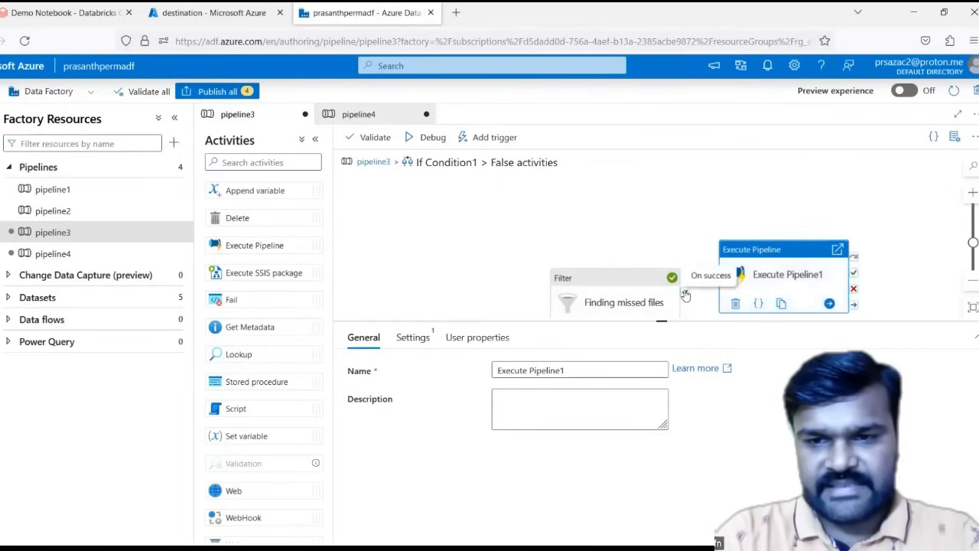
pyautogui.moveTo(685, 292); pyautogui.dragTo(736, 289)
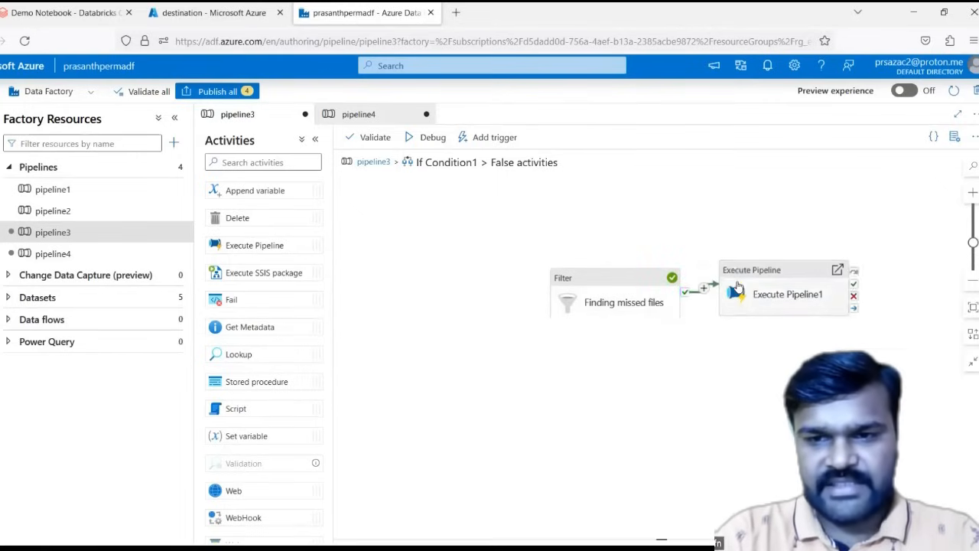
pyautogui.click(780, 291)
pyautogui.click(413, 337)
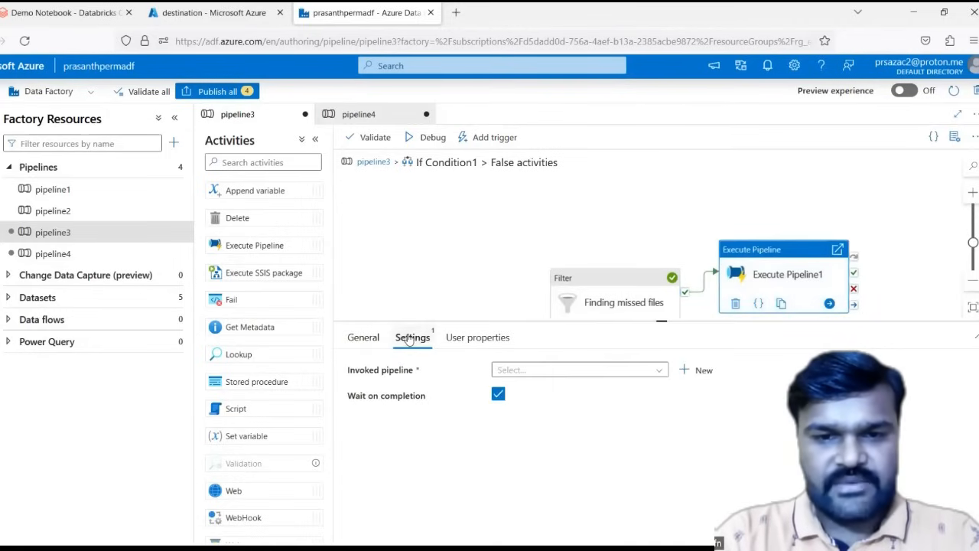
# Step: Set pipeline4 as the invoked pipeline of the Execute Pipeline1 activity
pyautogui.click(547, 368)
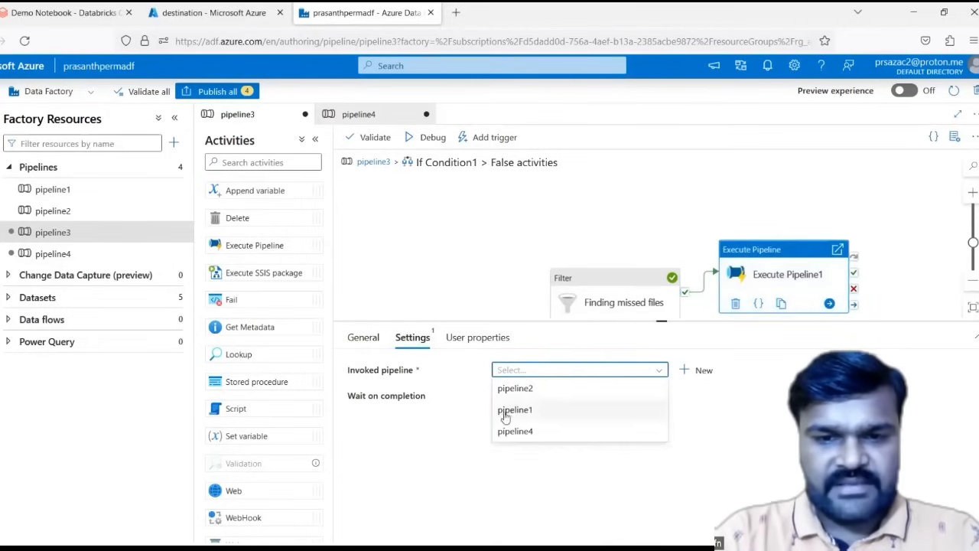
pyautogui.click(527, 433)
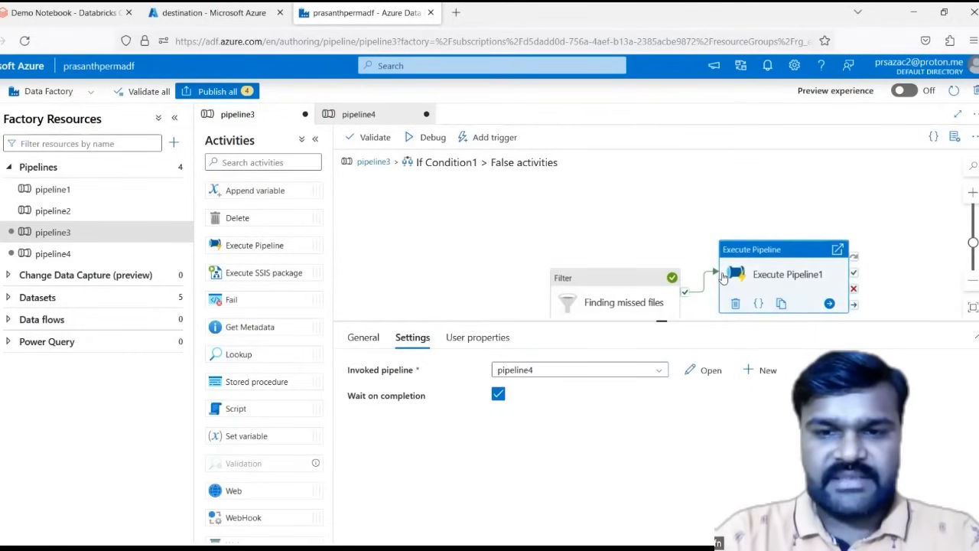
pyautogui.scroll(-1, 619, 251)
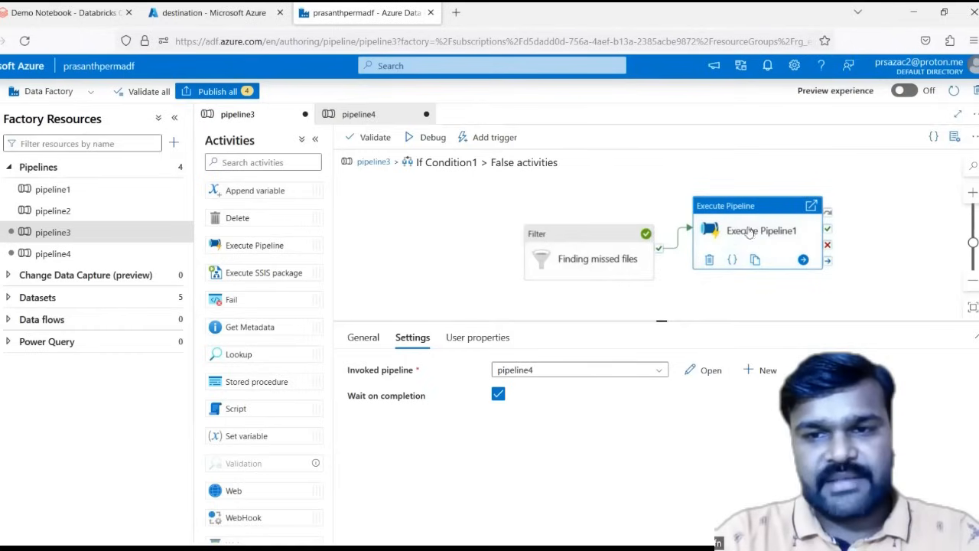
# Step: Add a parameter named MissedFilesNames of type Array to pipeline4
pyautogui.click(358, 116)
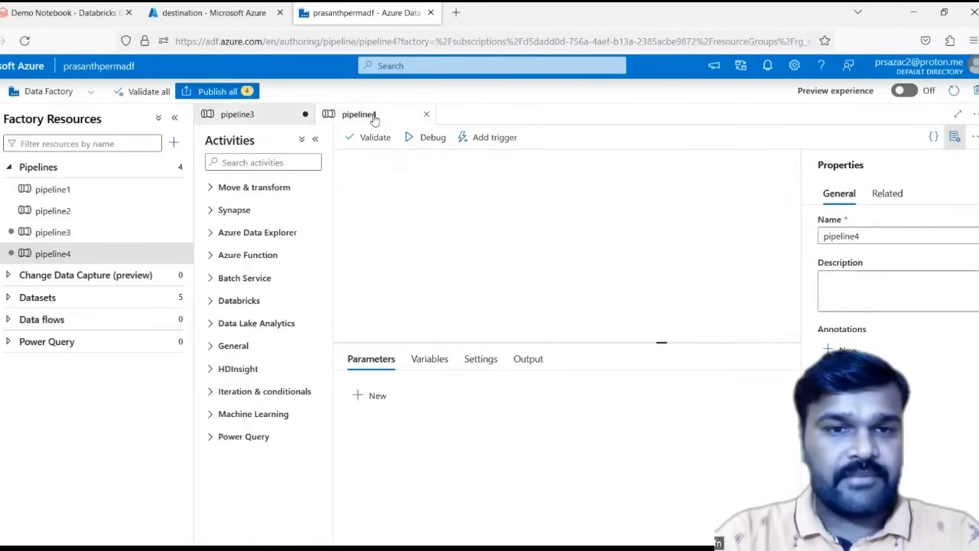
pyautogui.click(373, 397)
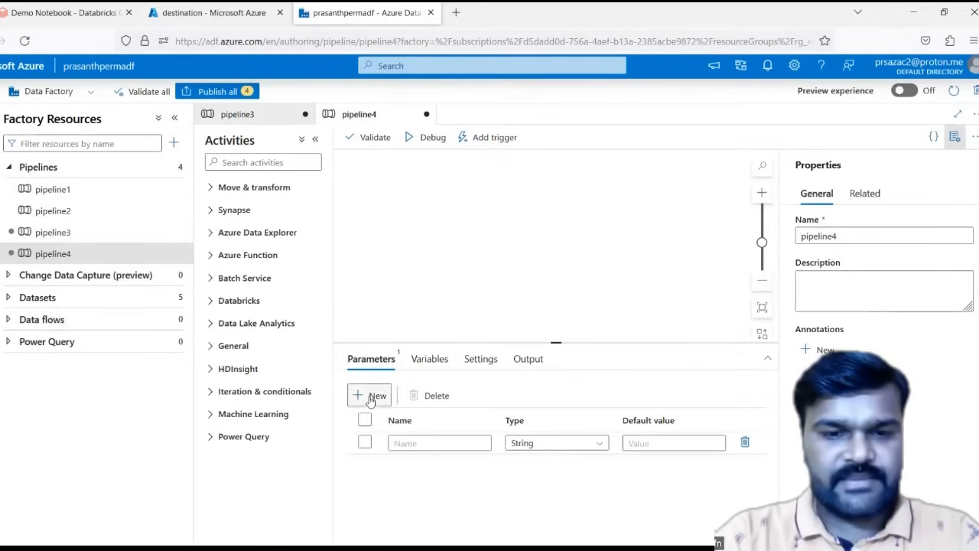
pyautogui.click(426, 442)
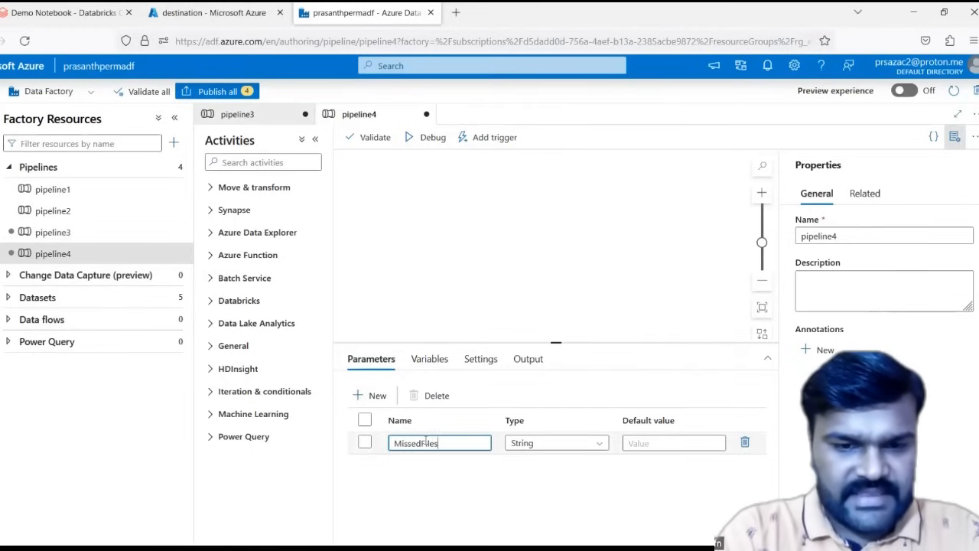
pyautogui.write('MissedFilesNames')
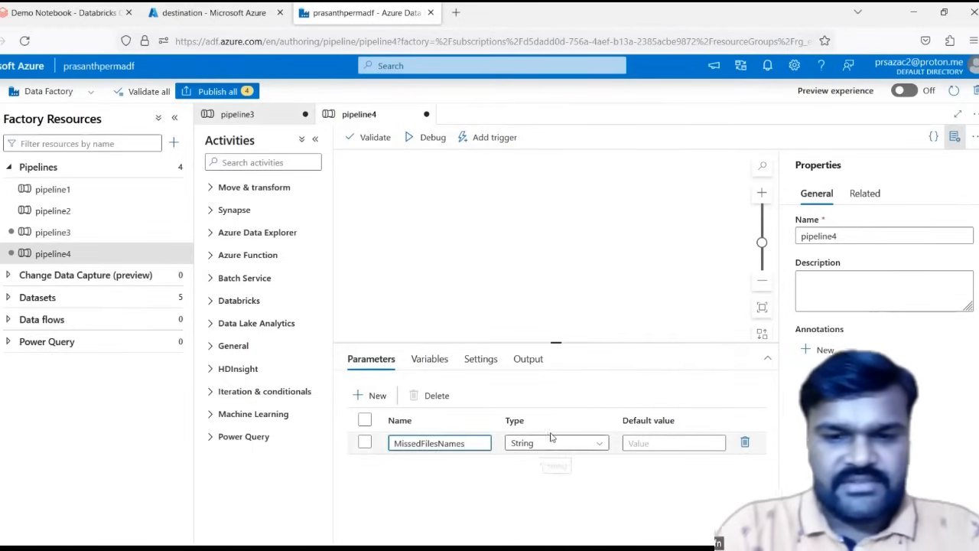
pyautogui.click(557, 442)
pyautogui.scroll(-3, 532, 512)
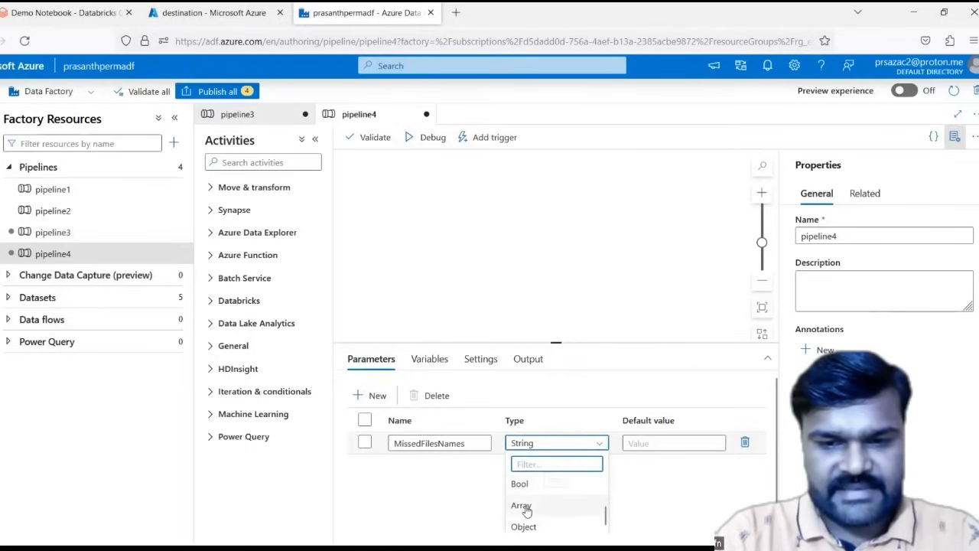
pyautogui.click(523, 507)
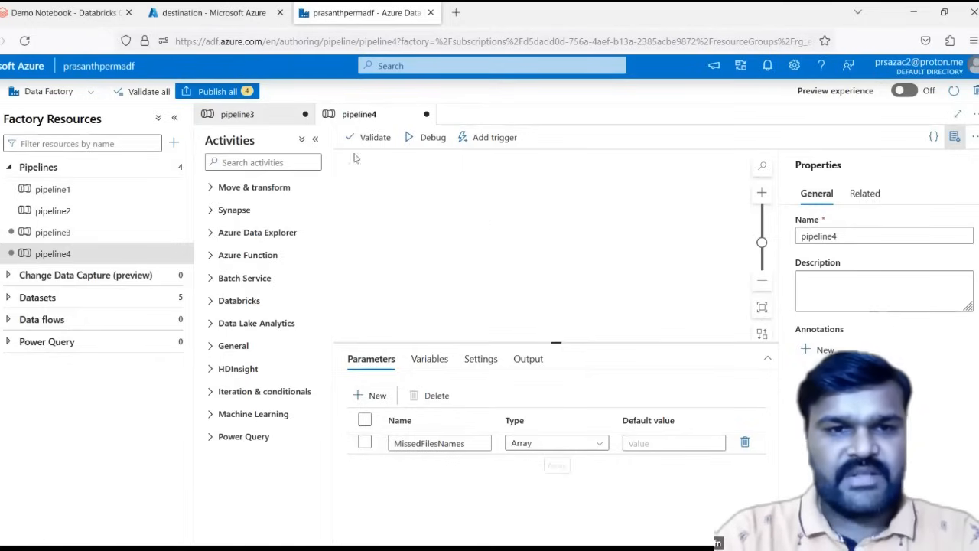
# Step: Return to pipeline3's main canvas and check the Value array in the Finding missed files debug output
pyautogui.click(249, 117)
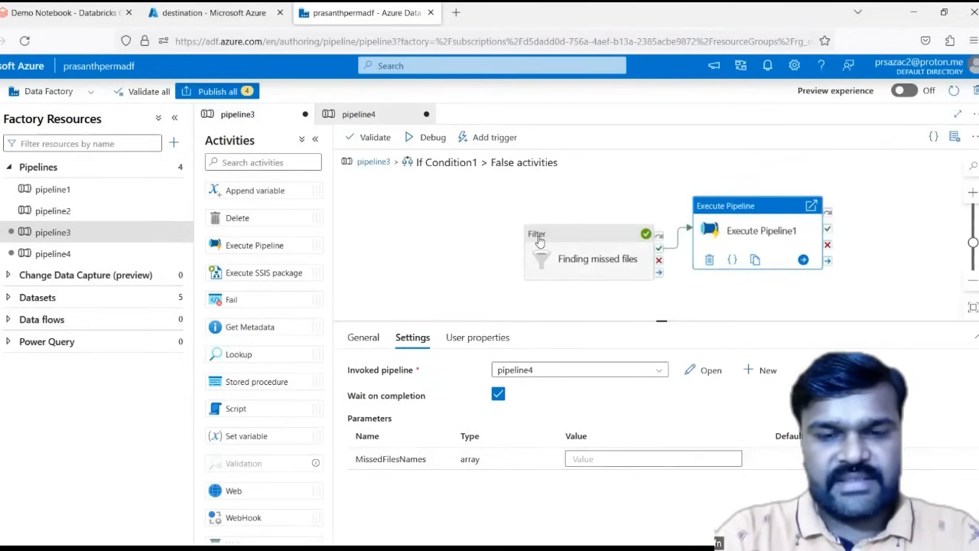
pyautogui.click(383, 164)
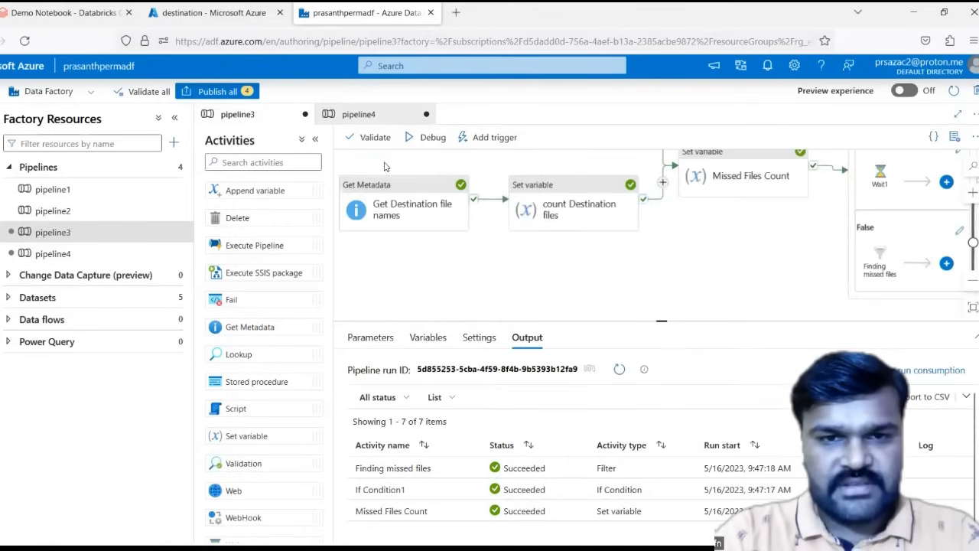
pyautogui.click(474, 469)
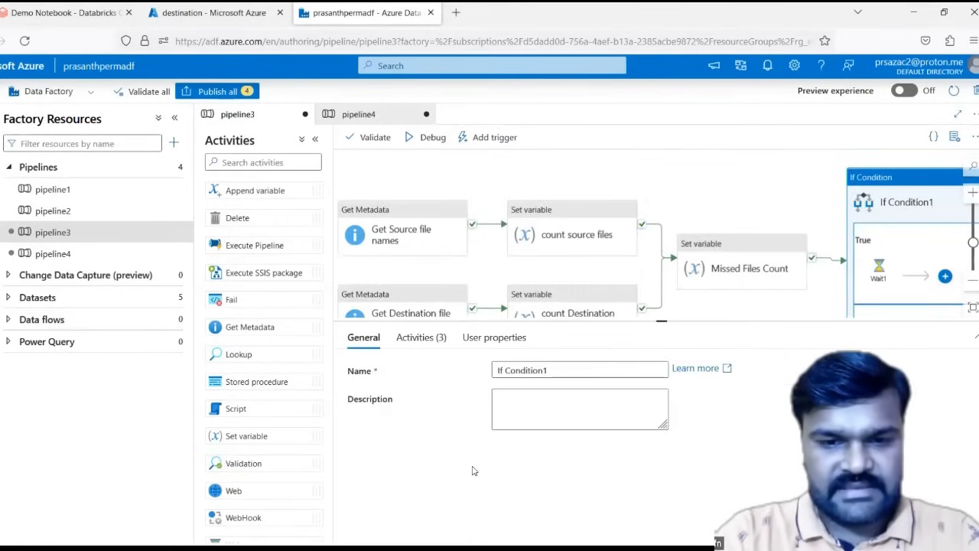
pyautogui.click(713, 208)
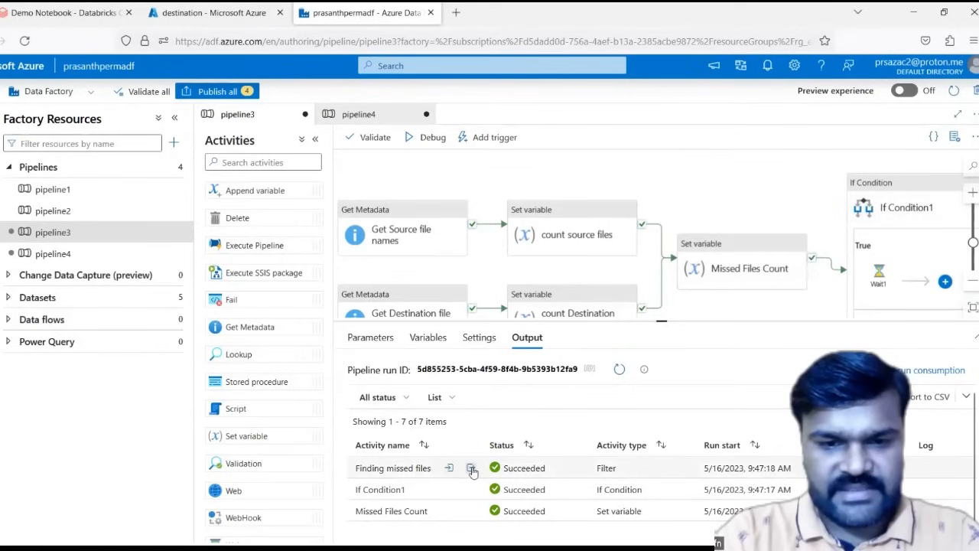
pyautogui.click(471, 469)
pyautogui.moveTo(380, 366); pyautogui.dragTo(413, 440)
pyautogui.doubleClick(365, 344)
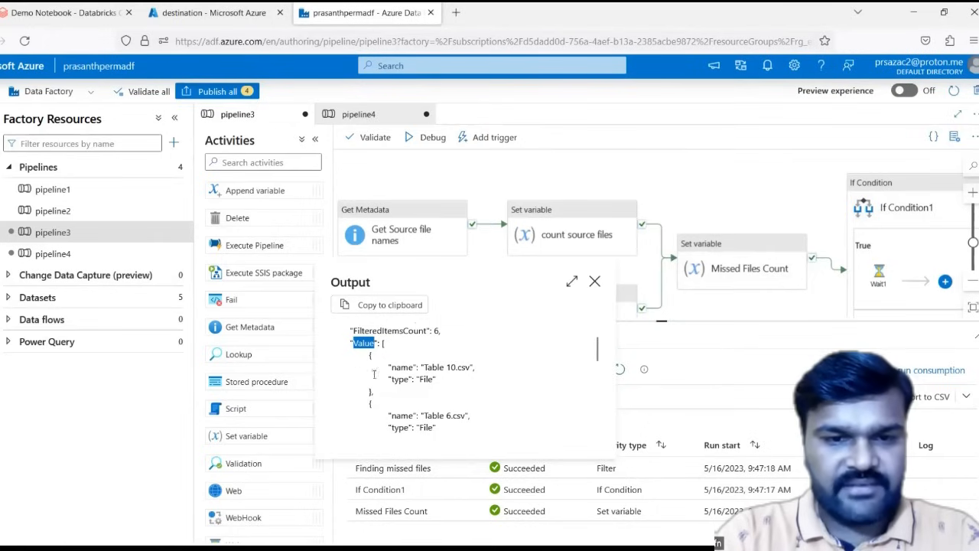
pyautogui.click(596, 285)
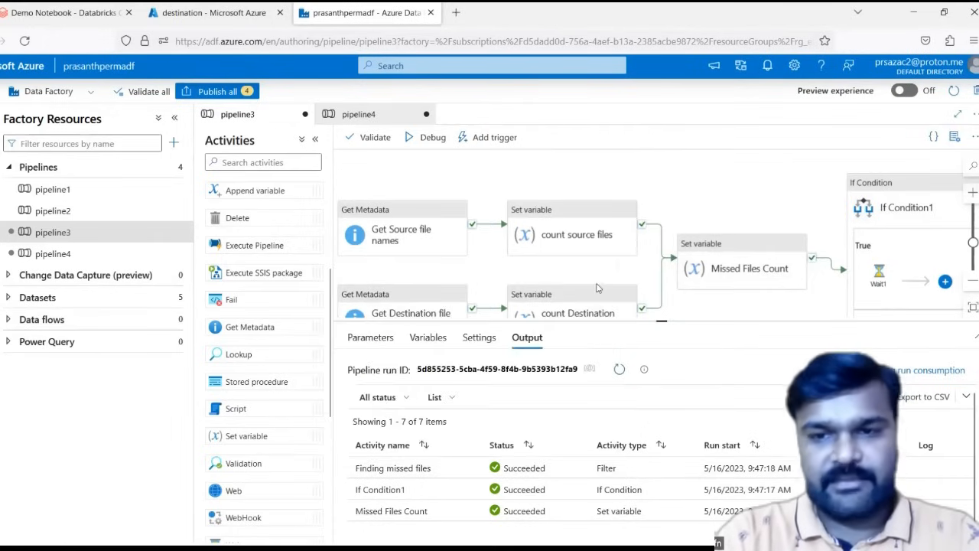
pyautogui.moveTo(815, 265); pyautogui.dragTo(719, 268)
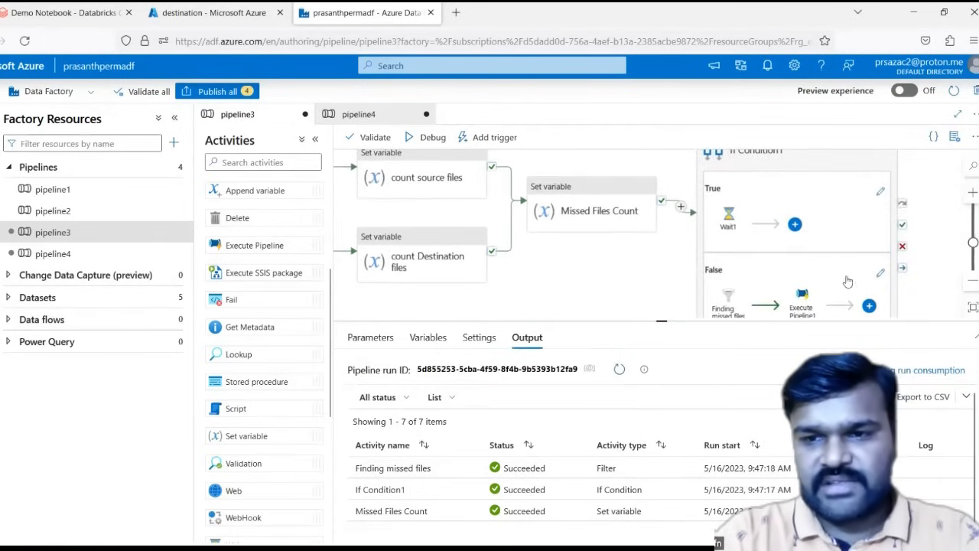
pyautogui.click(869, 280)
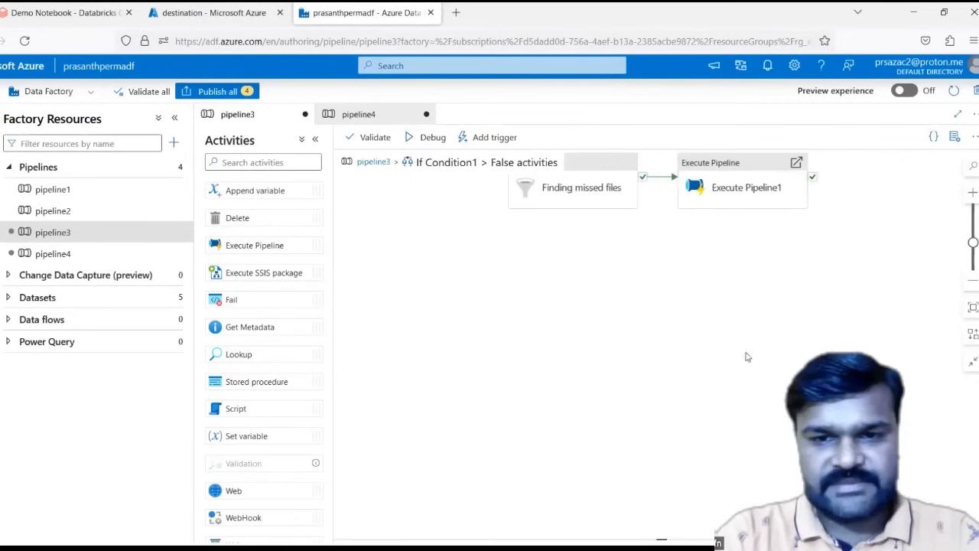
pyautogui.click(735, 192)
pyautogui.click(630, 457)
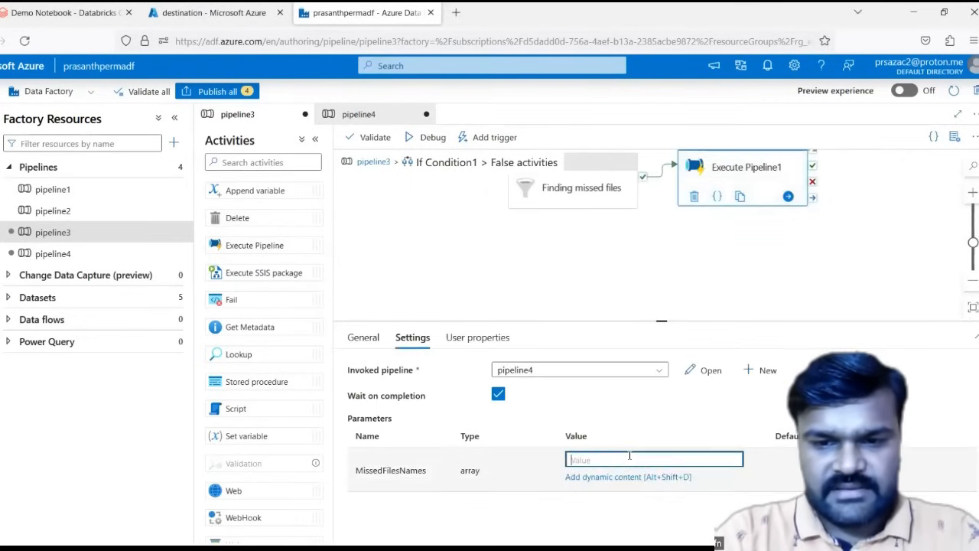
pyautogui.click(618, 477)
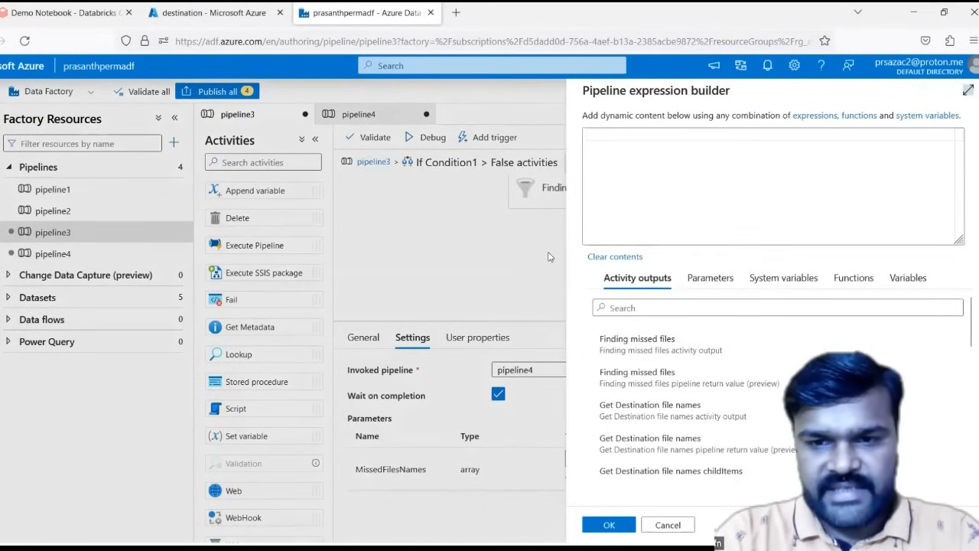
pyautogui.click(645, 338)
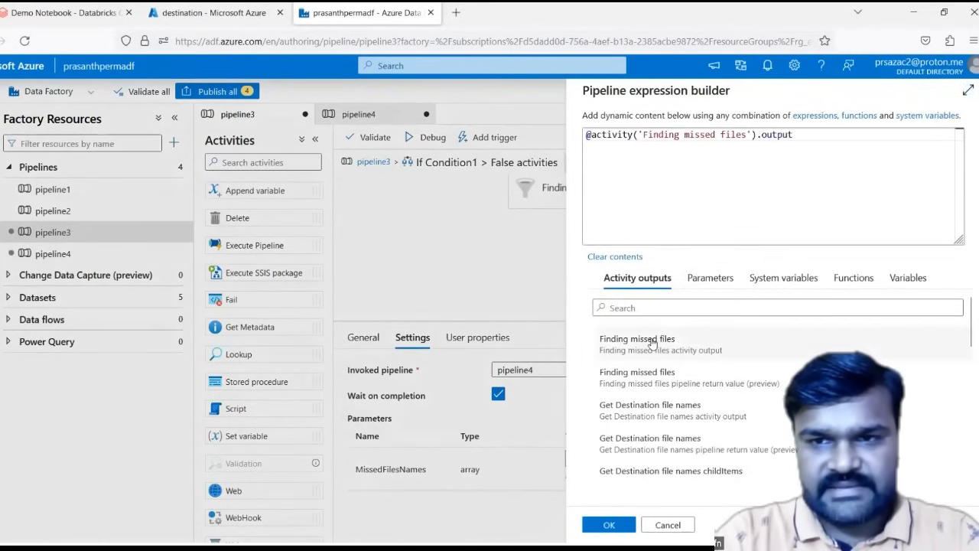
pyautogui.click(809, 150)
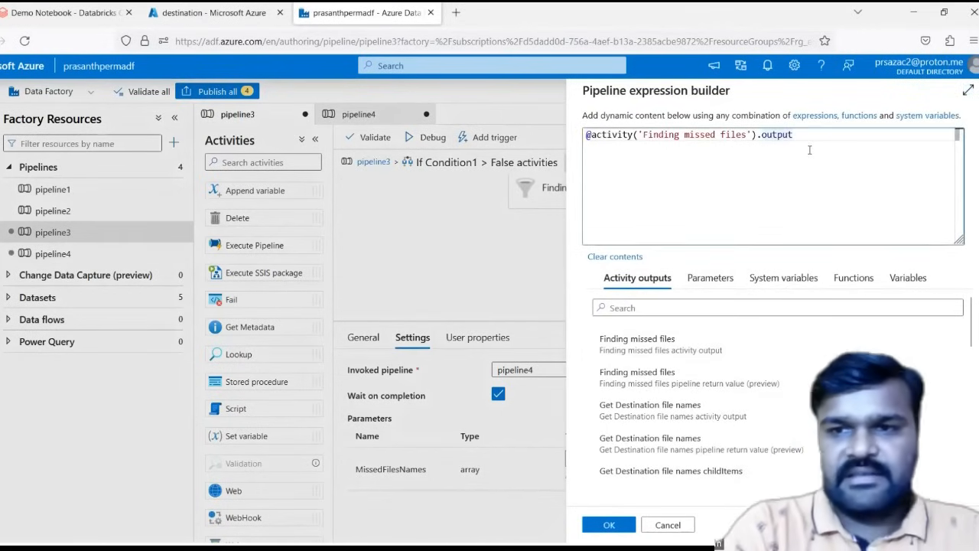
pyautogui.write('.value')
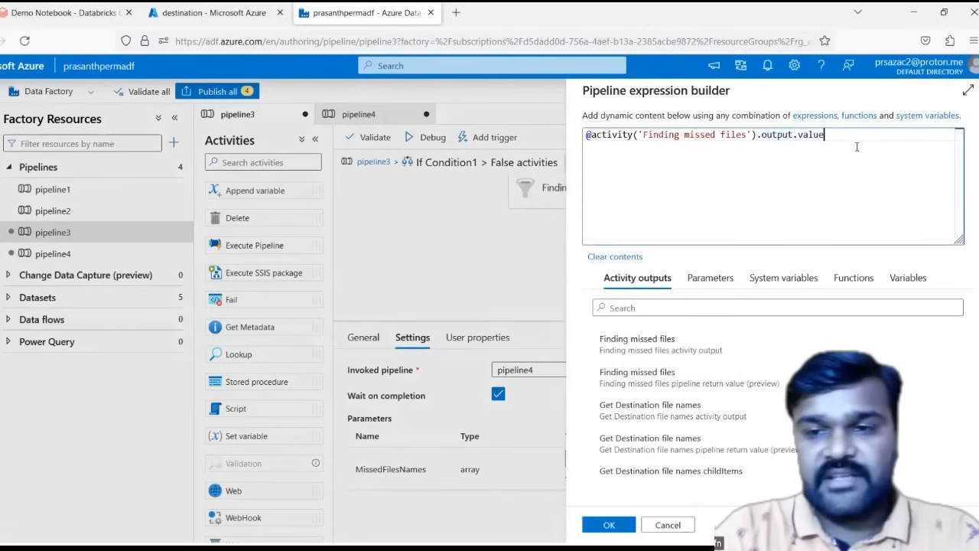
pyautogui.click(605, 526)
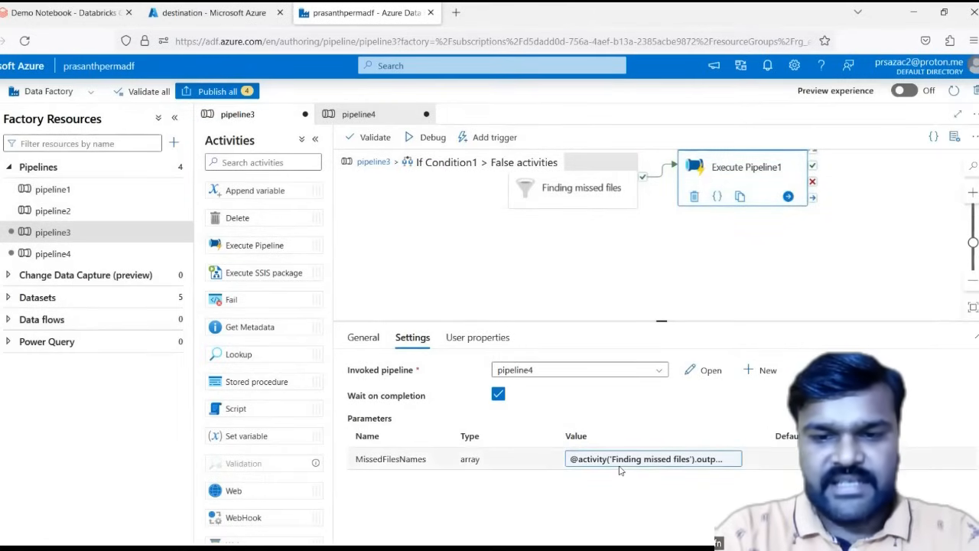
# Step: Add a ForEach activity to pipeline4 and name it "Copying missed files"
pyautogui.click(366, 116)
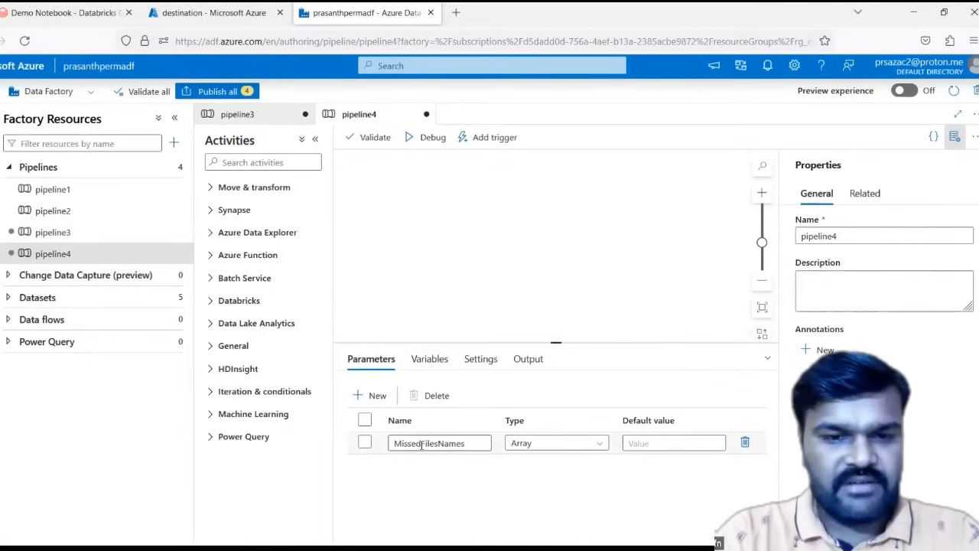
pyautogui.click(218, 349)
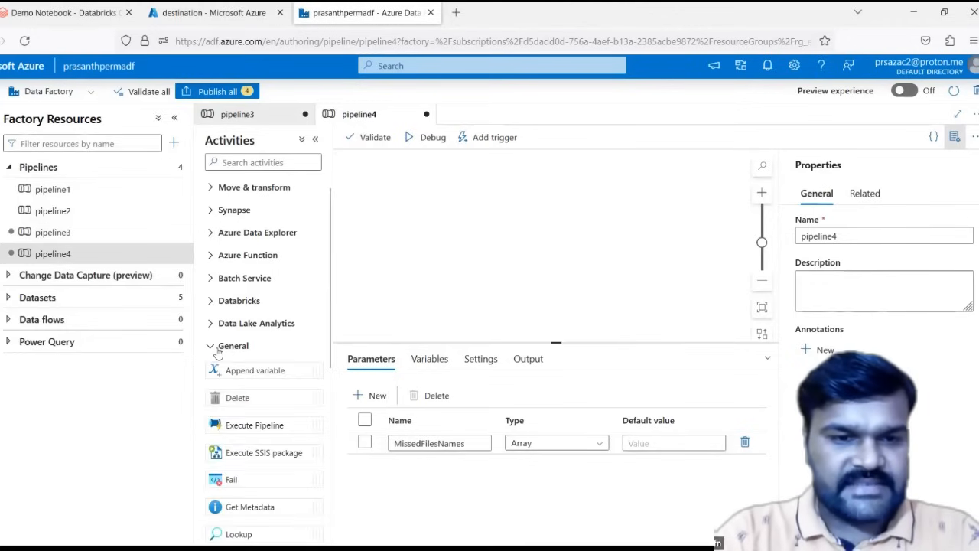
pyautogui.scroll(-4, 240, 448)
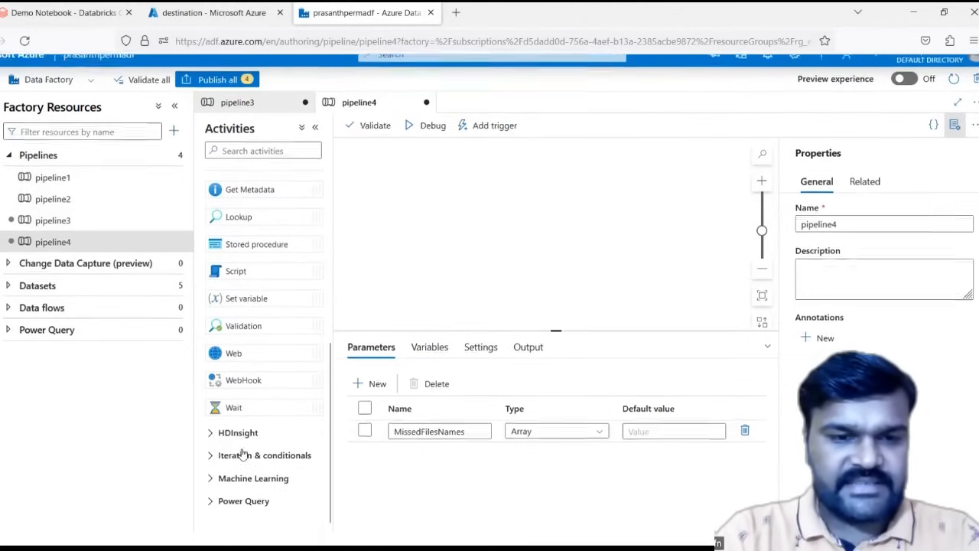
pyautogui.click(216, 467)
pyautogui.scroll(-2, 229, 429)
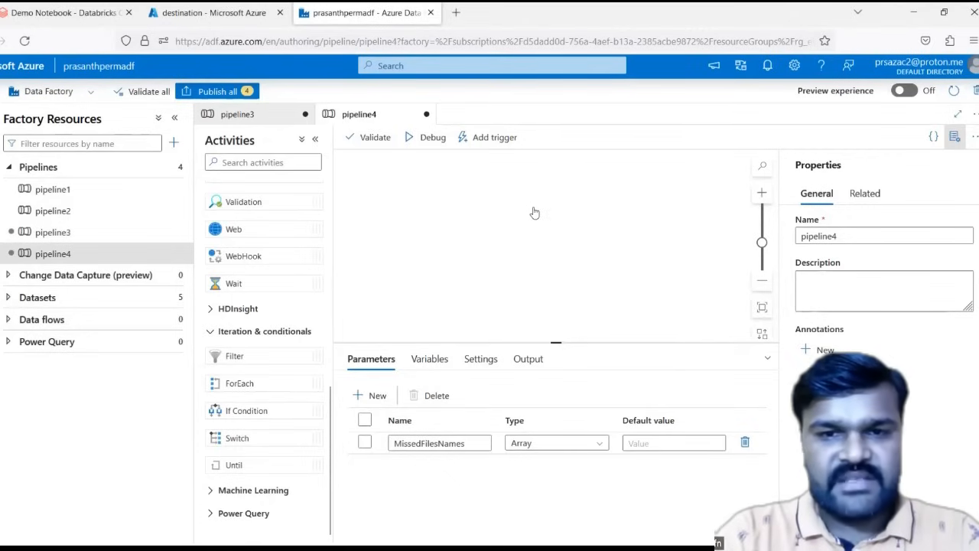
pyautogui.moveTo(535, 213); pyautogui.dragTo(536, 218)
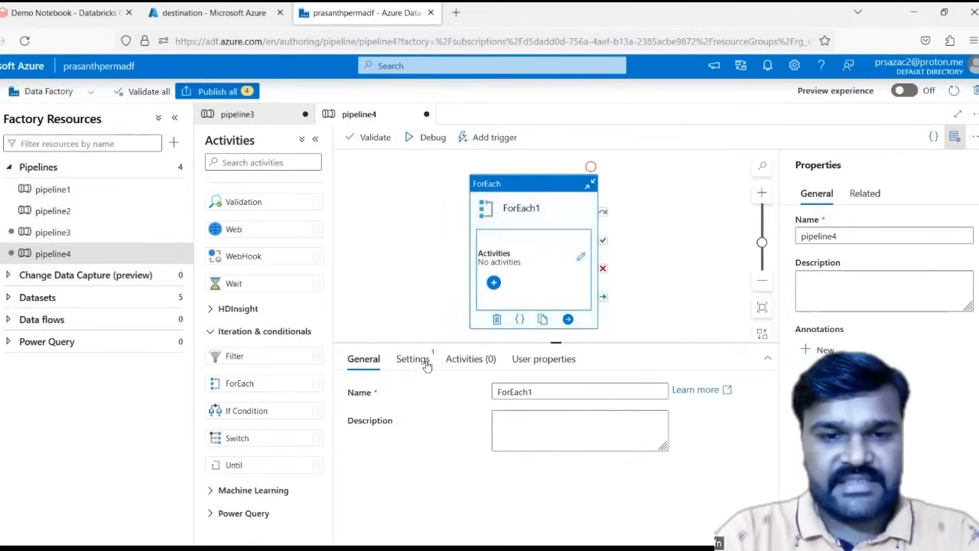
pyautogui.doubleClick(521, 388)
pyautogui.write('Copying missed files')
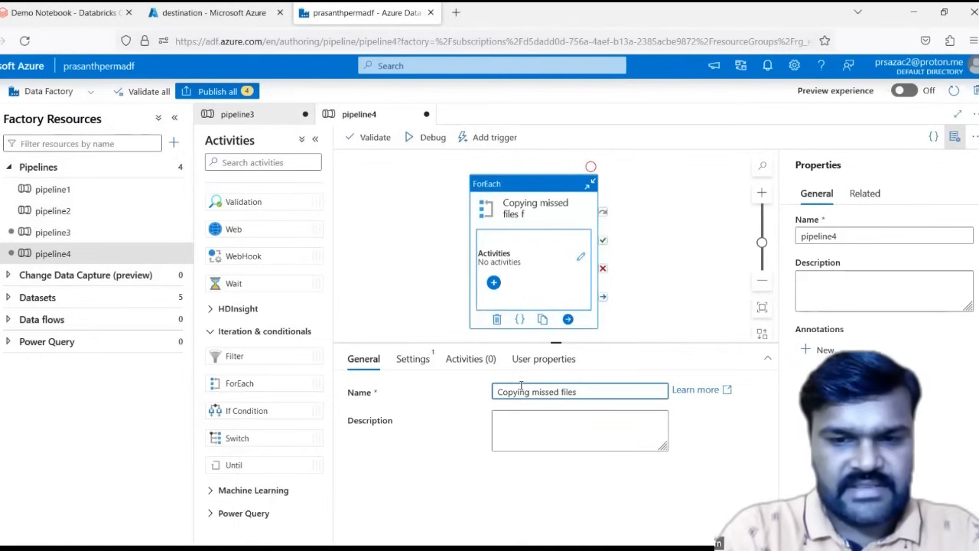
pyautogui.click(412, 358)
pyautogui.click(555, 462)
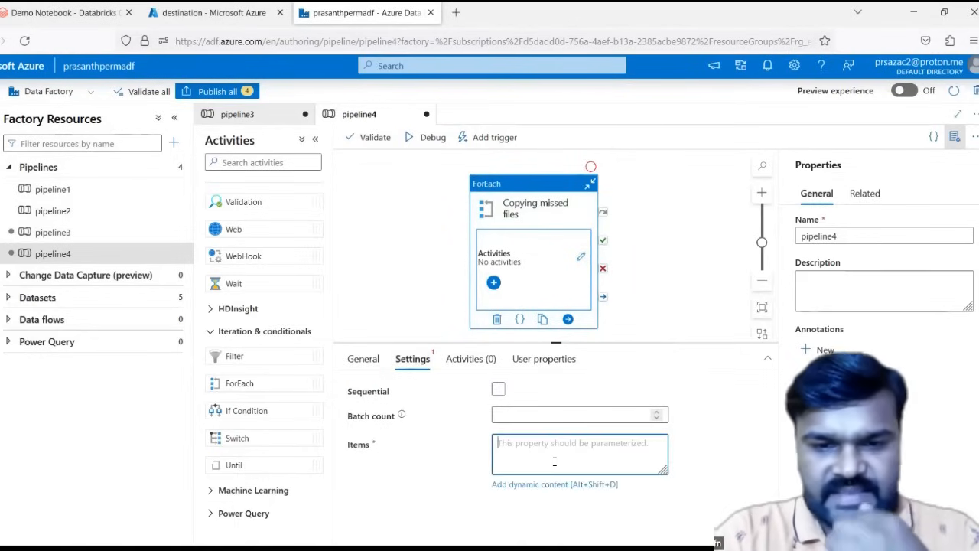
pyautogui.click(548, 485)
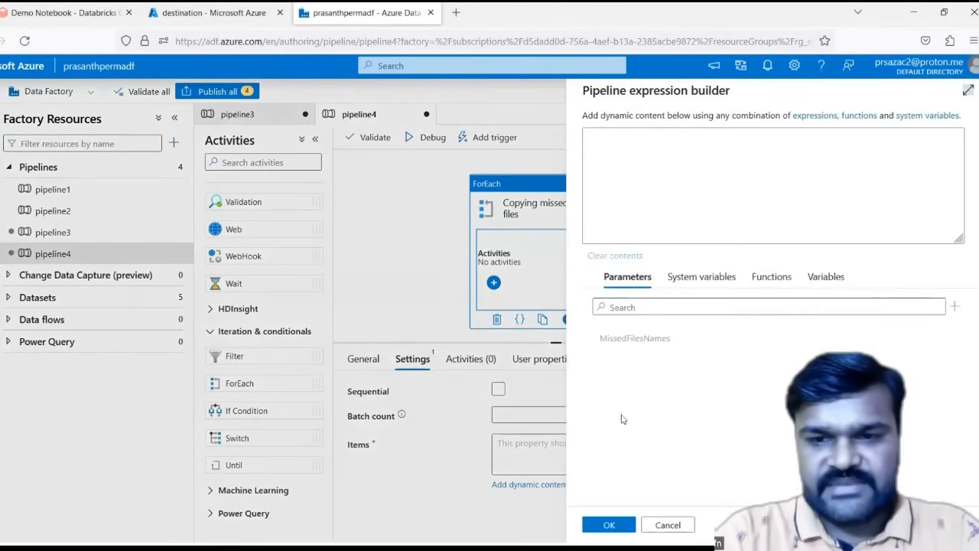
pyautogui.click(634, 341)
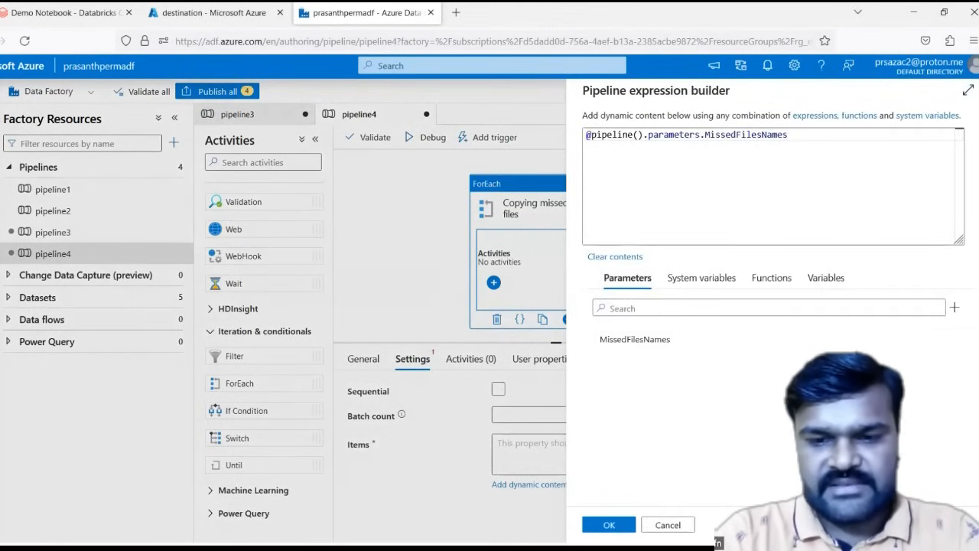
pyautogui.click(609, 525)
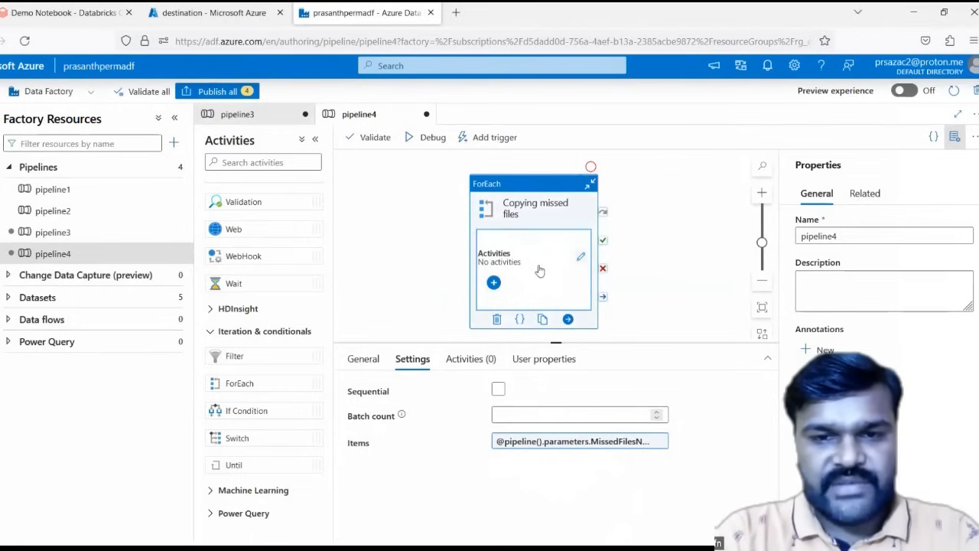
# Step: Add a Copy data activity inside pipeline4's "Copying missed files" ForEach loop
pyautogui.click(580, 260)
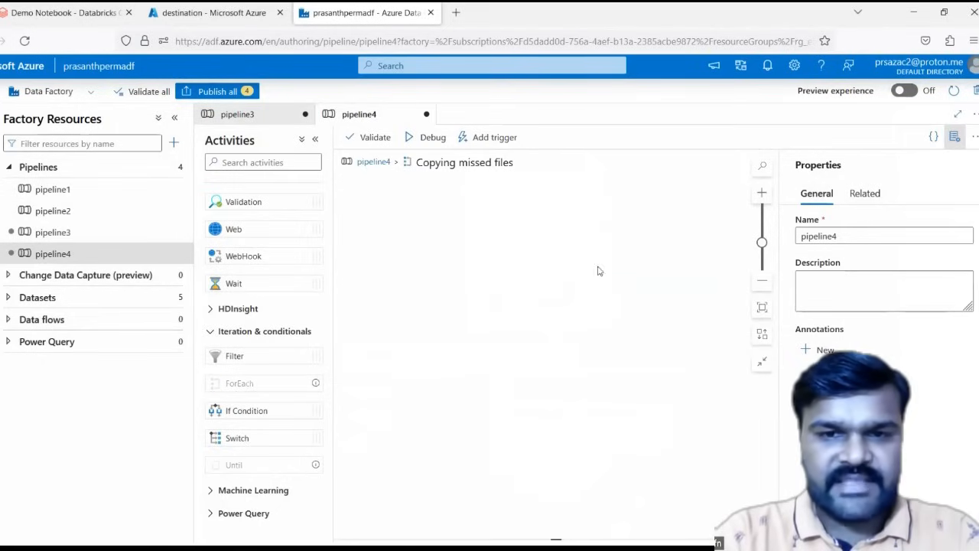
pyautogui.click(954, 136)
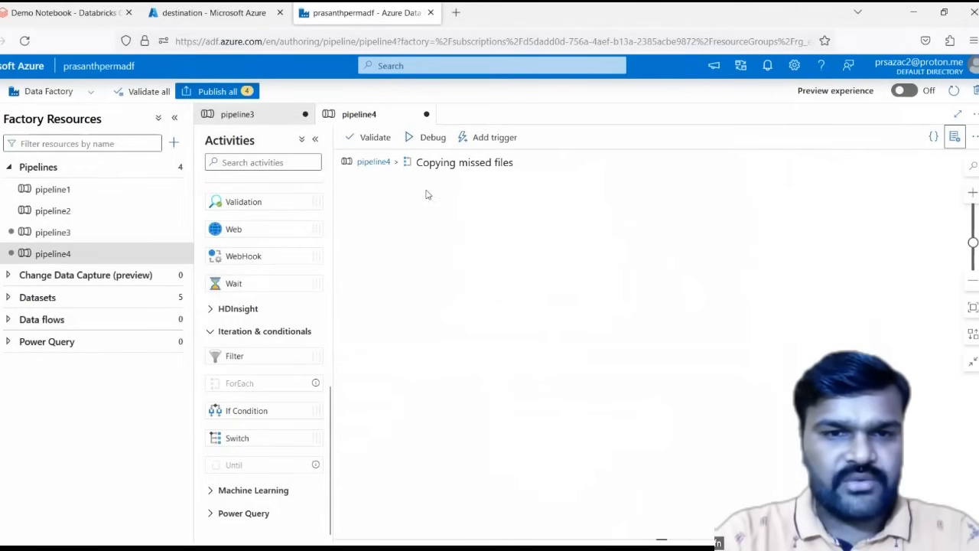
pyautogui.scroll(5, 268, 223)
pyautogui.scroll(3, 257, 215)
pyautogui.click(245, 189)
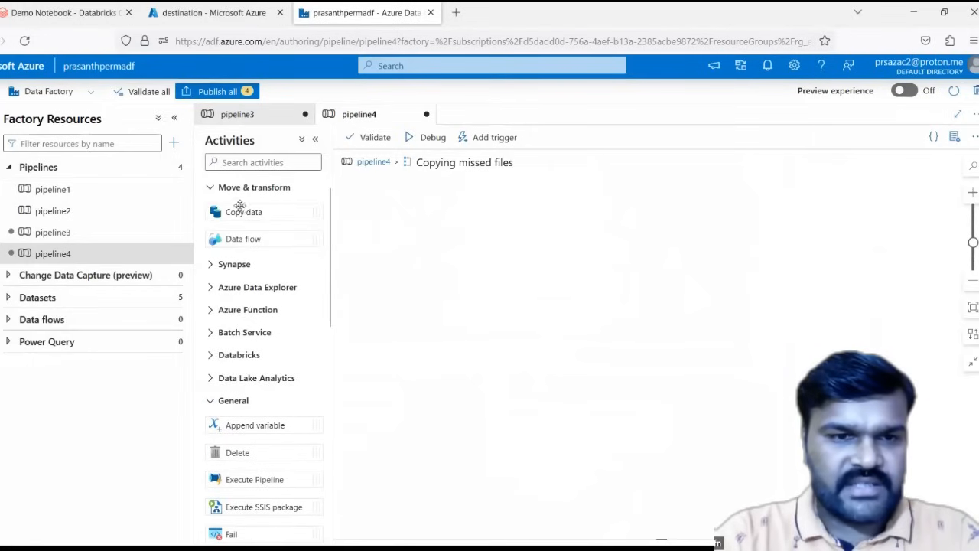
pyautogui.moveTo(238, 213); pyautogui.dragTo(597, 257)
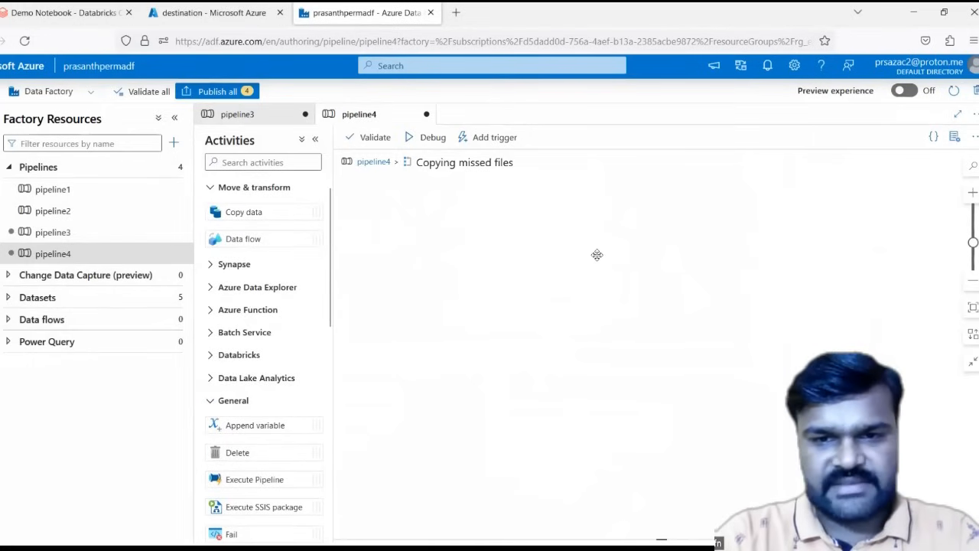
# Step: Start a new source dataset for the Copy data1 activity, using Azure Blob Storage as the data store and DelimitedText as the format
pyautogui.click(407, 362)
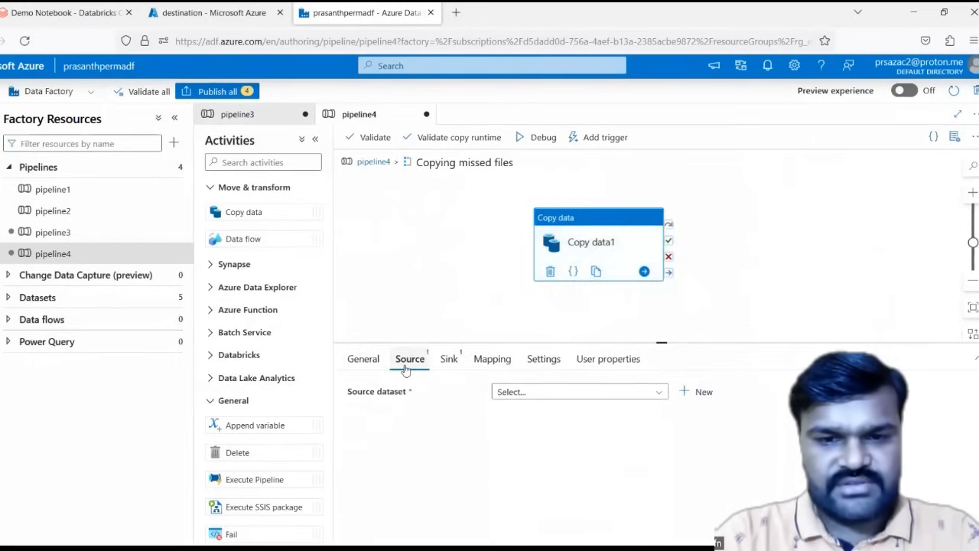
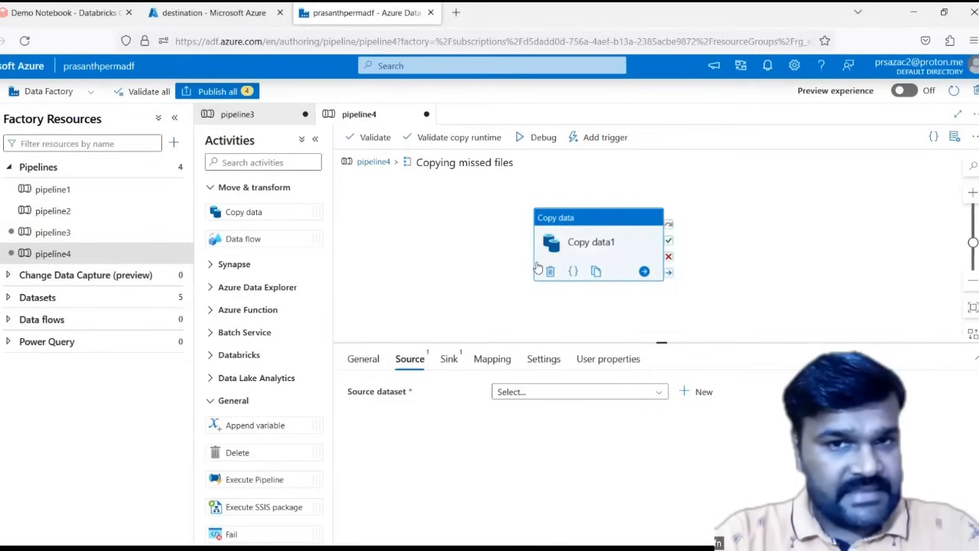
pyautogui.click(687, 393)
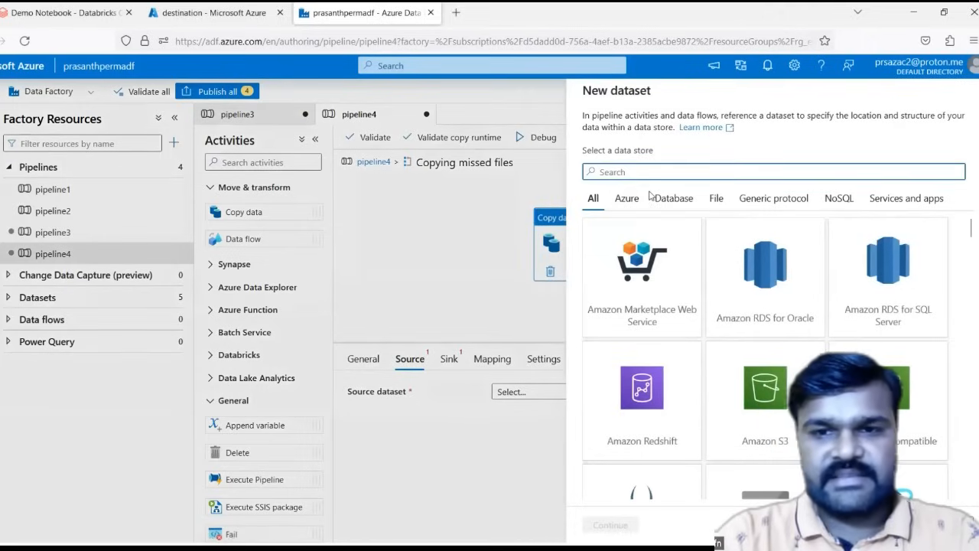
pyautogui.write('blob')
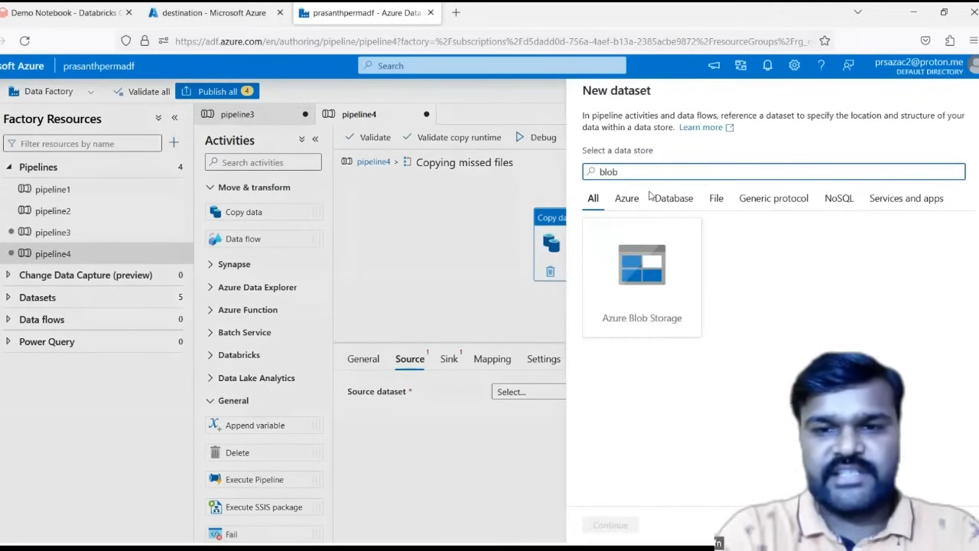
pyautogui.click(612, 527)
pyautogui.click(909, 217)
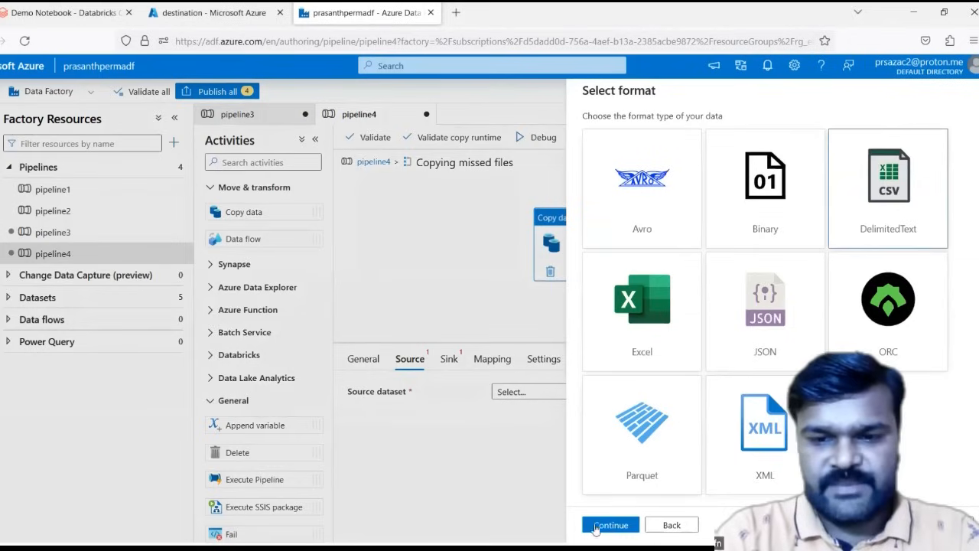
pyautogui.click(612, 526)
# Step: Name the dataset ds_source_parameter, link it to AzureBlobStorage1, and create it with the source container as its file path
pyautogui.click(659, 135)
pyautogui.hotkey('ctrl', 'a')
pyautogui.write('ds_')
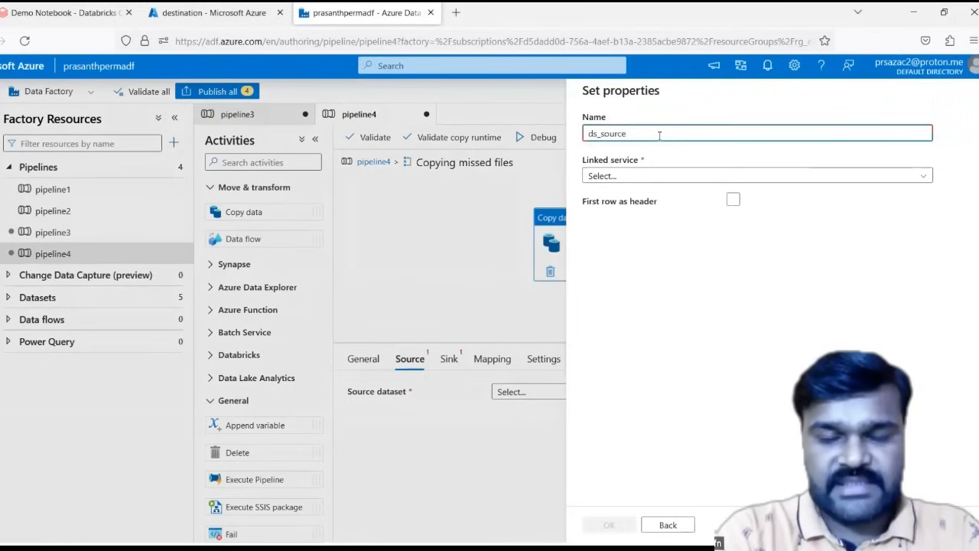
pyautogui.write('source_parameter')
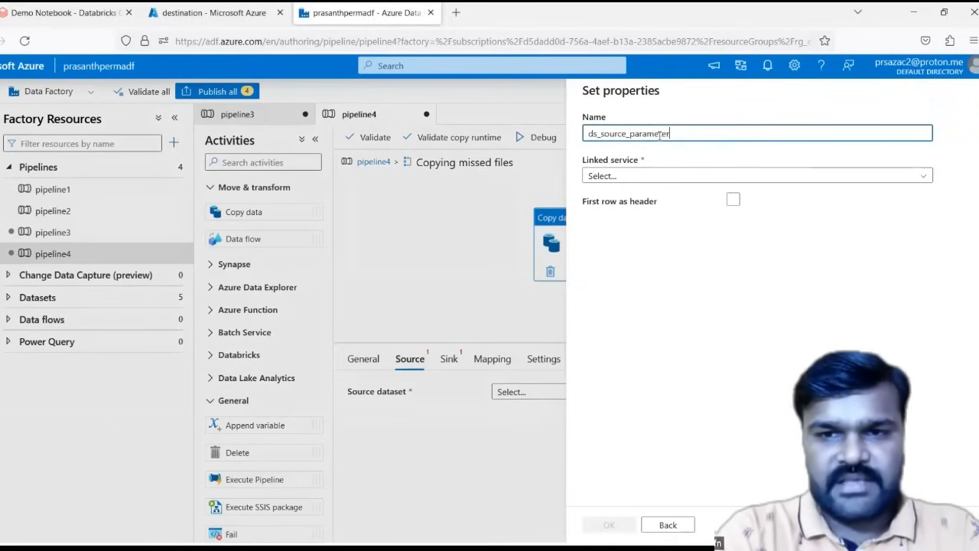
pyautogui.click(645, 177)
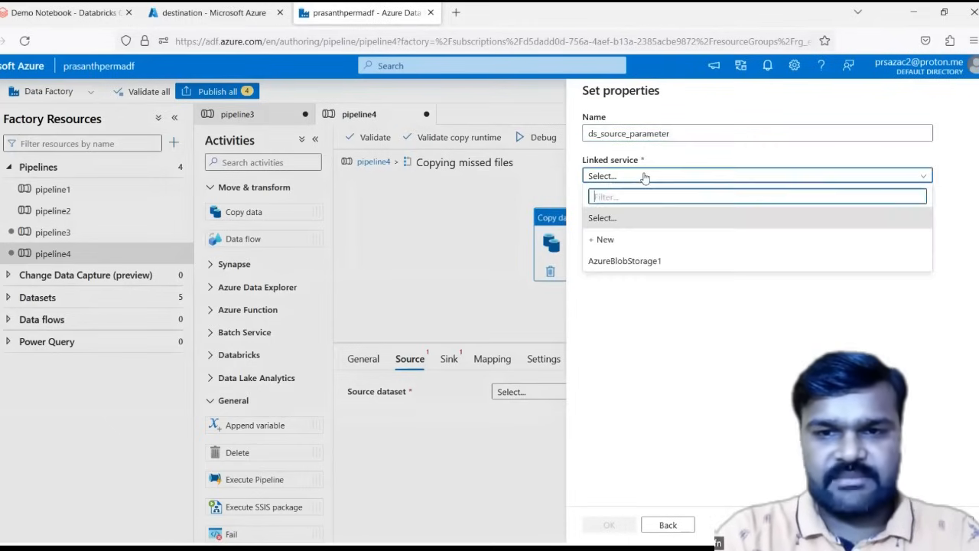
pyautogui.click(629, 261)
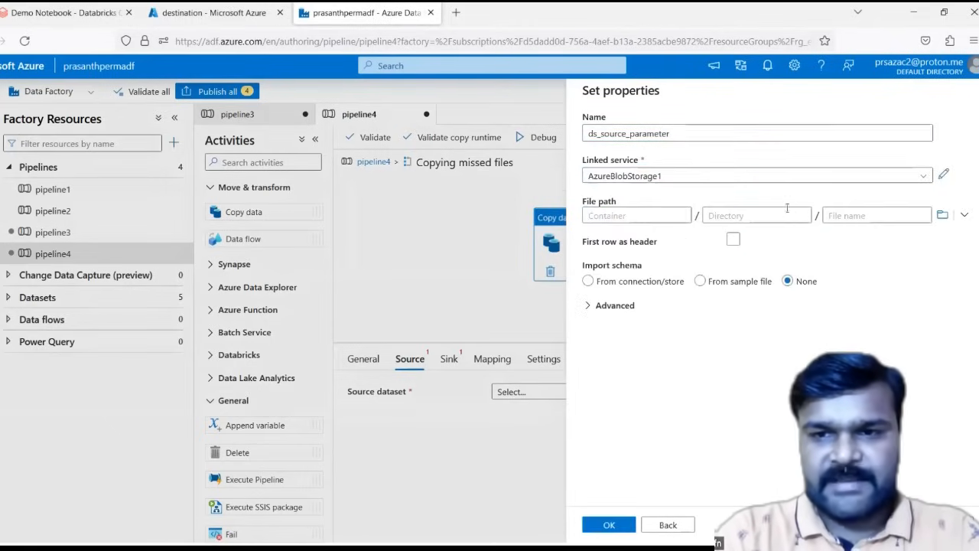
pyautogui.click(942, 215)
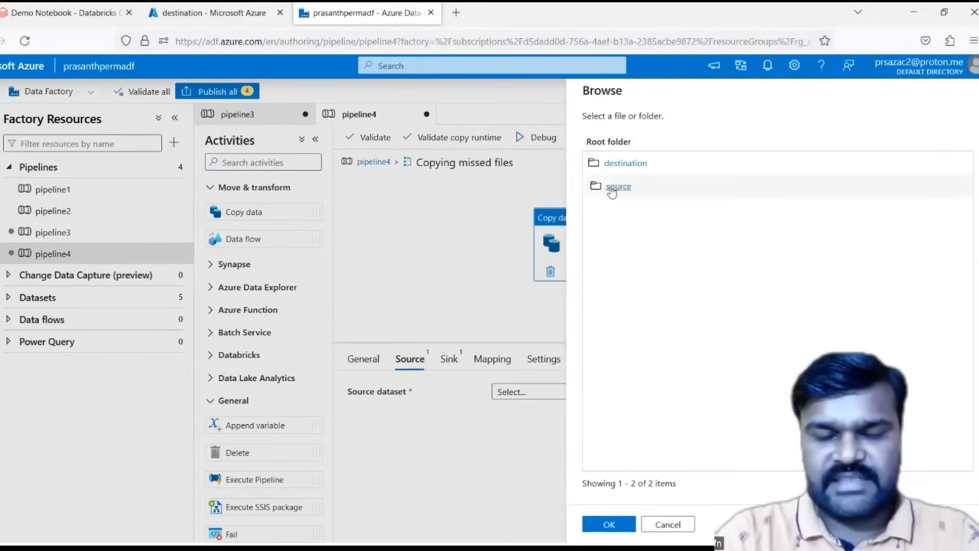
pyautogui.click(612, 193)
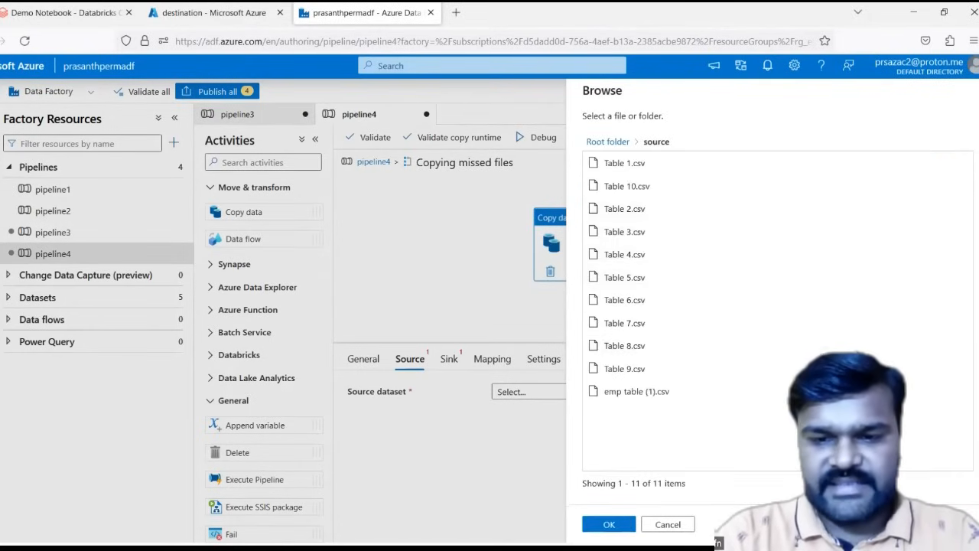
pyautogui.click(609, 526)
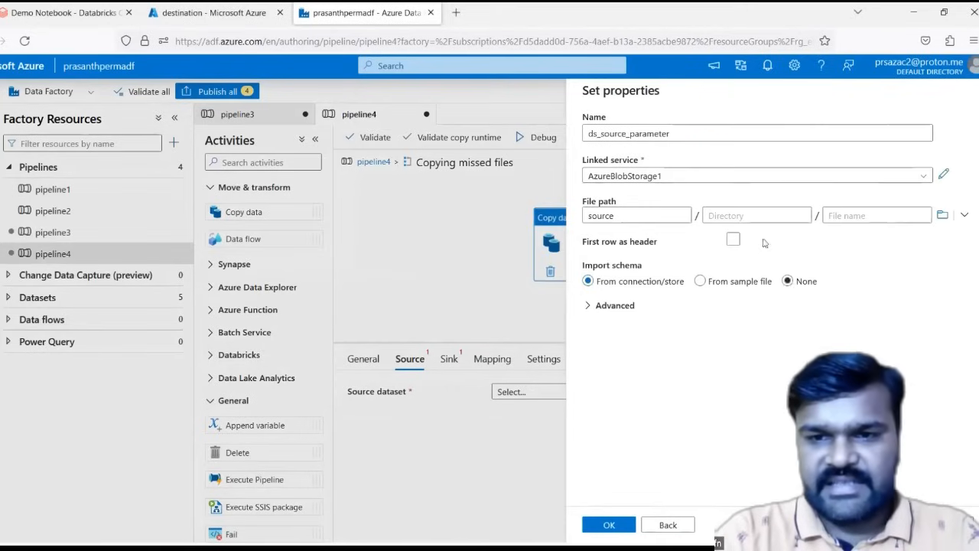
pyautogui.click(619, 527)
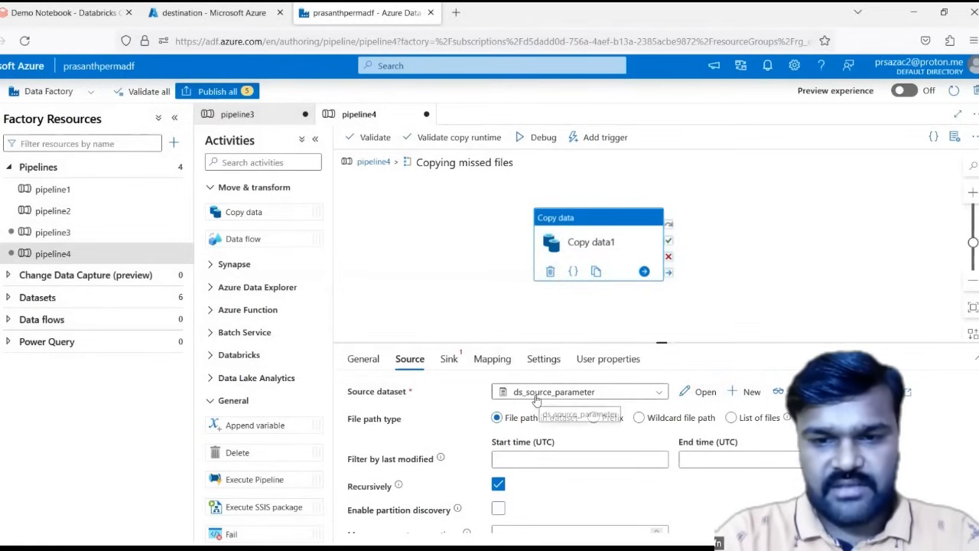
# Step: Open the ds_source_parameter dataset and add a String parameter named FileName
pyautogui.click(704, 395)
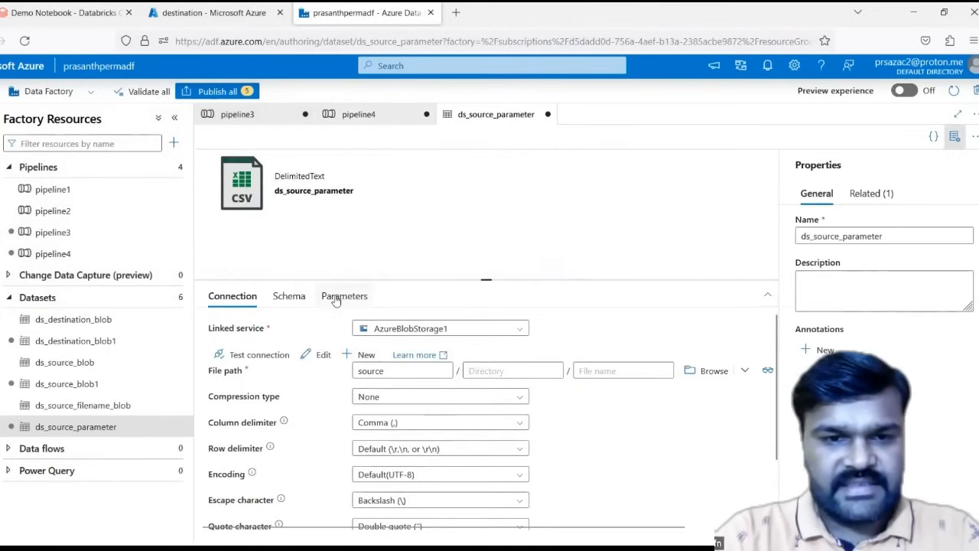
pyautogui.click(336, 297)
pyautogui.click(233, 335)
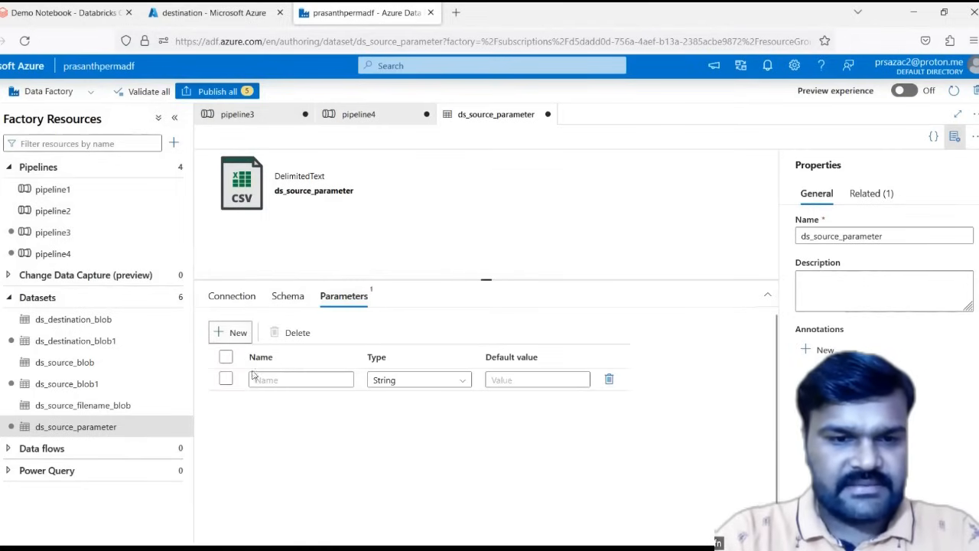
pyautogui.click(277, 380)
pyautogui.write('Fi')
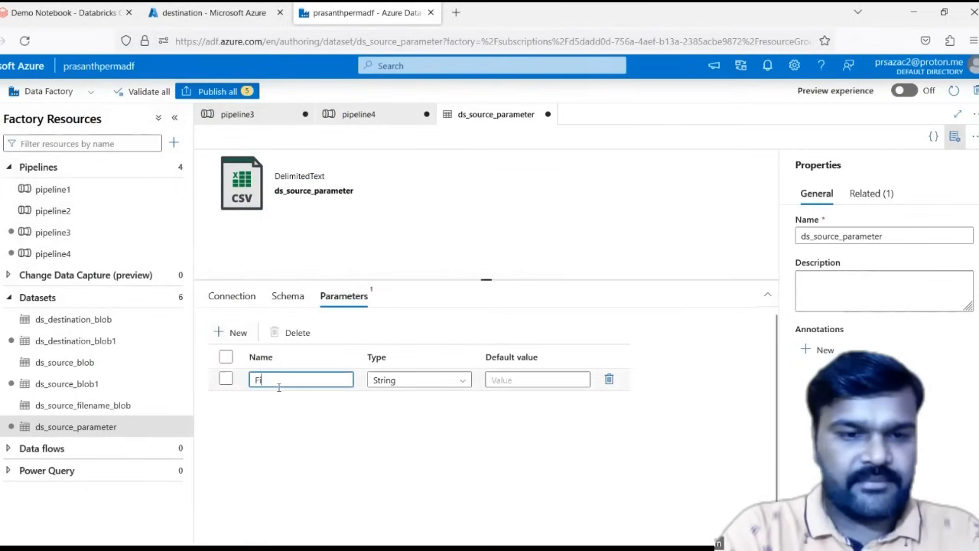
pyautogui.write('leName')
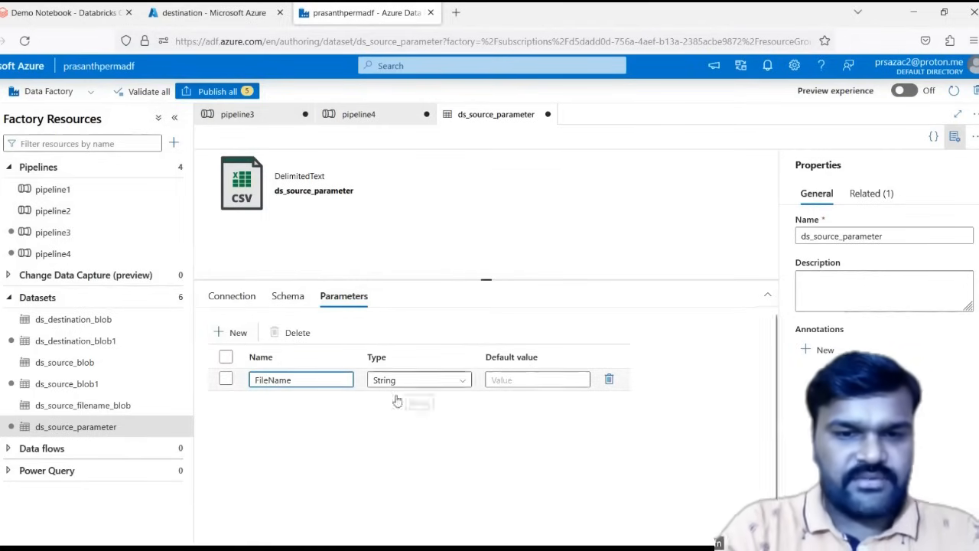
pyautogui.click(240, 301)
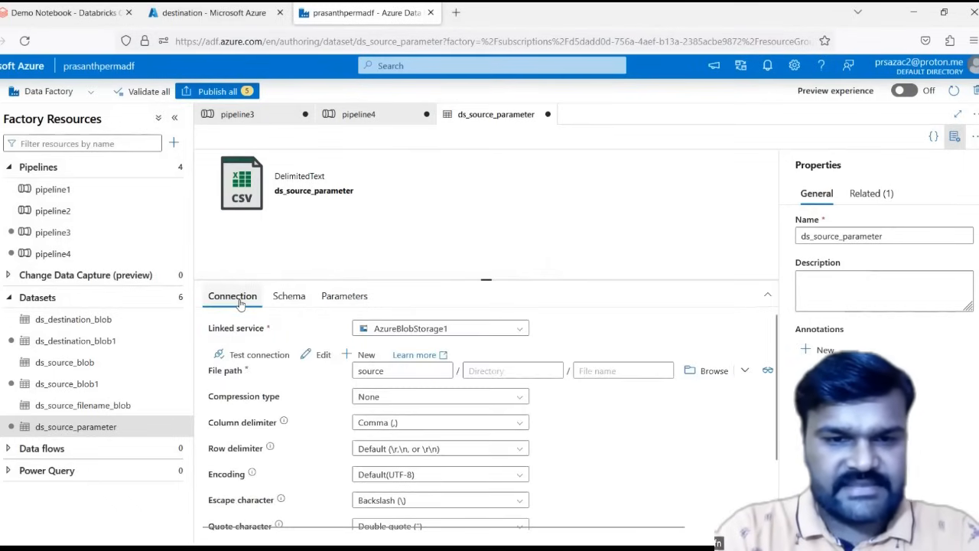
pyautogui.click(610, 370)
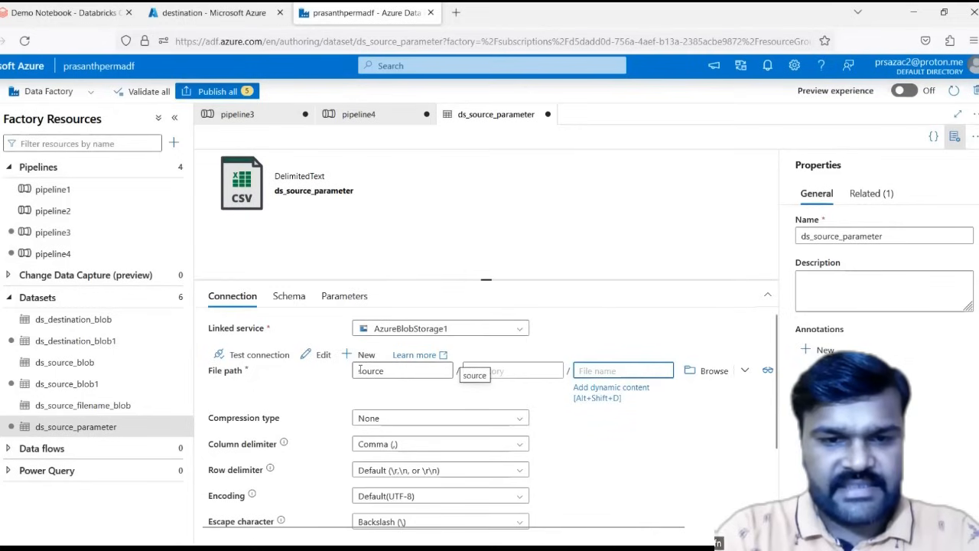
pyautogui.click(594, 393)
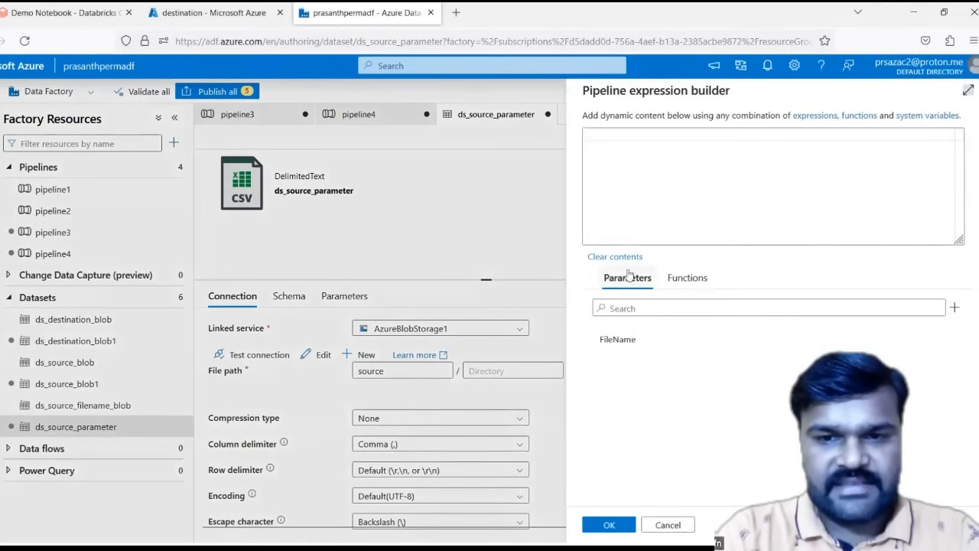
pyautogui.click(619, 339)
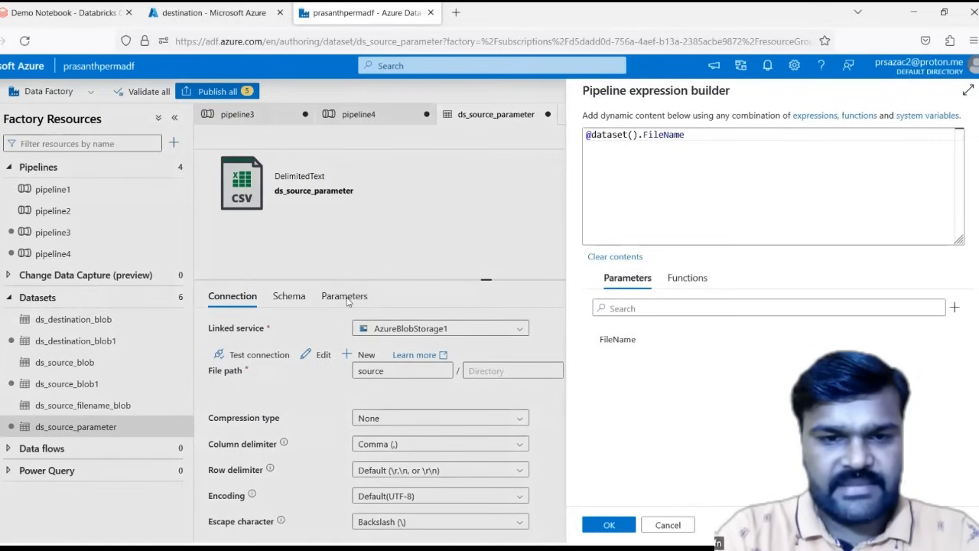
pyautogui.click(610, 526)
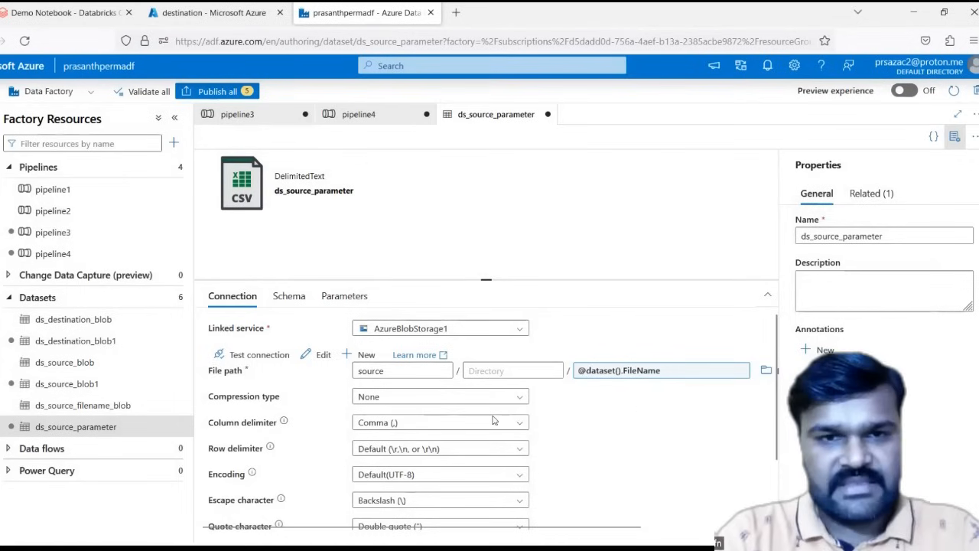
pyautogui.click(369, 119)
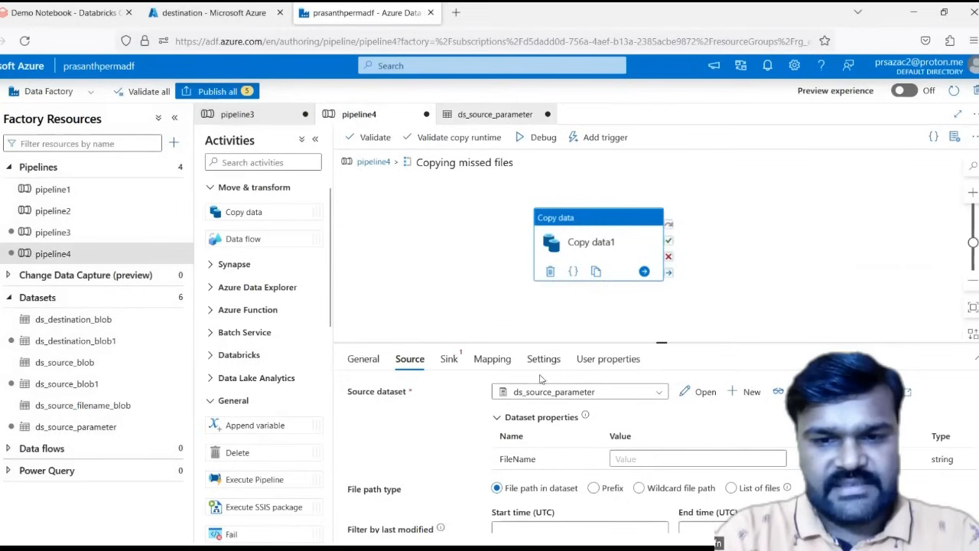
pyautogui.click(632, 456)
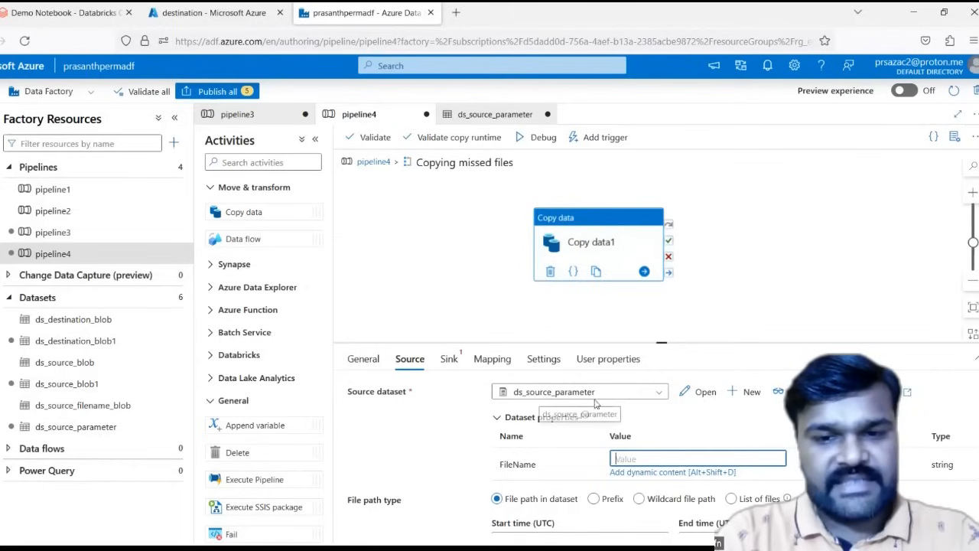
pyautogui.click(635, 473)
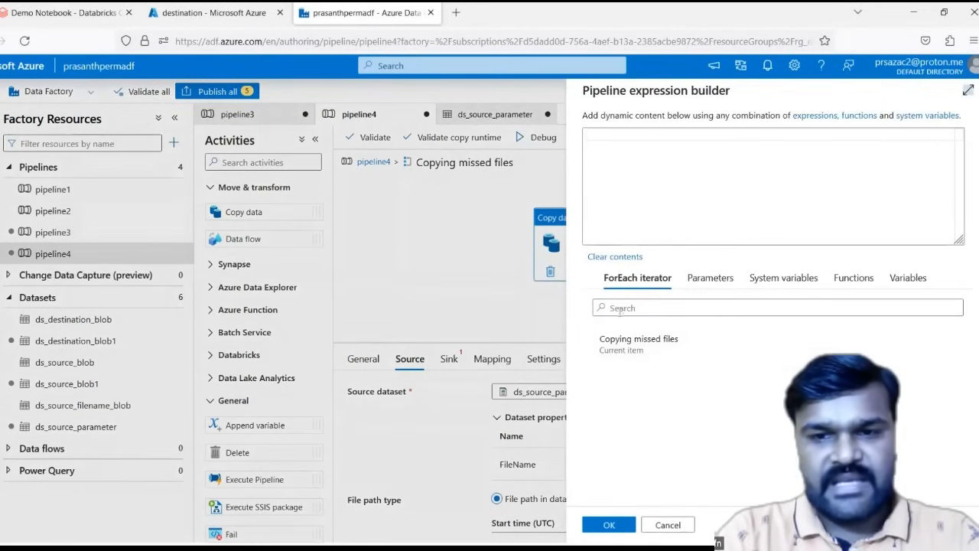
pyautogui.click(628, 354)
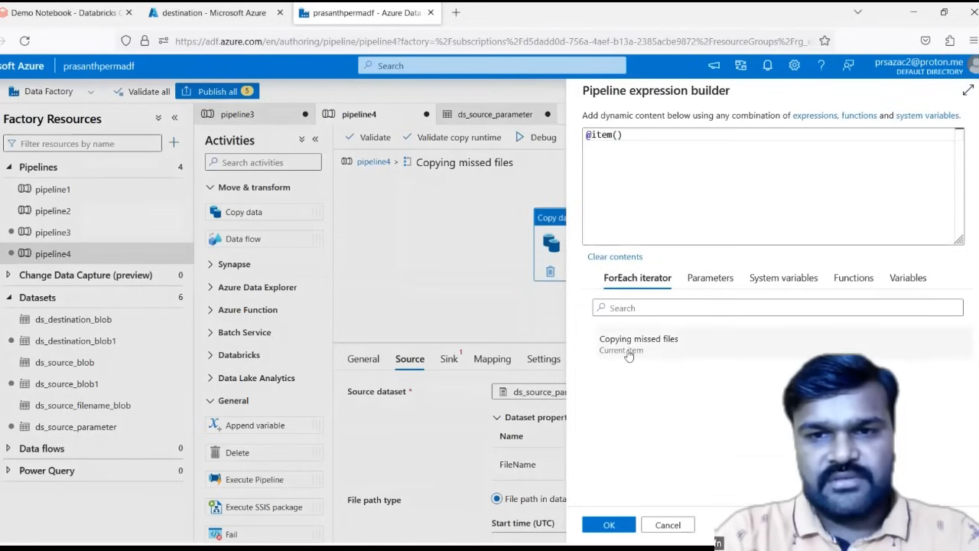
pyautogui.write('.name')
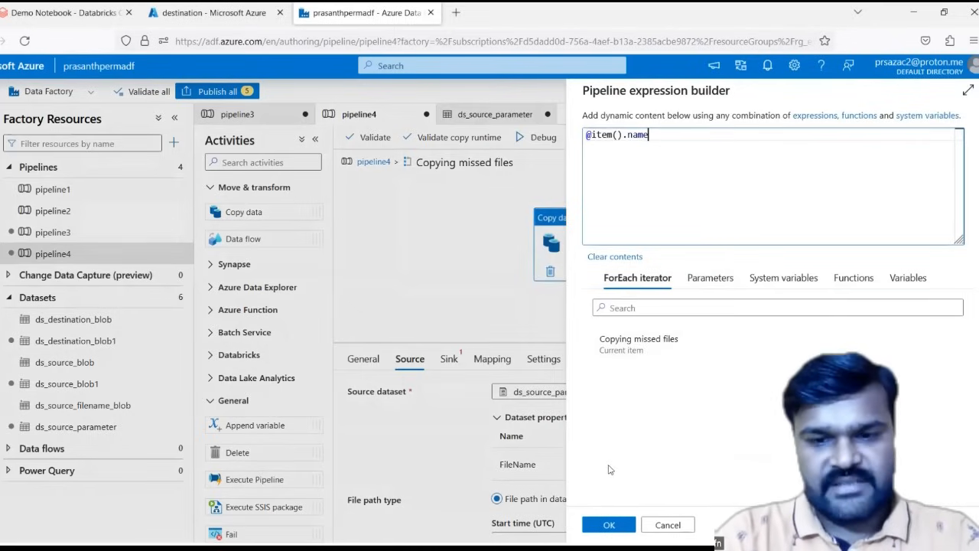
pyautogui.click(601, 525)
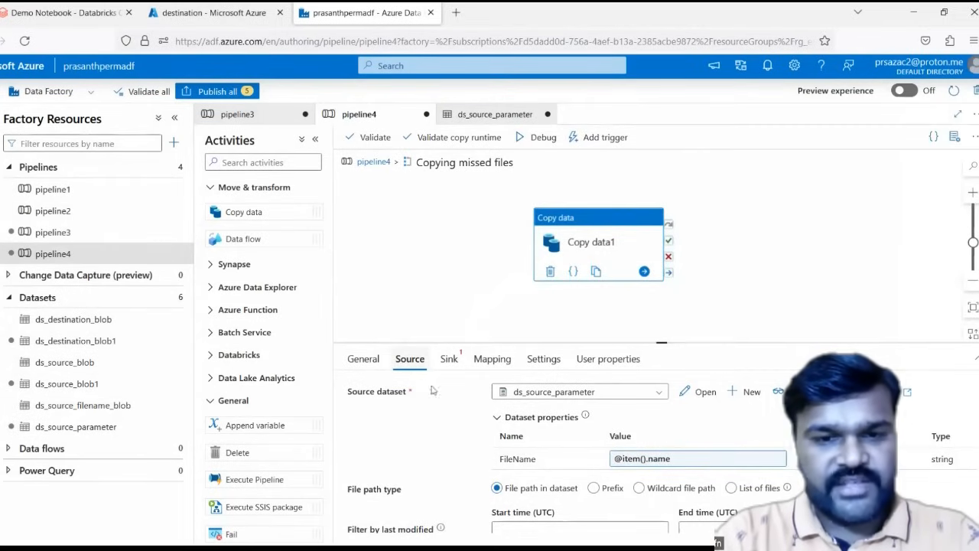
pyautogui.click(651, 460)
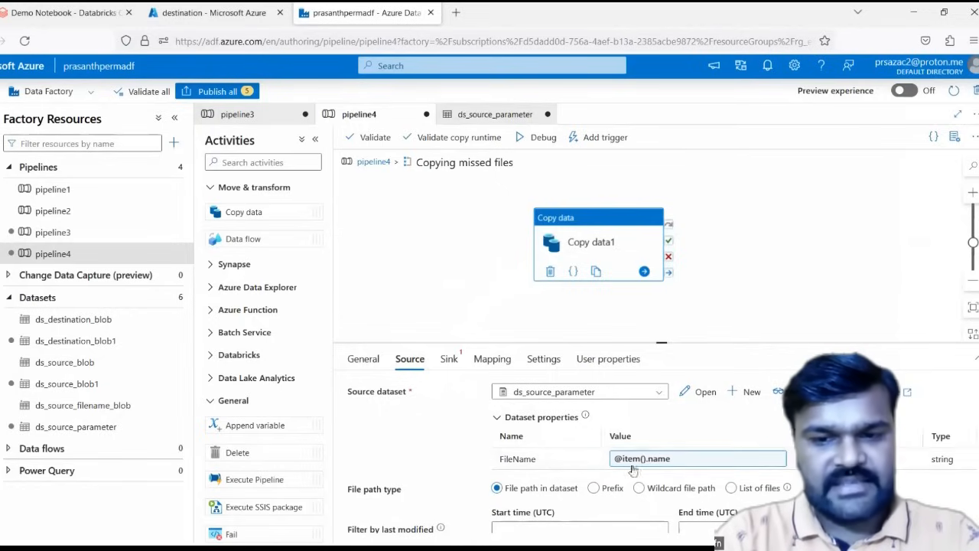
pyautogui.click(512, 115)
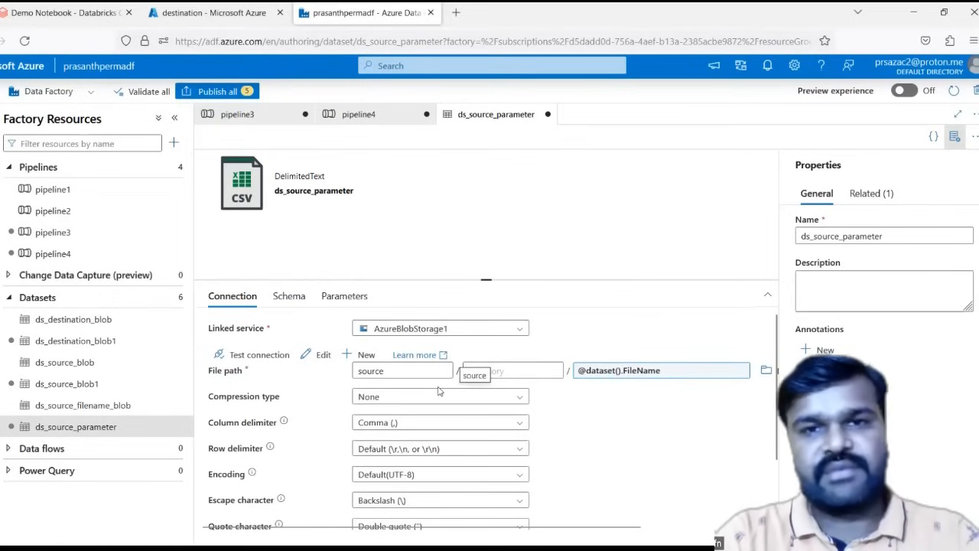
pyautogui.click(381, 115)
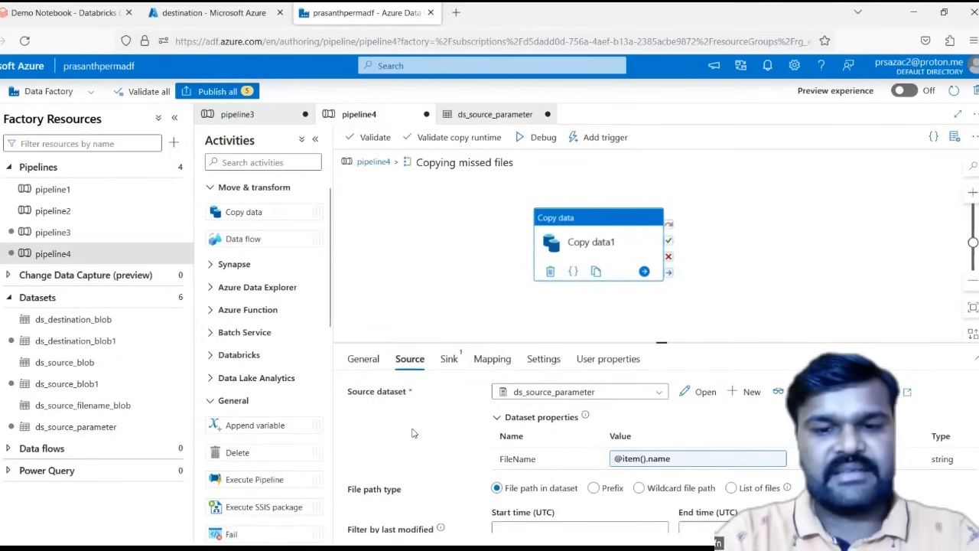
# Step: Set the sink dataset of Copy data1 to ds_destination_blob1 and return to pipeline4's main canvas
pyautogui.click(450, 362)
pyautogui.click(543, 393)
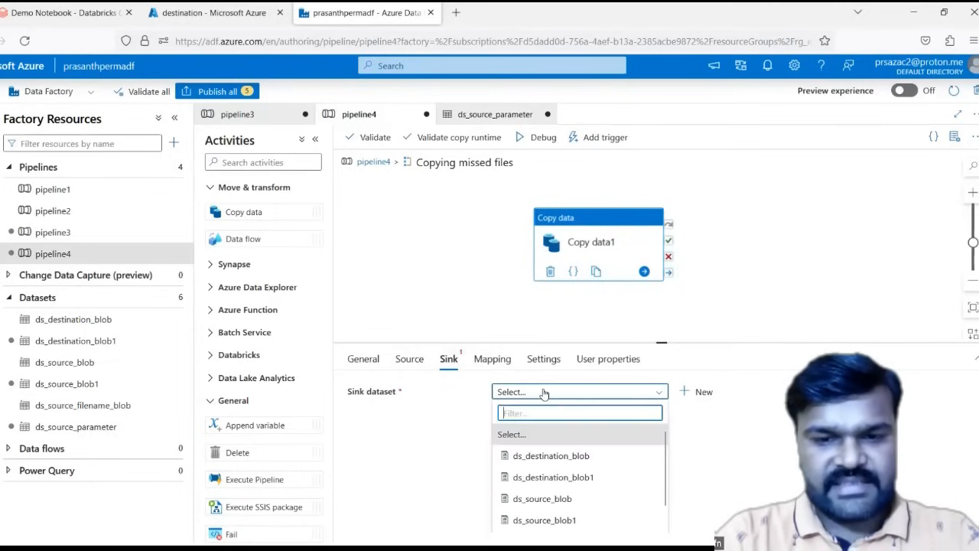
pyautogui.click(540, 481)
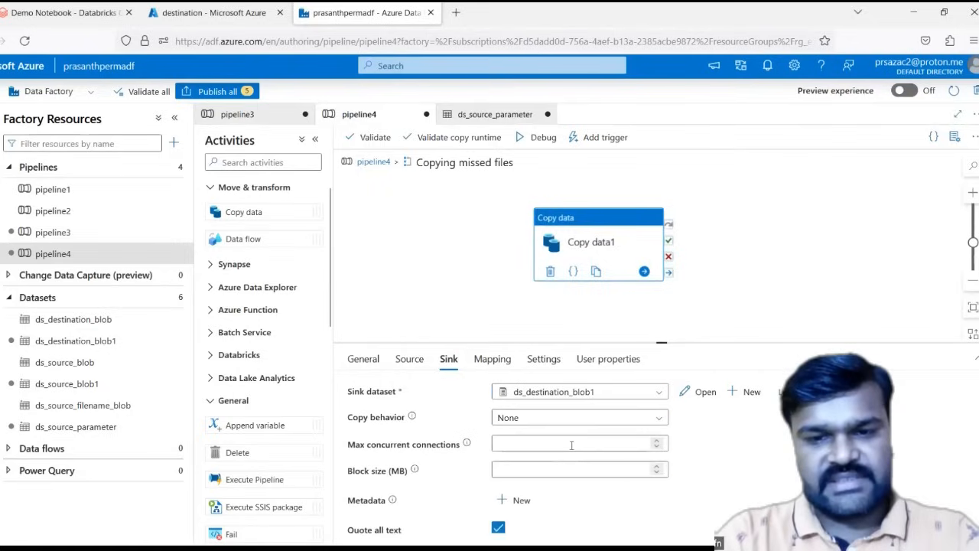
pyautogui.click(476, 258)
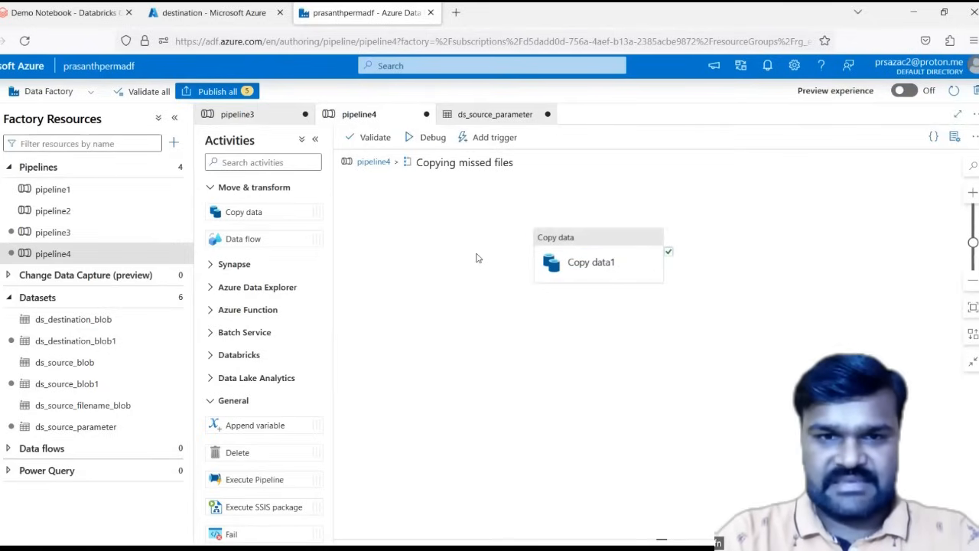
pyautogui.click(383, 163)
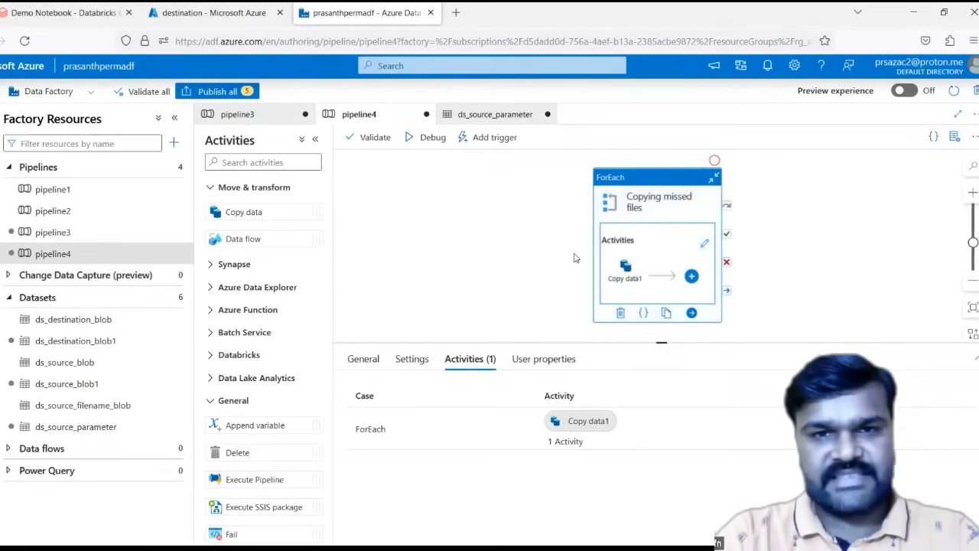
# Step: Return to pipeline3's main canvas, then refresh and check the destination container's file list in the Azure portal
pyautogui.click(258, 122)
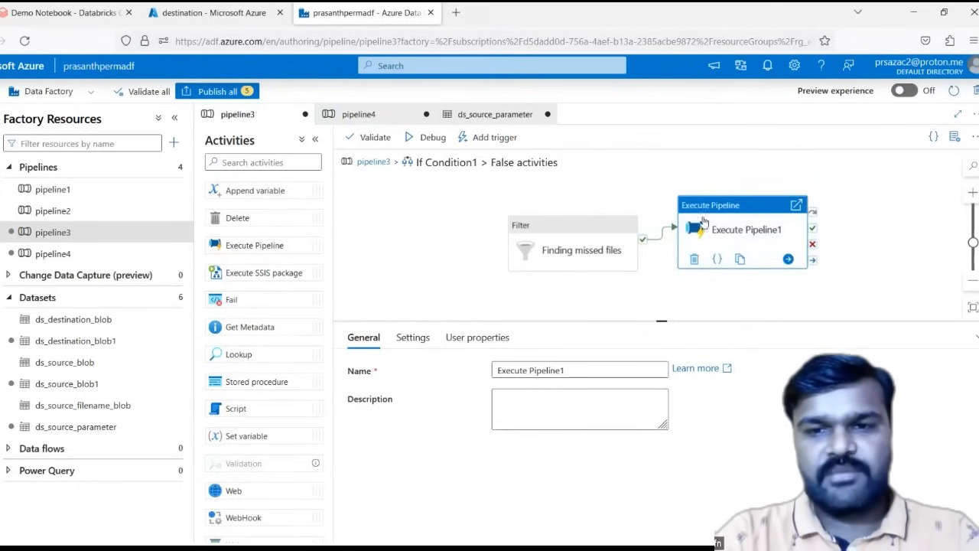
pyautogui.click(375, 162)
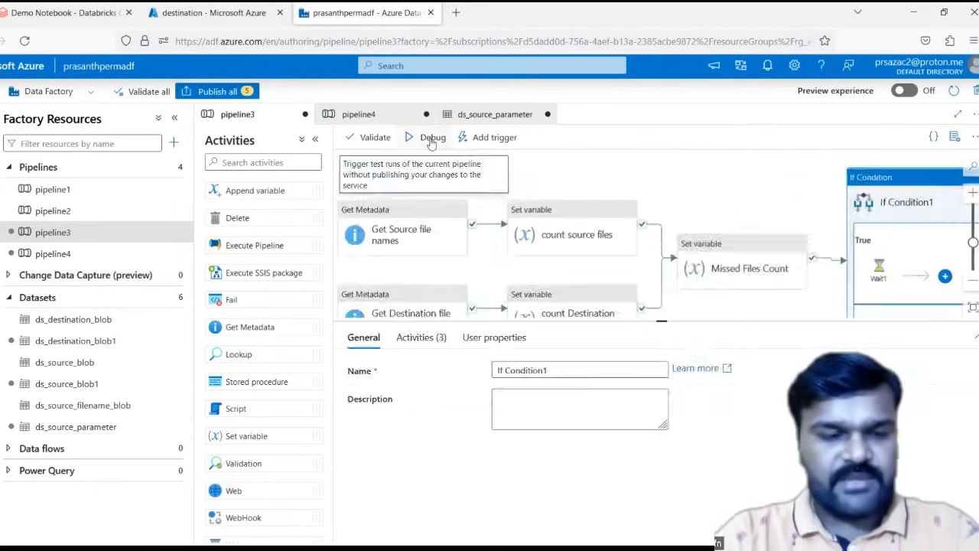
pyautogui.hotkey('ctrl', 'Tab')
pyautogui.hotkey('ctrl', 'Tab')
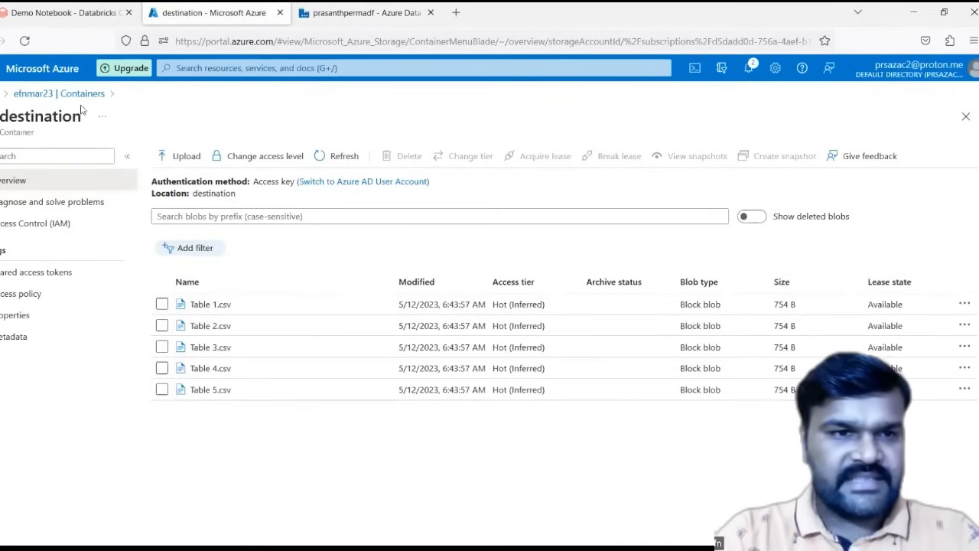
pyautogui.click(331, 165)
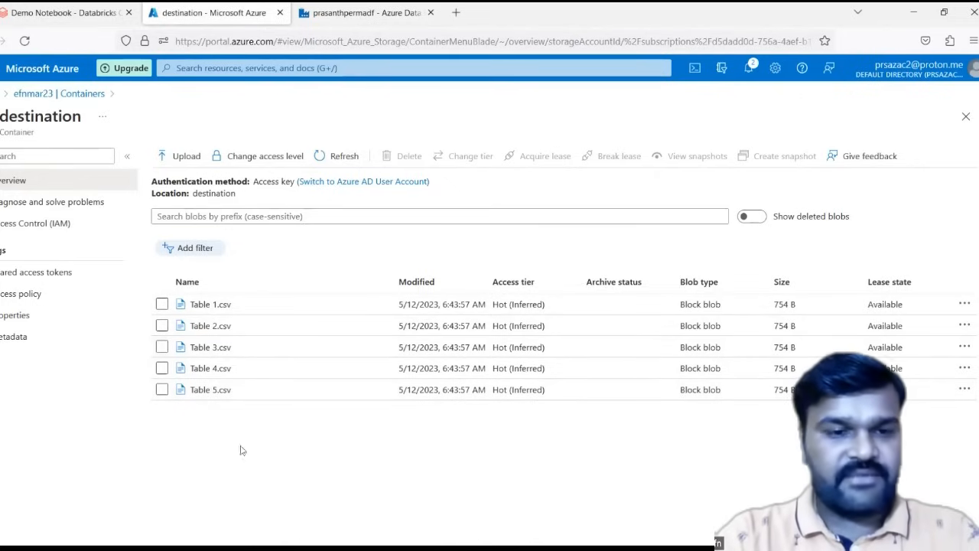
pyautogui.hotkey('ctrl', 'Tab')
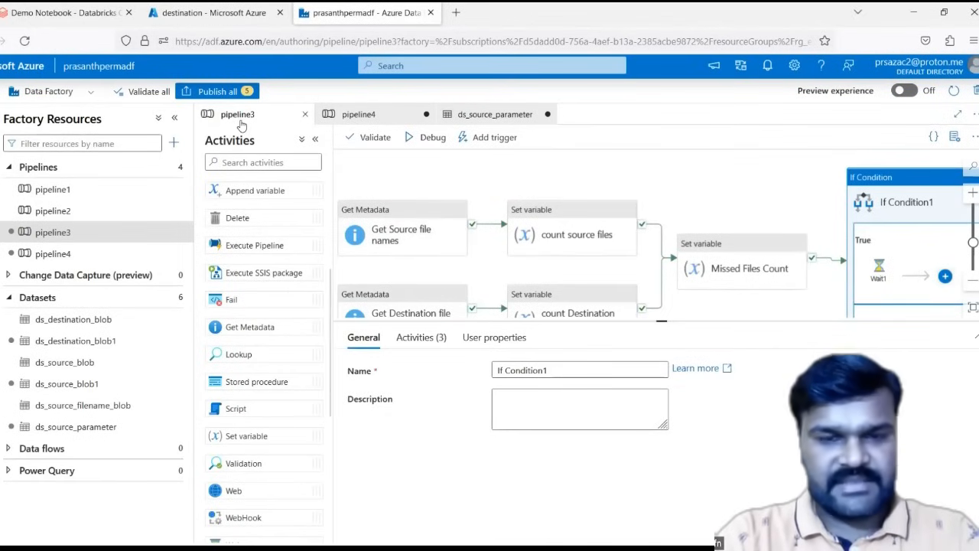
# Step: Run pipeline3 in debug mode and refresh its activity runs to monitor the If Condition1 and Execute Pipeline1 activities
pyautogui.click(423, 142)
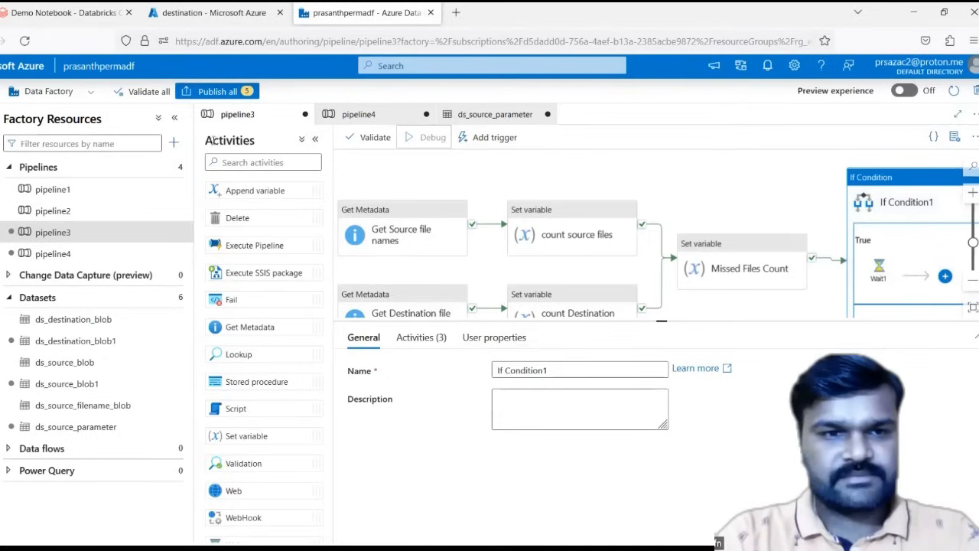
pyautogui.click(176, 120)
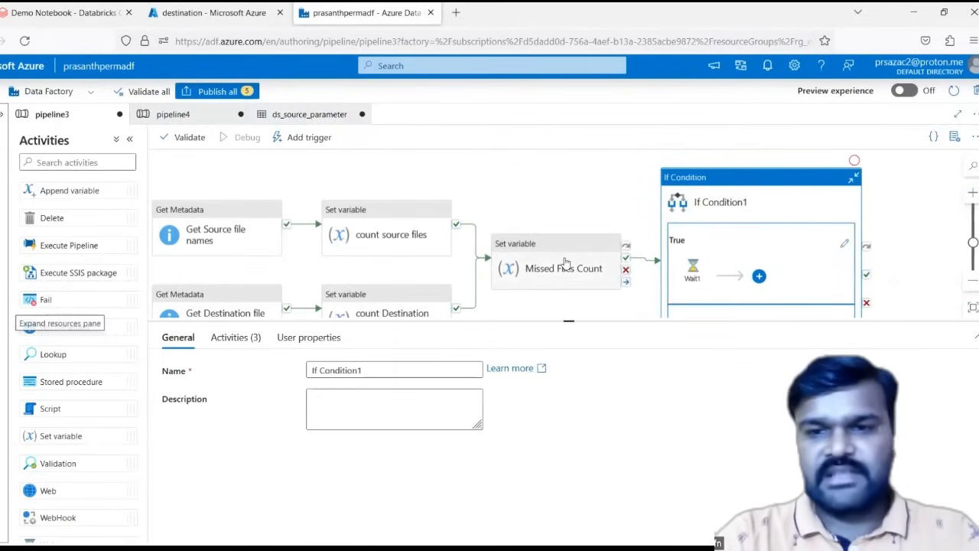
pyautogui.click(933, 219)
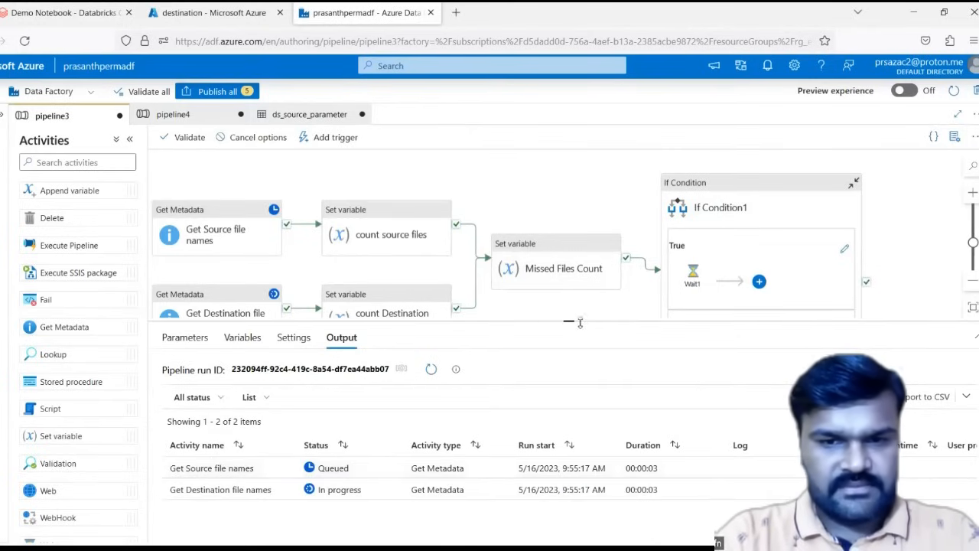
pyautogui.moveTo(570, 322); pyautogui.dragTo(569, 270)
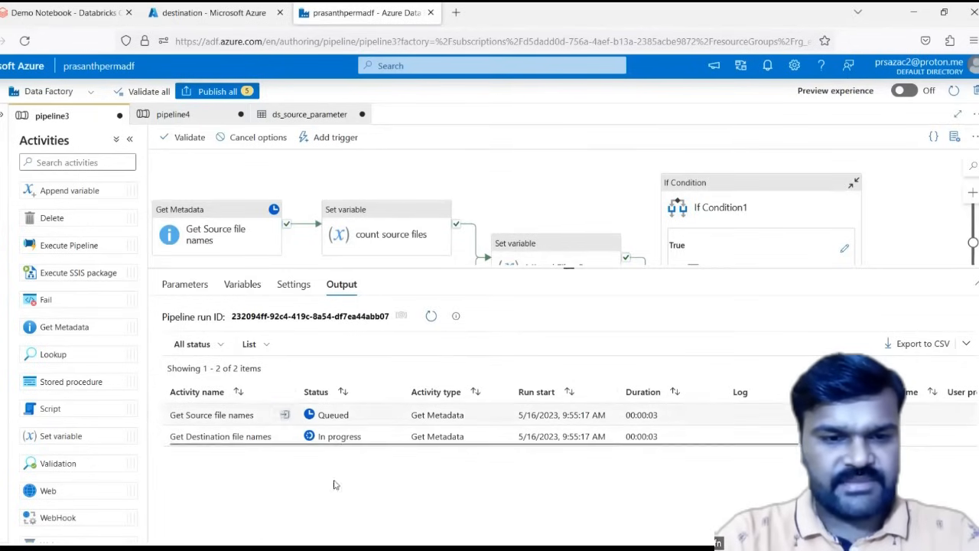
pyautogui.click(427, 325)
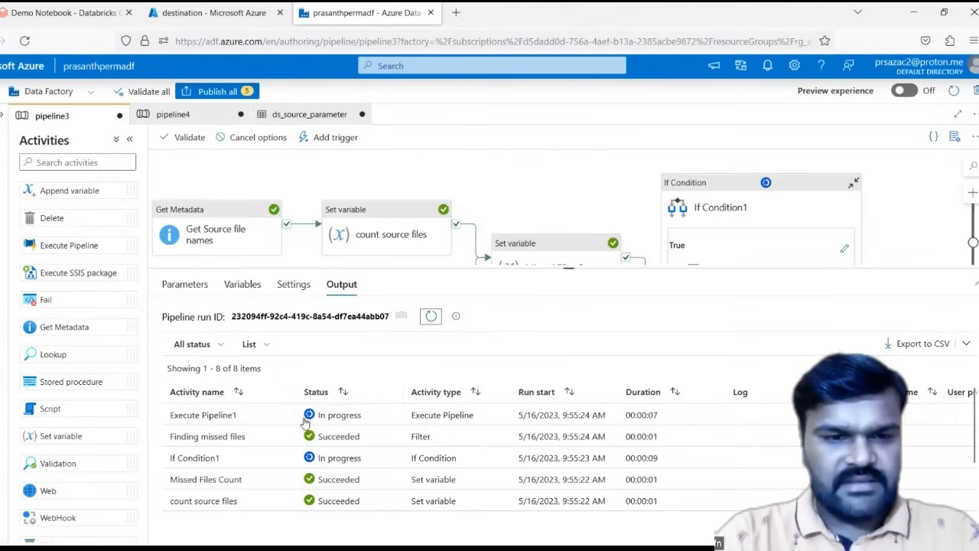
pyautogui.scroll(-1, 528, 229)
pyautogui.scroll(-1, 527, 229)
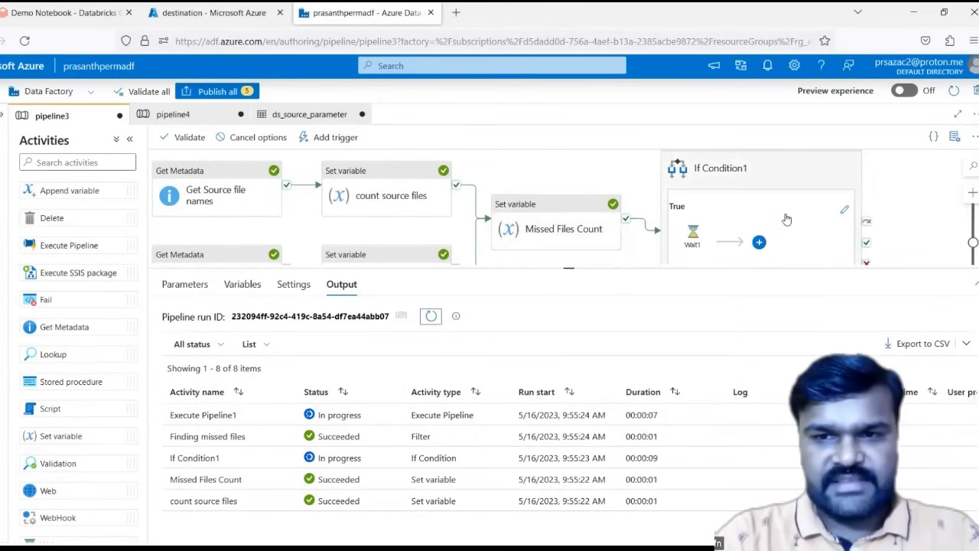
pyautogui.scroll(-4, 787, 220)
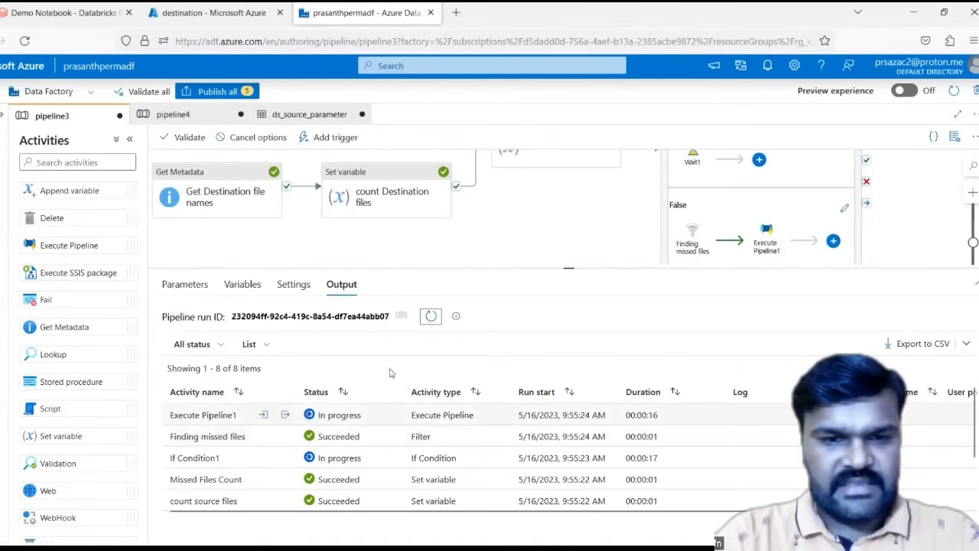
pyautogui.click(432, 317)
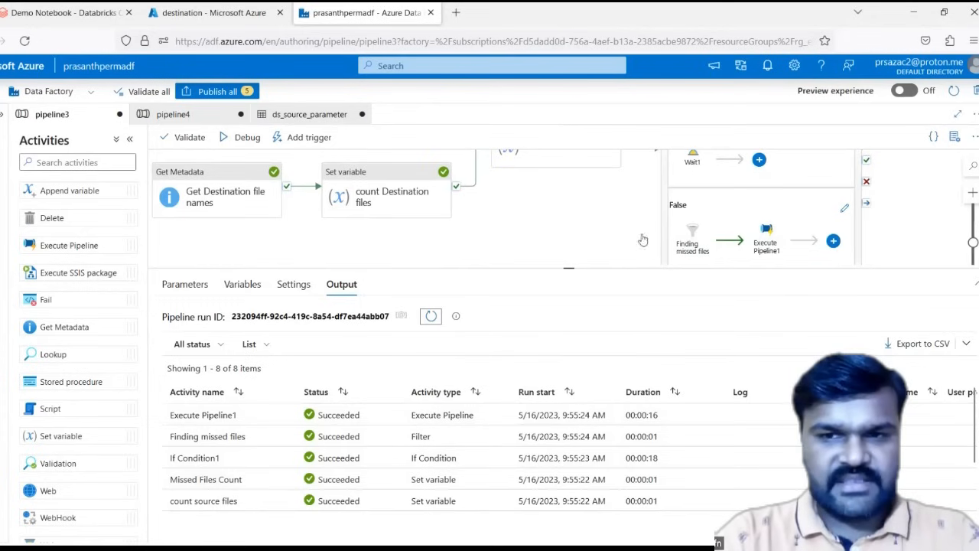
pyautogui.scroll(3, 621, 241)
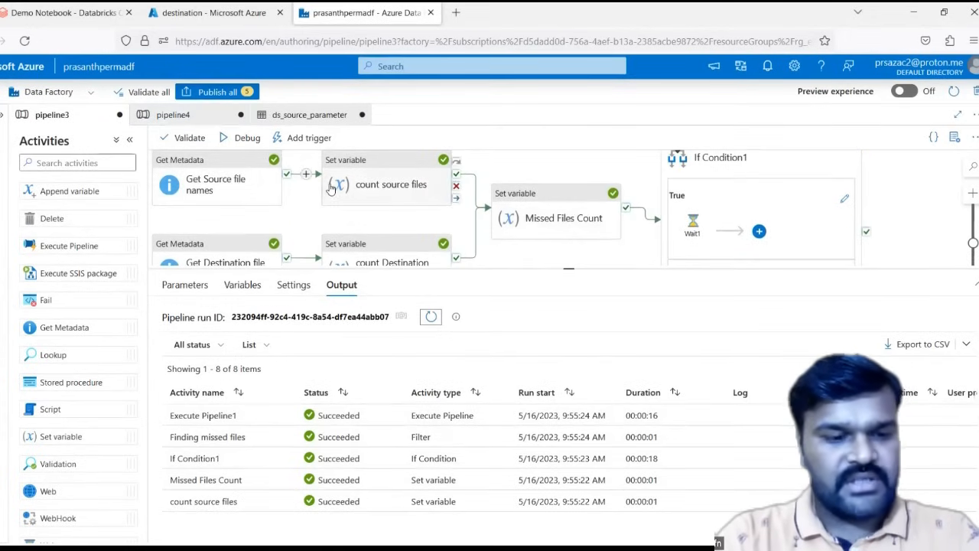
# Step: Refresh the destination container in the Azure portal to check for the copied files
pyautogui.hotkey('ctrl', 'Tab')
pyautogui.hotkey('ctrl', 'Tab')
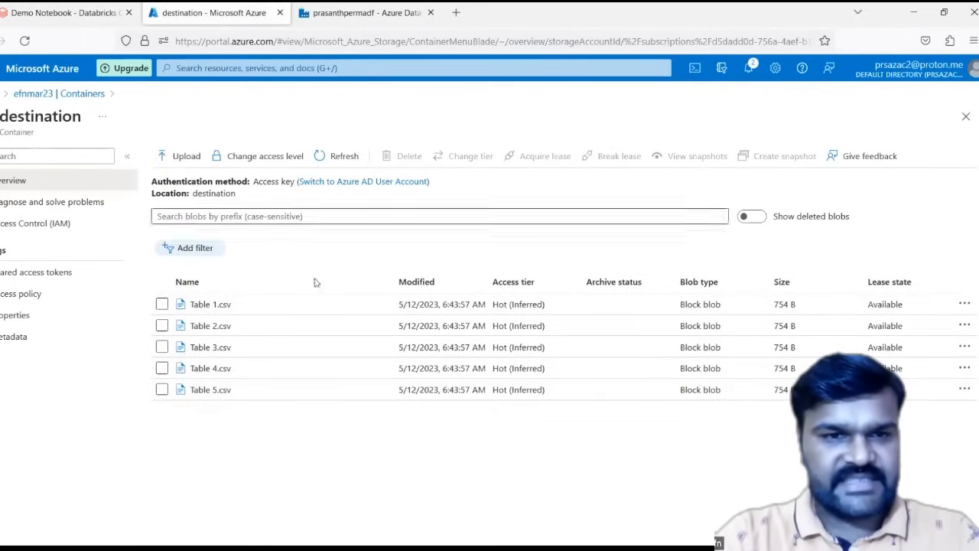
pyautogui.click(330, 157)
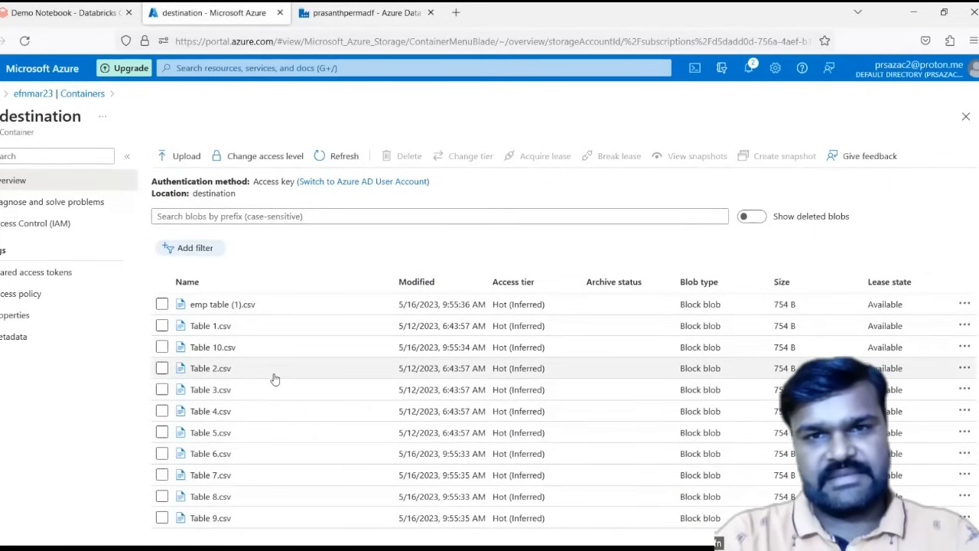
# Step: Back in Data Factory, debug pipeline3 again and review which If Condition1 branch activities run
pyautogui.hotkey('ctrl', 'Tab')
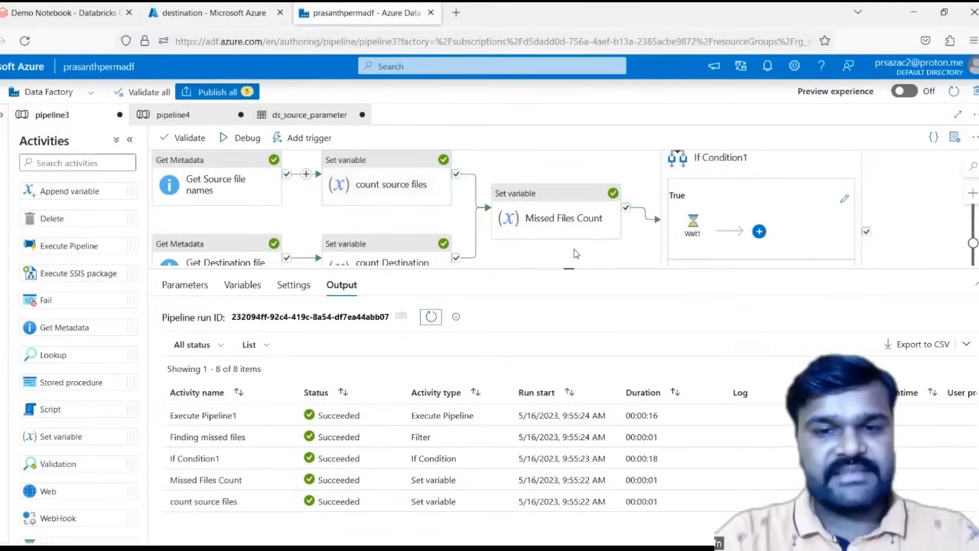
pyautogui.moveTo(568, 269); pyautogui.dragTo(566, 367)
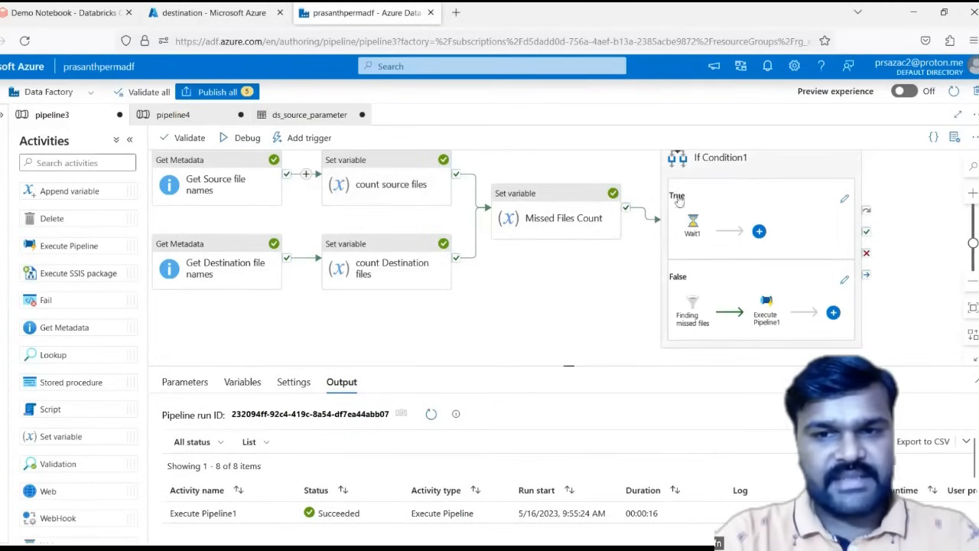
pyautogui.scroll(1, 555, 303)
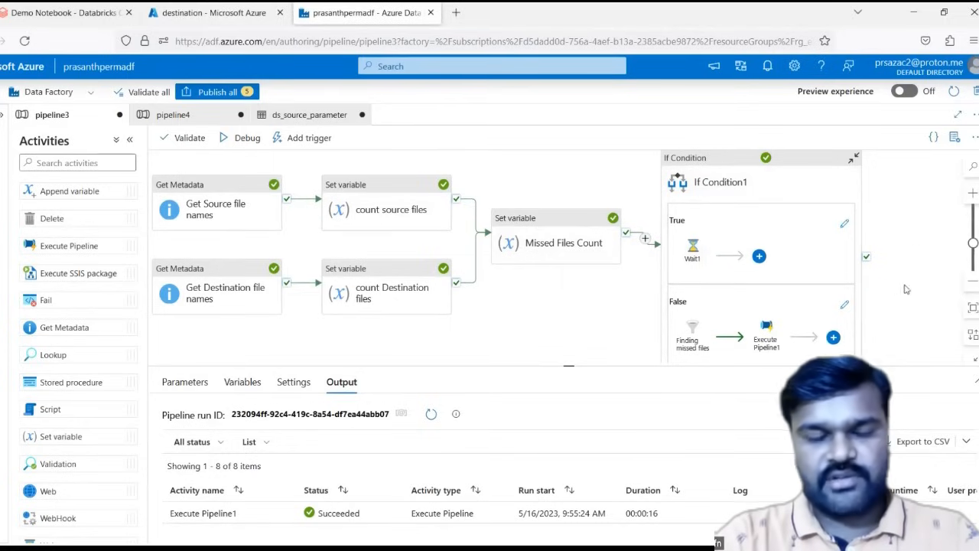
pyautogui.click(245, 142)
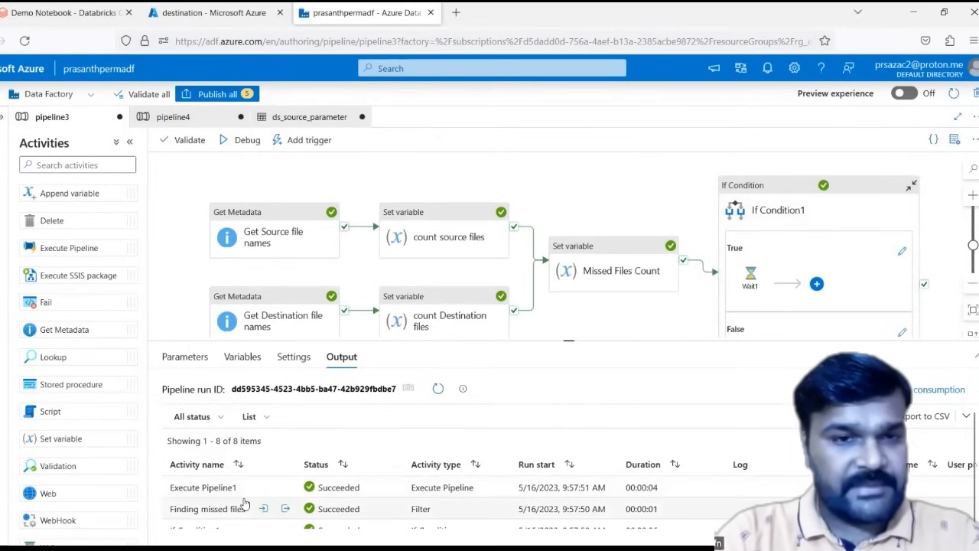
pyautogui.scroll(-1, 244, 502)
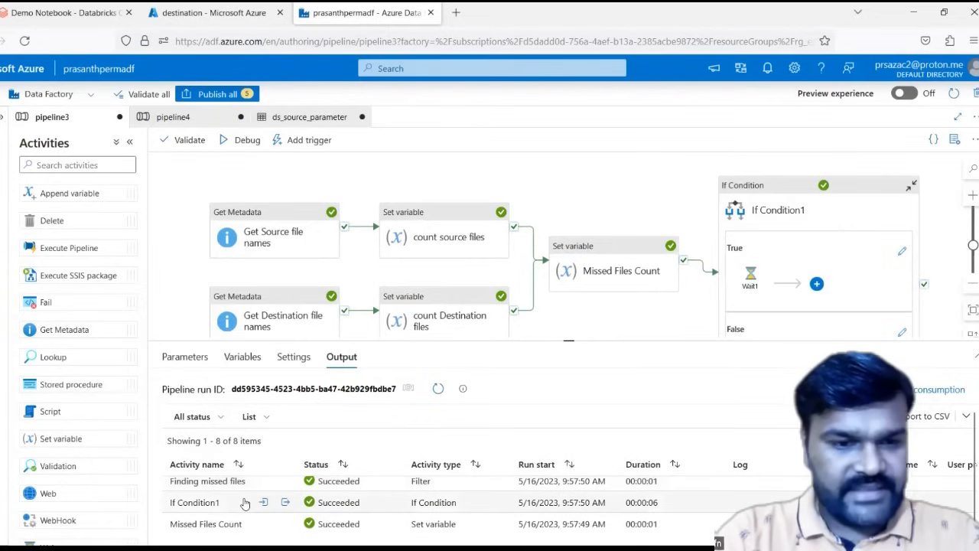
pyautogui.click(776, 217)
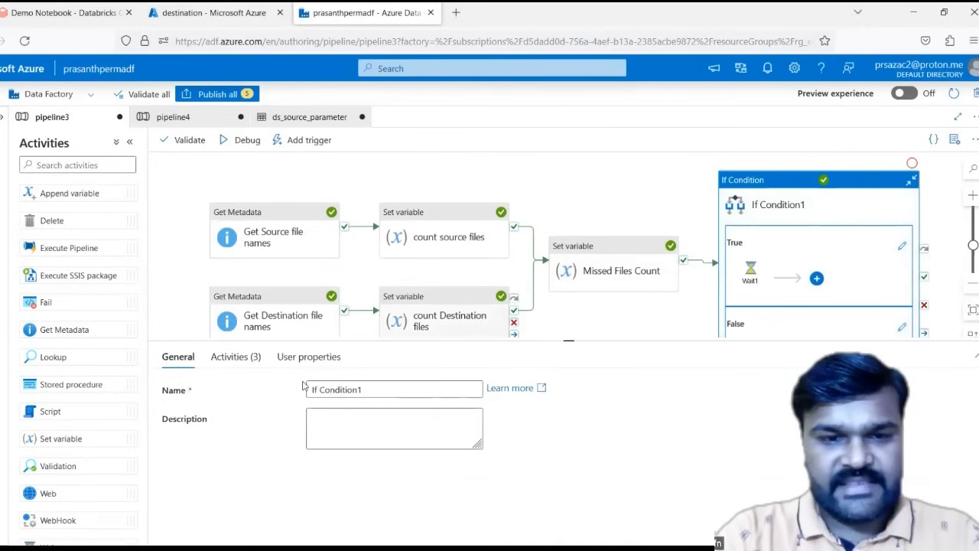
pyautogui.click(235, 357)
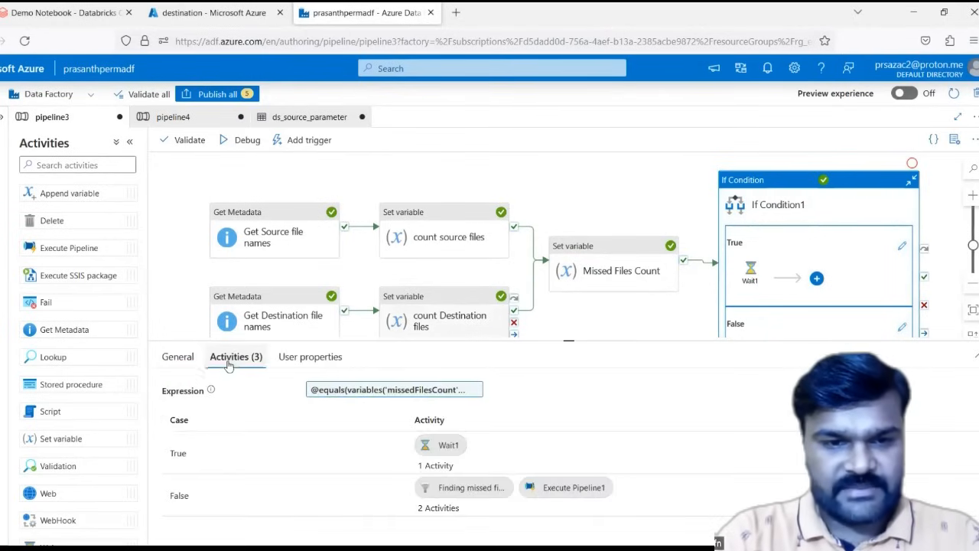
pyautogui.click(367, 390)
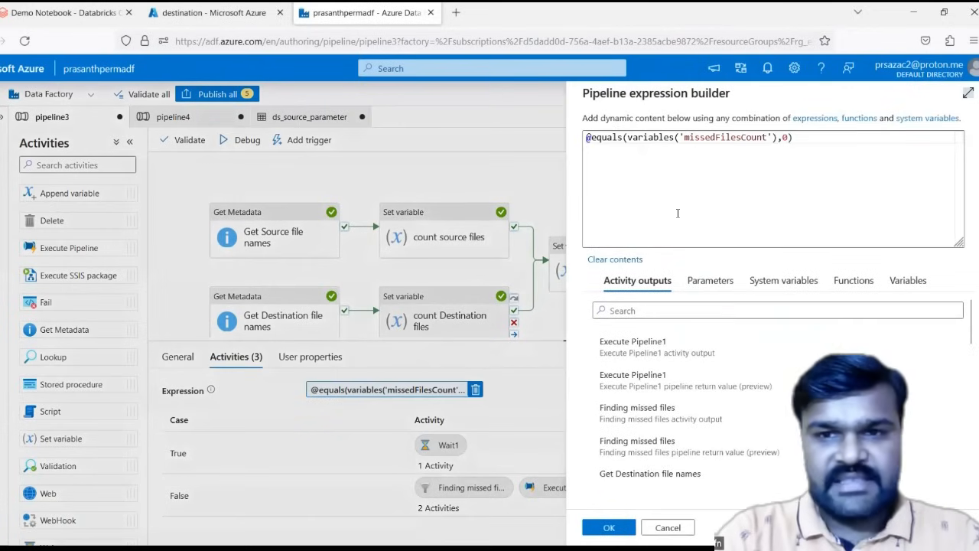
pyautogui.moveTo(629, 138); pyautogui.dragTo(779, 139)
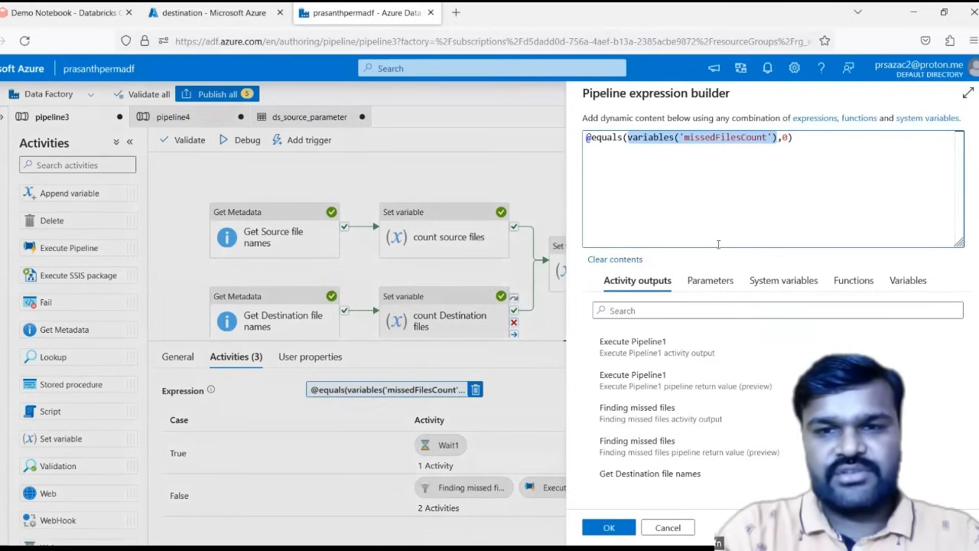
pyautogui.press('Left')
pyautogui.write('int(')
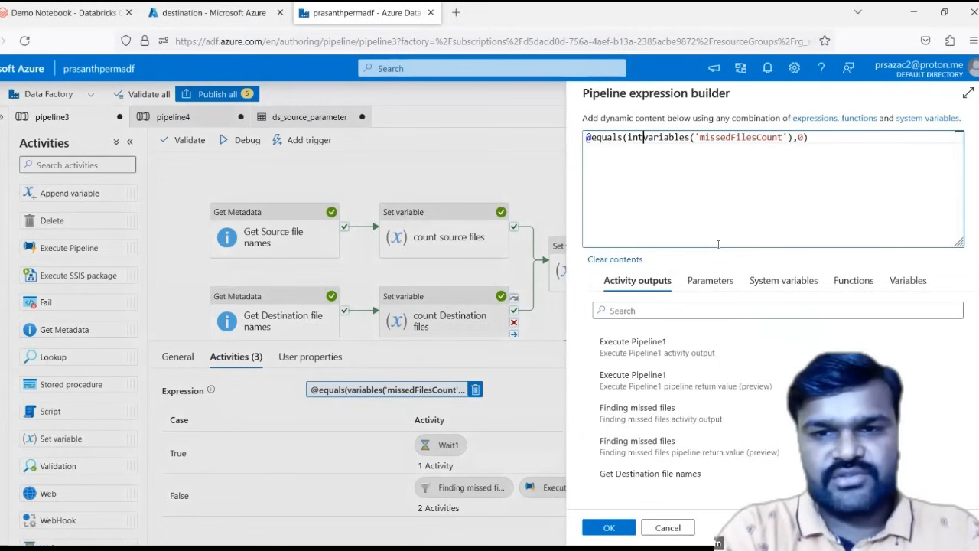
pyautogui.press('End')
pyautogui.press('Left')
pyautogui.press('Left')
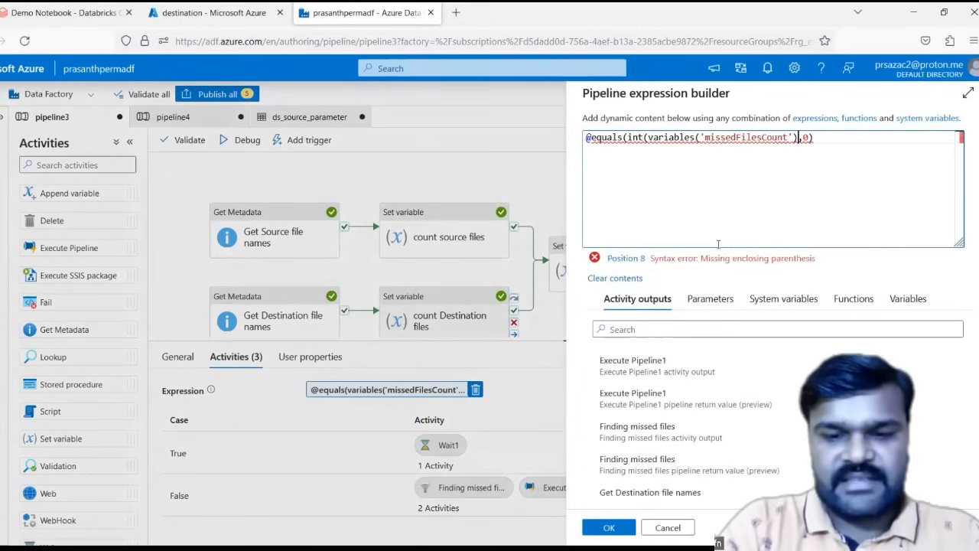
pyautogui.write(')')
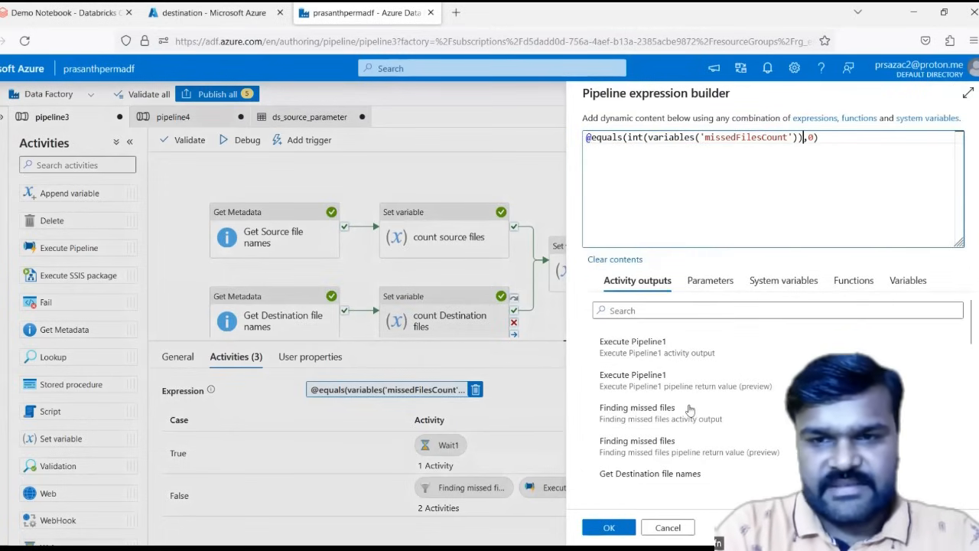
pyautogui.click(609, 528)
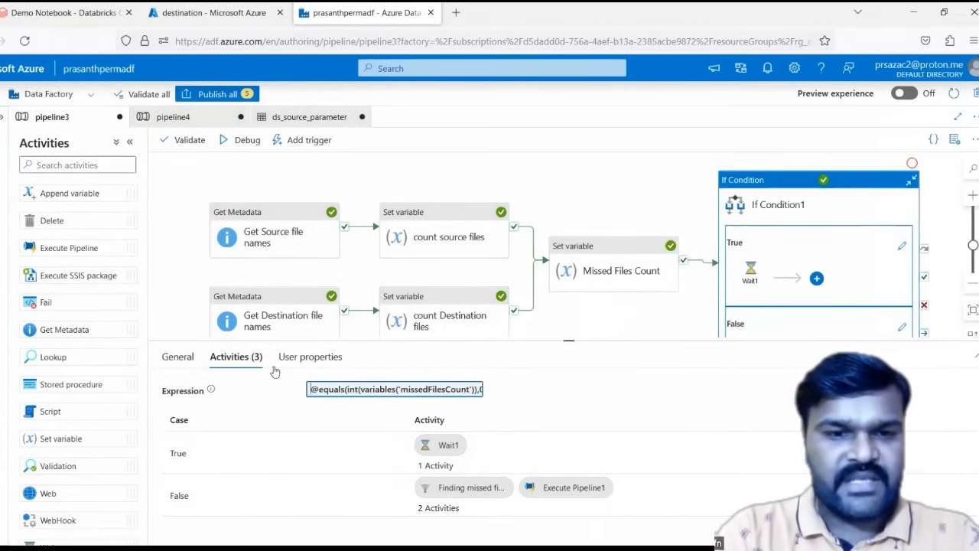
# Step: Debug pipeline3 with the corrected condition and refresh its activity runs to check the executed branch
pyautogui.click(229, 140)
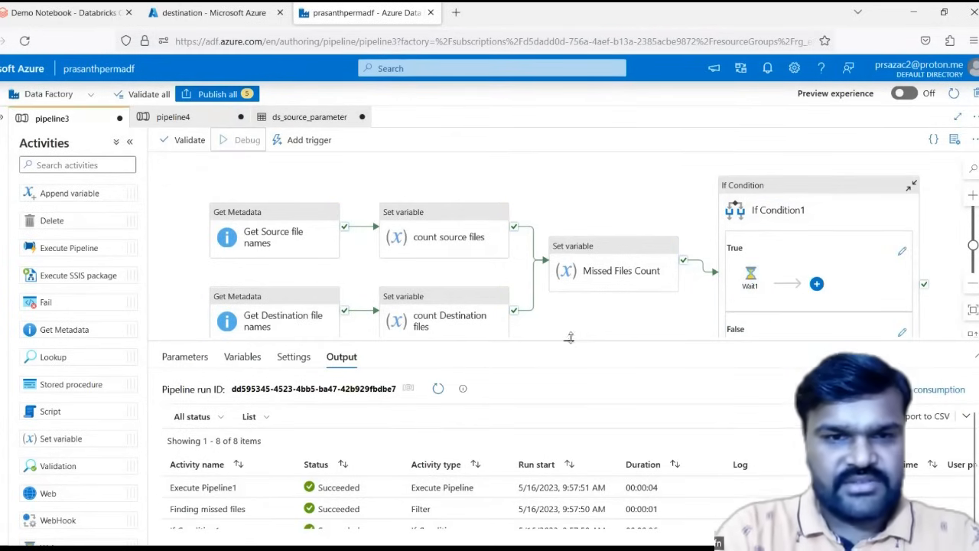
pyautogui.moveTo(570, 341); pyautogui.dragTo(570, 277)
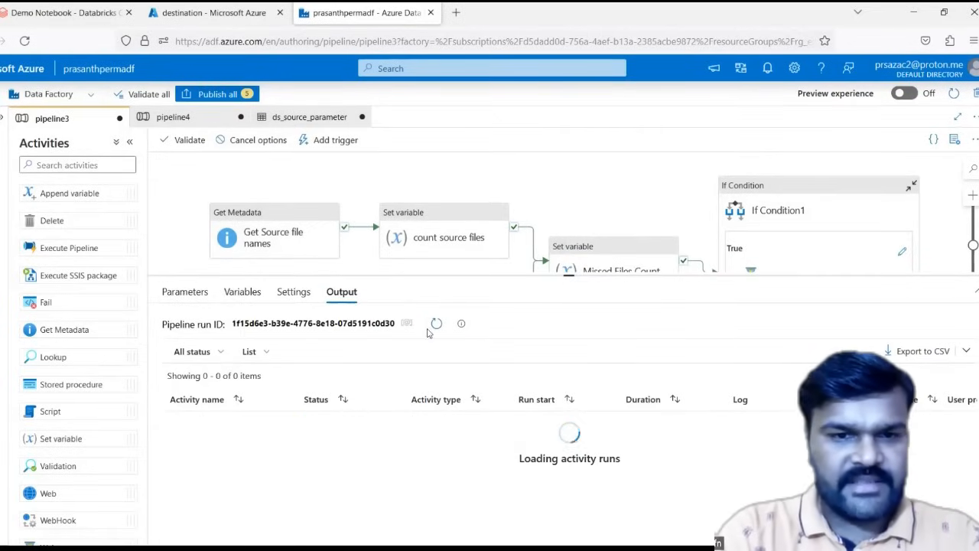
pyautogui.click(438, 325)
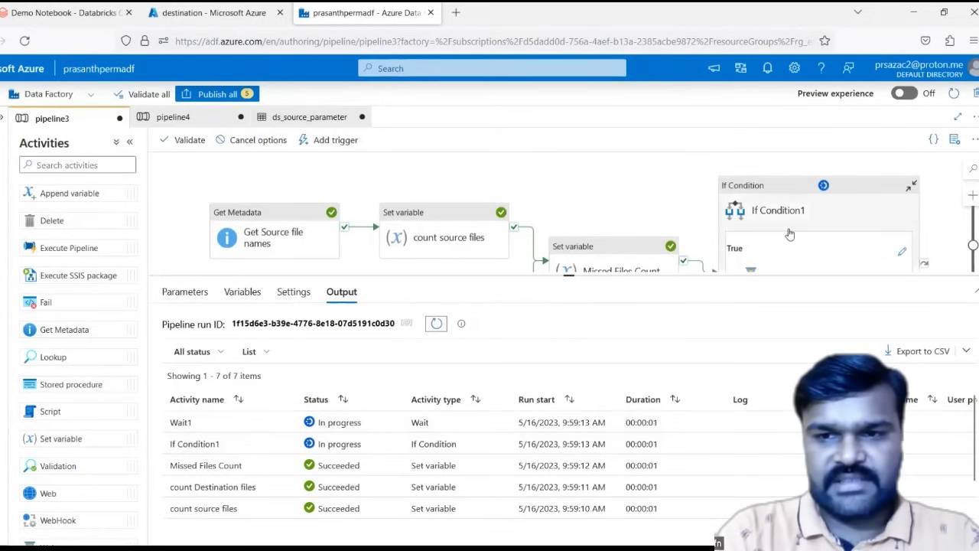
pyautogui.scroll(-1, 790, 233)
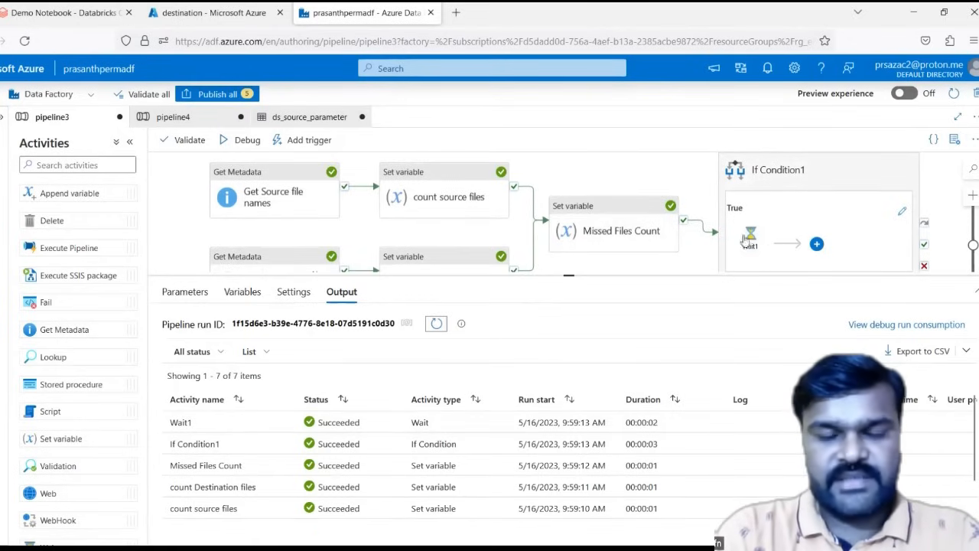
pyautogui.moveTo(569, 275); pyautogui.dragTo(568, 435)
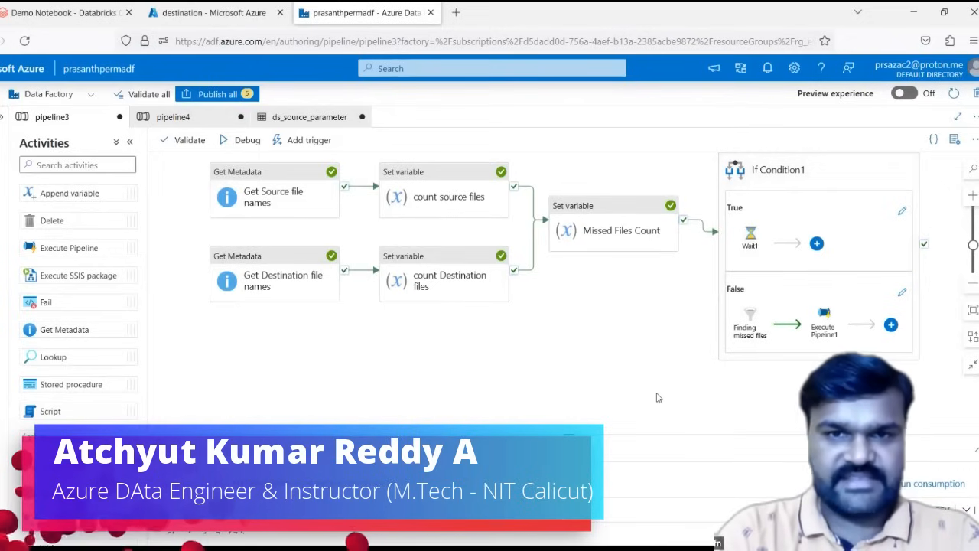